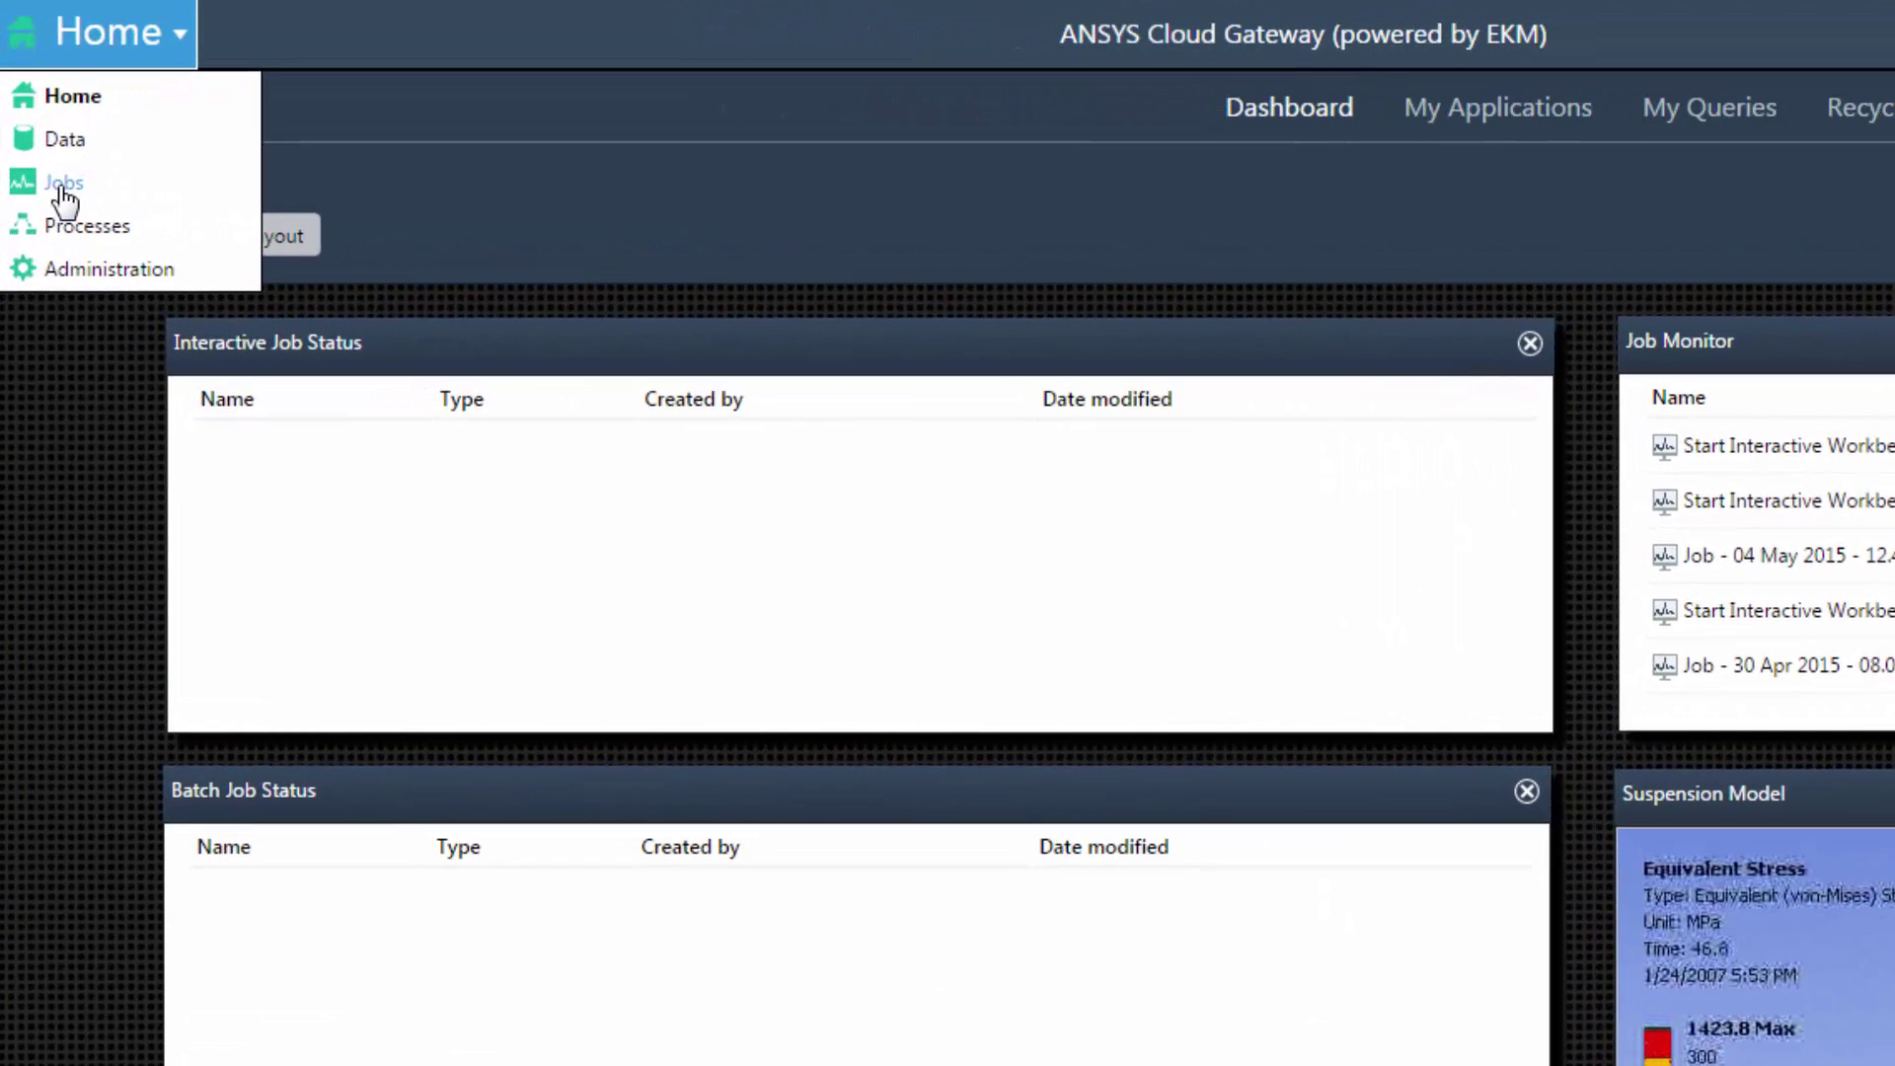
# Step: Go to the jobs area and begin a new Start Interactive Workbench job from the available applications
pyautogui.click(62, 188)
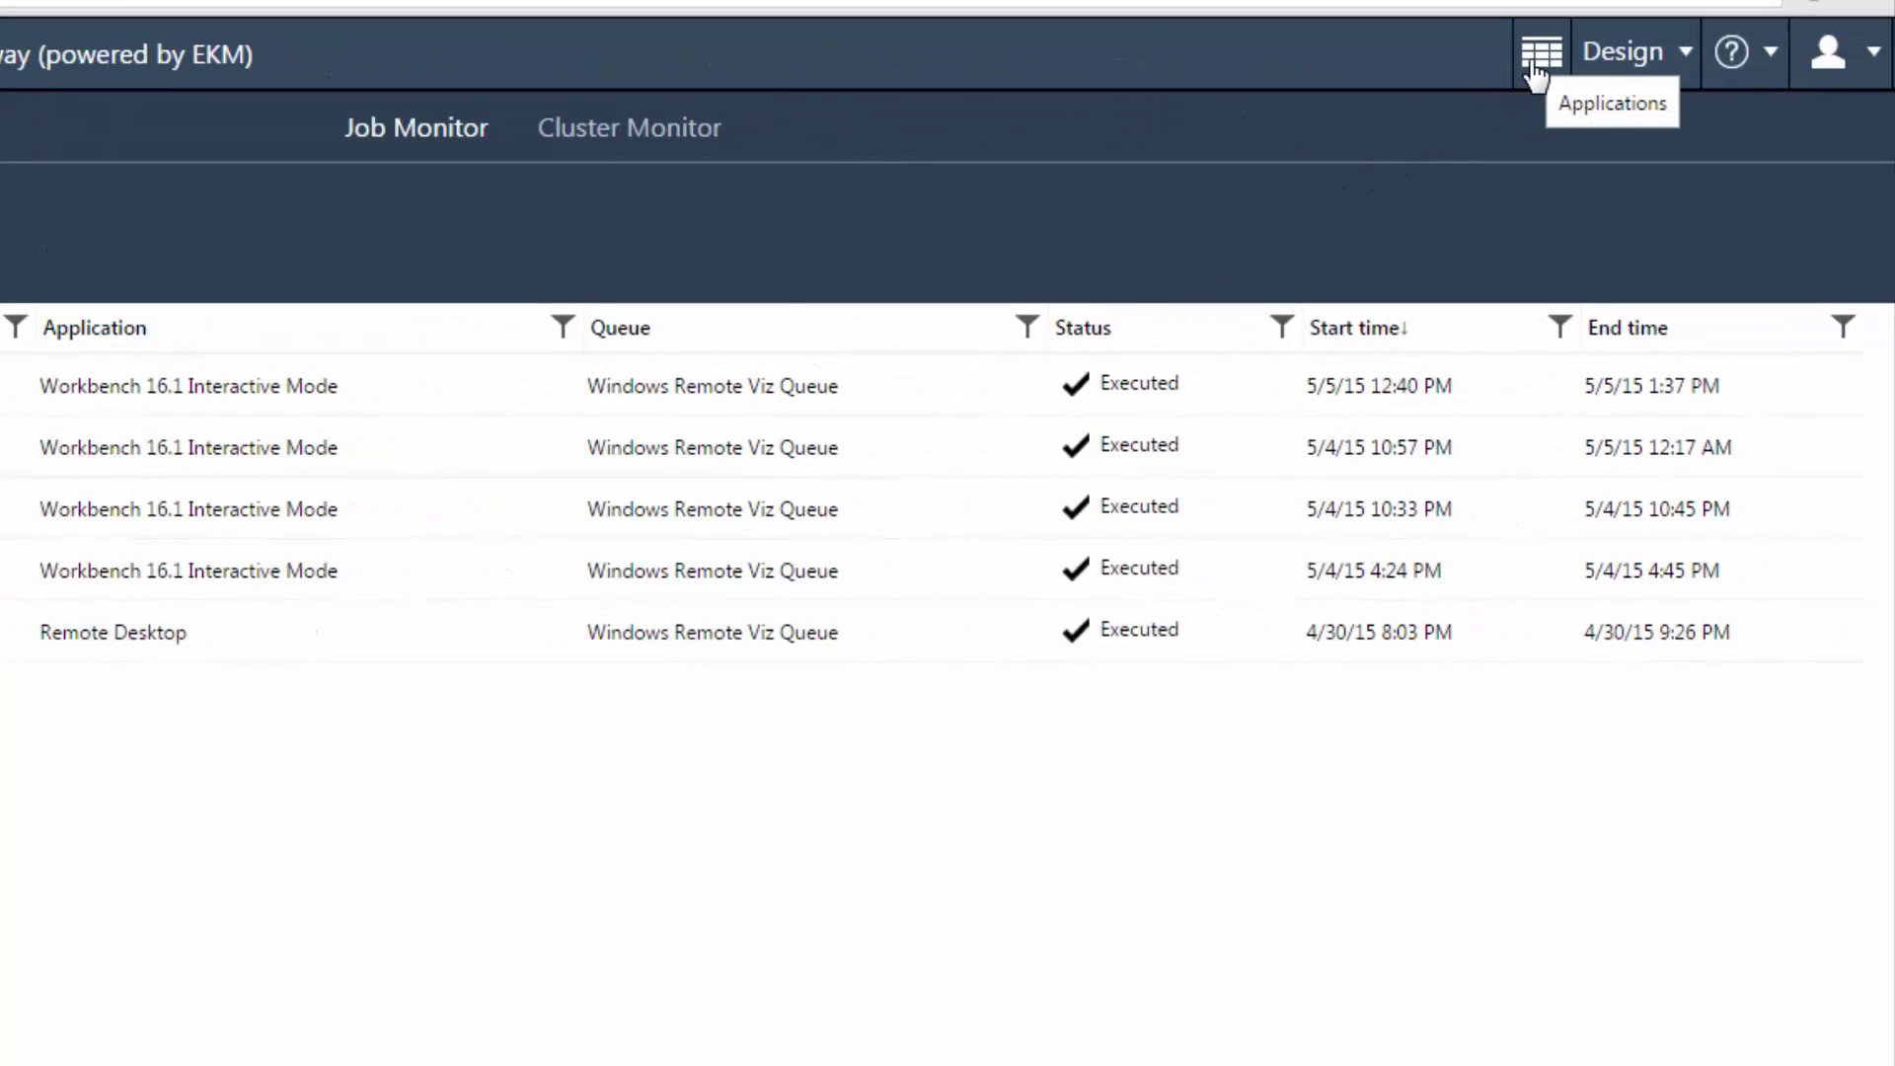
pyautogui.click(1537, 69)
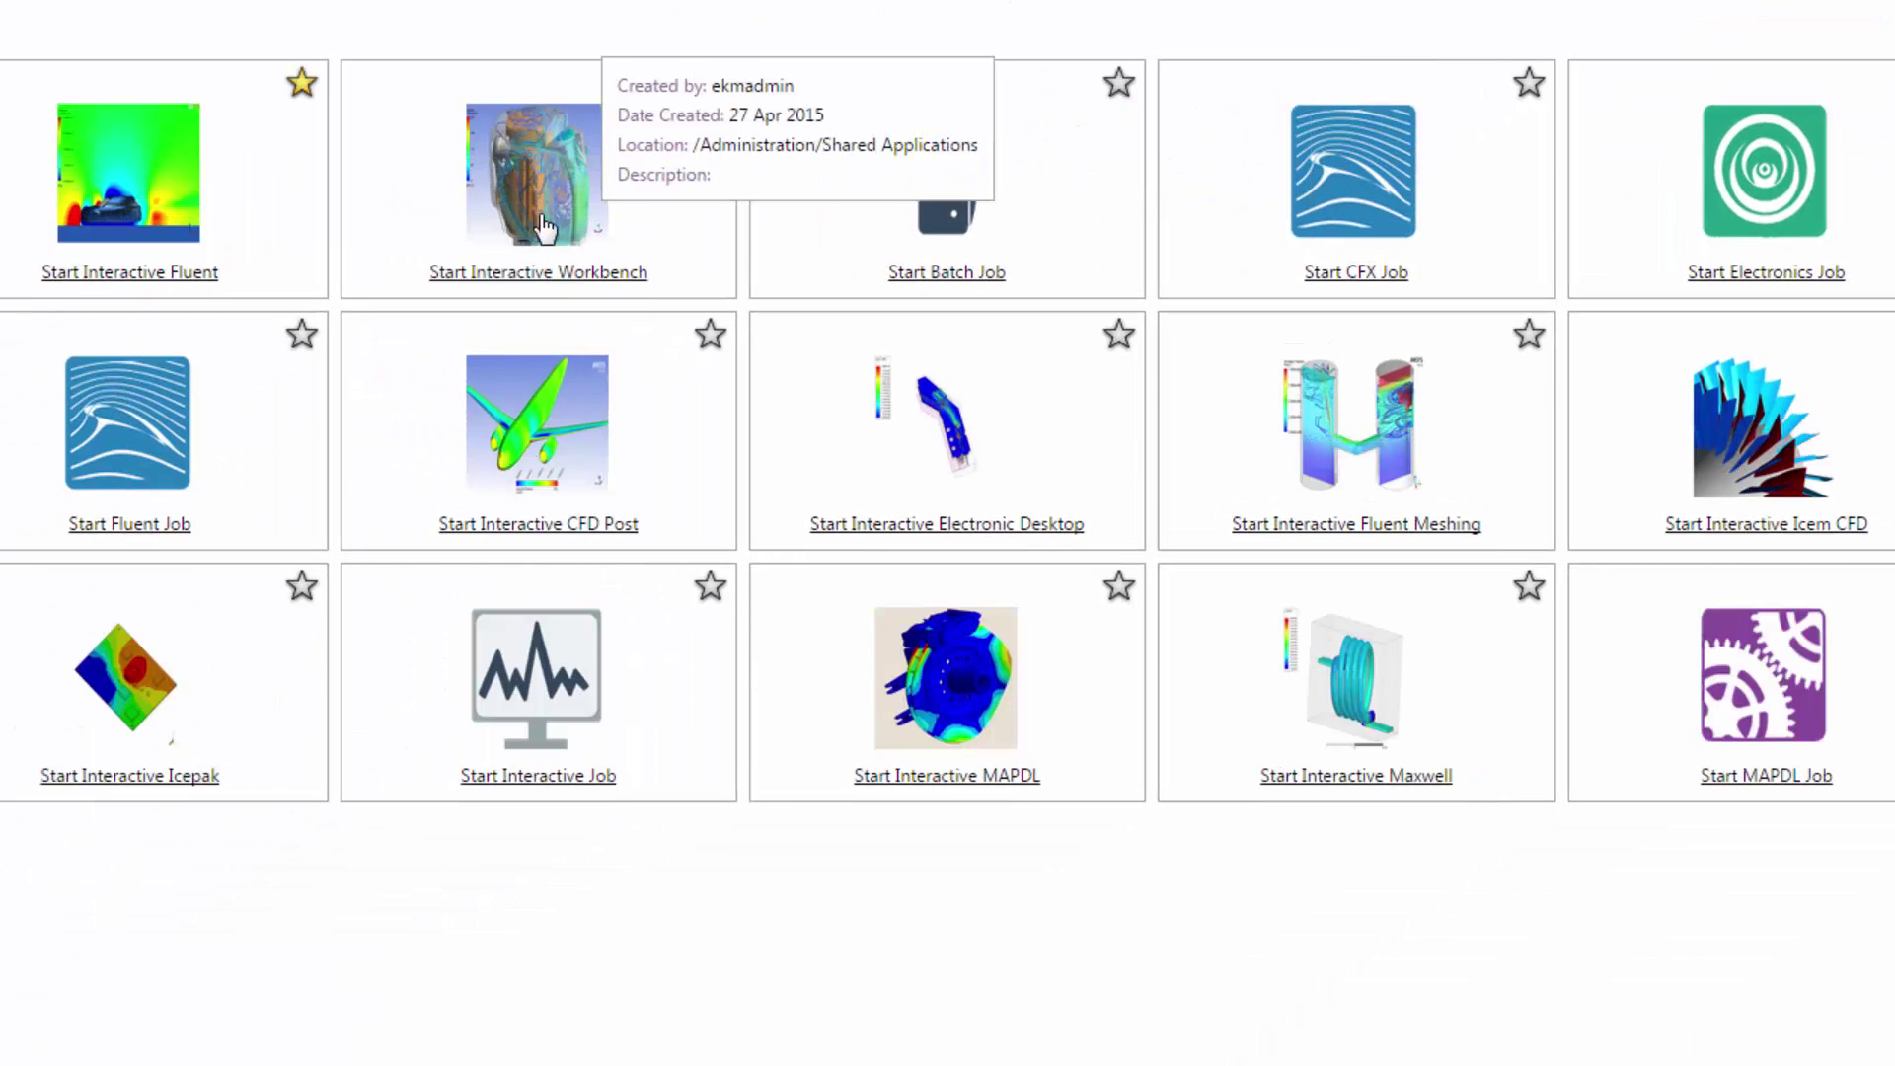
pyautogui.click(535, 226)
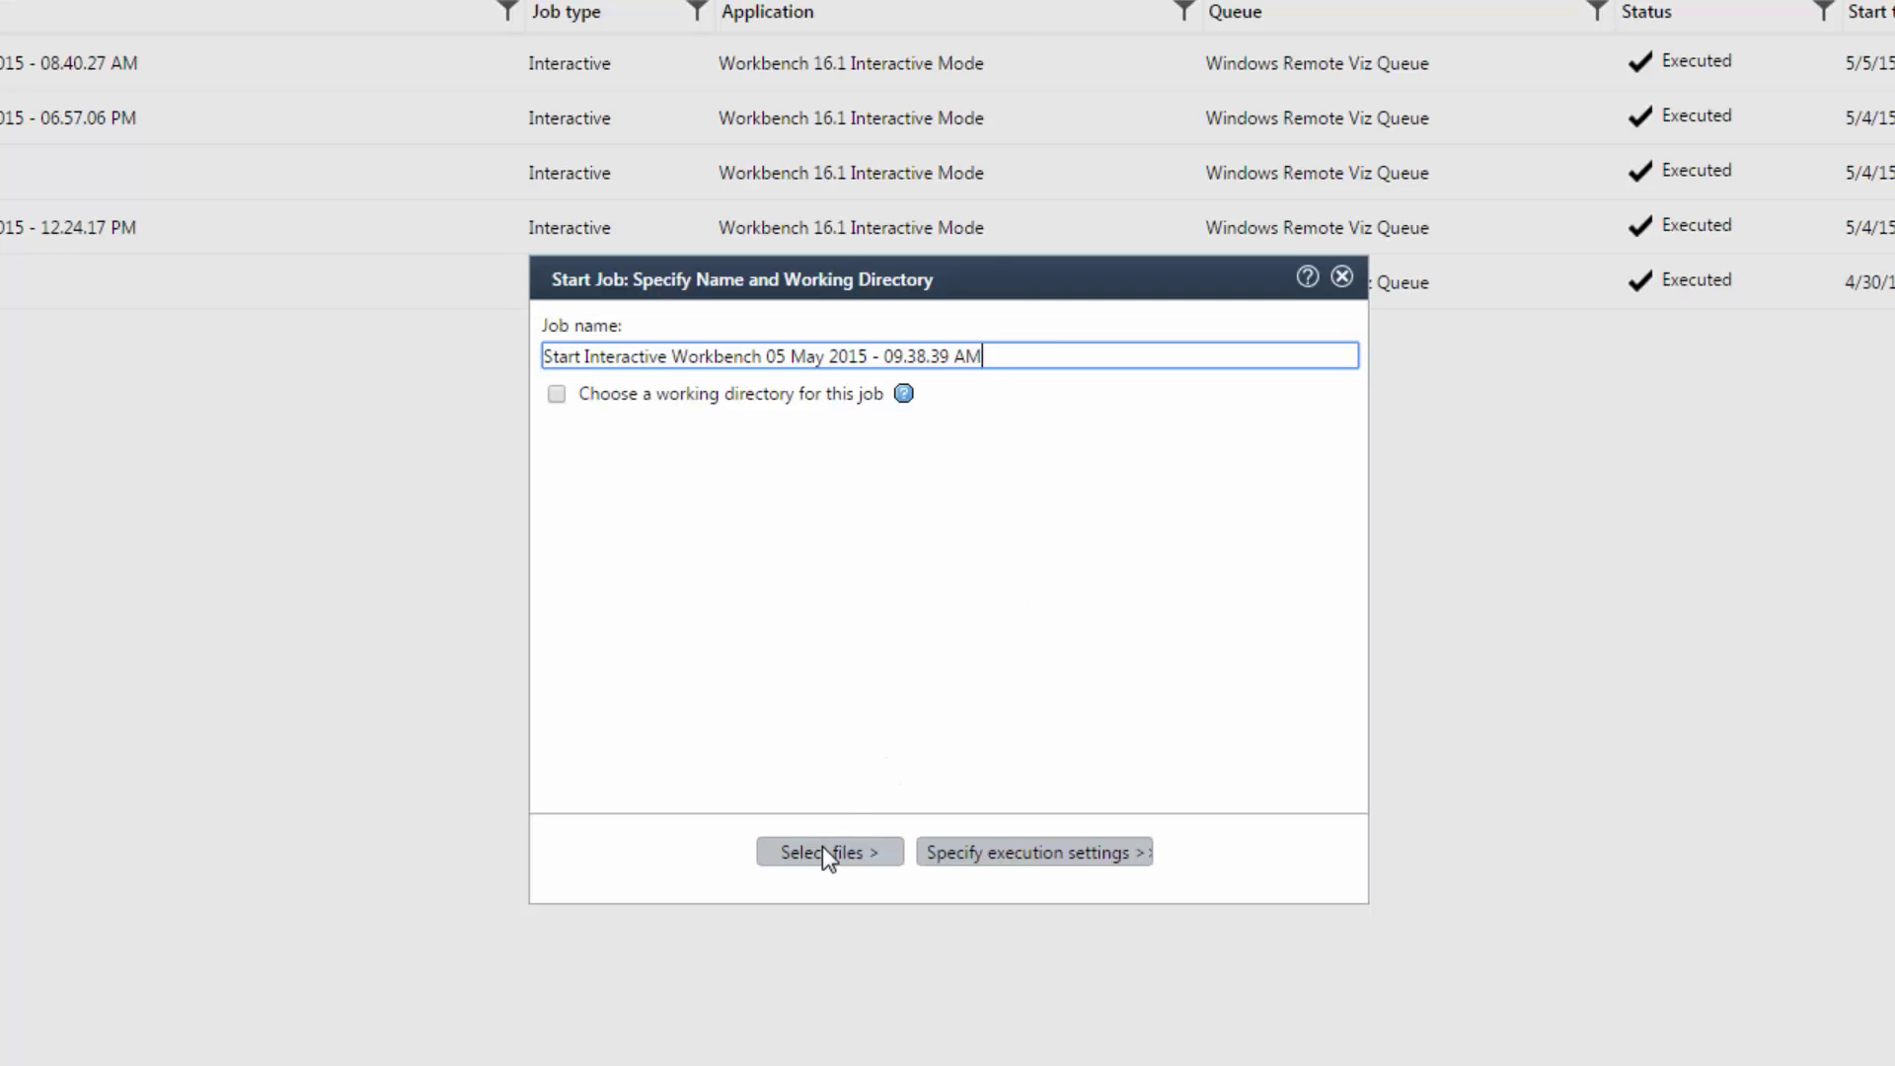
# Step: Add Geom.stp to the job's working directory and execute the job with the Workbench 16.1 Interactive Mode settings
pyautogui.click(823, 853)
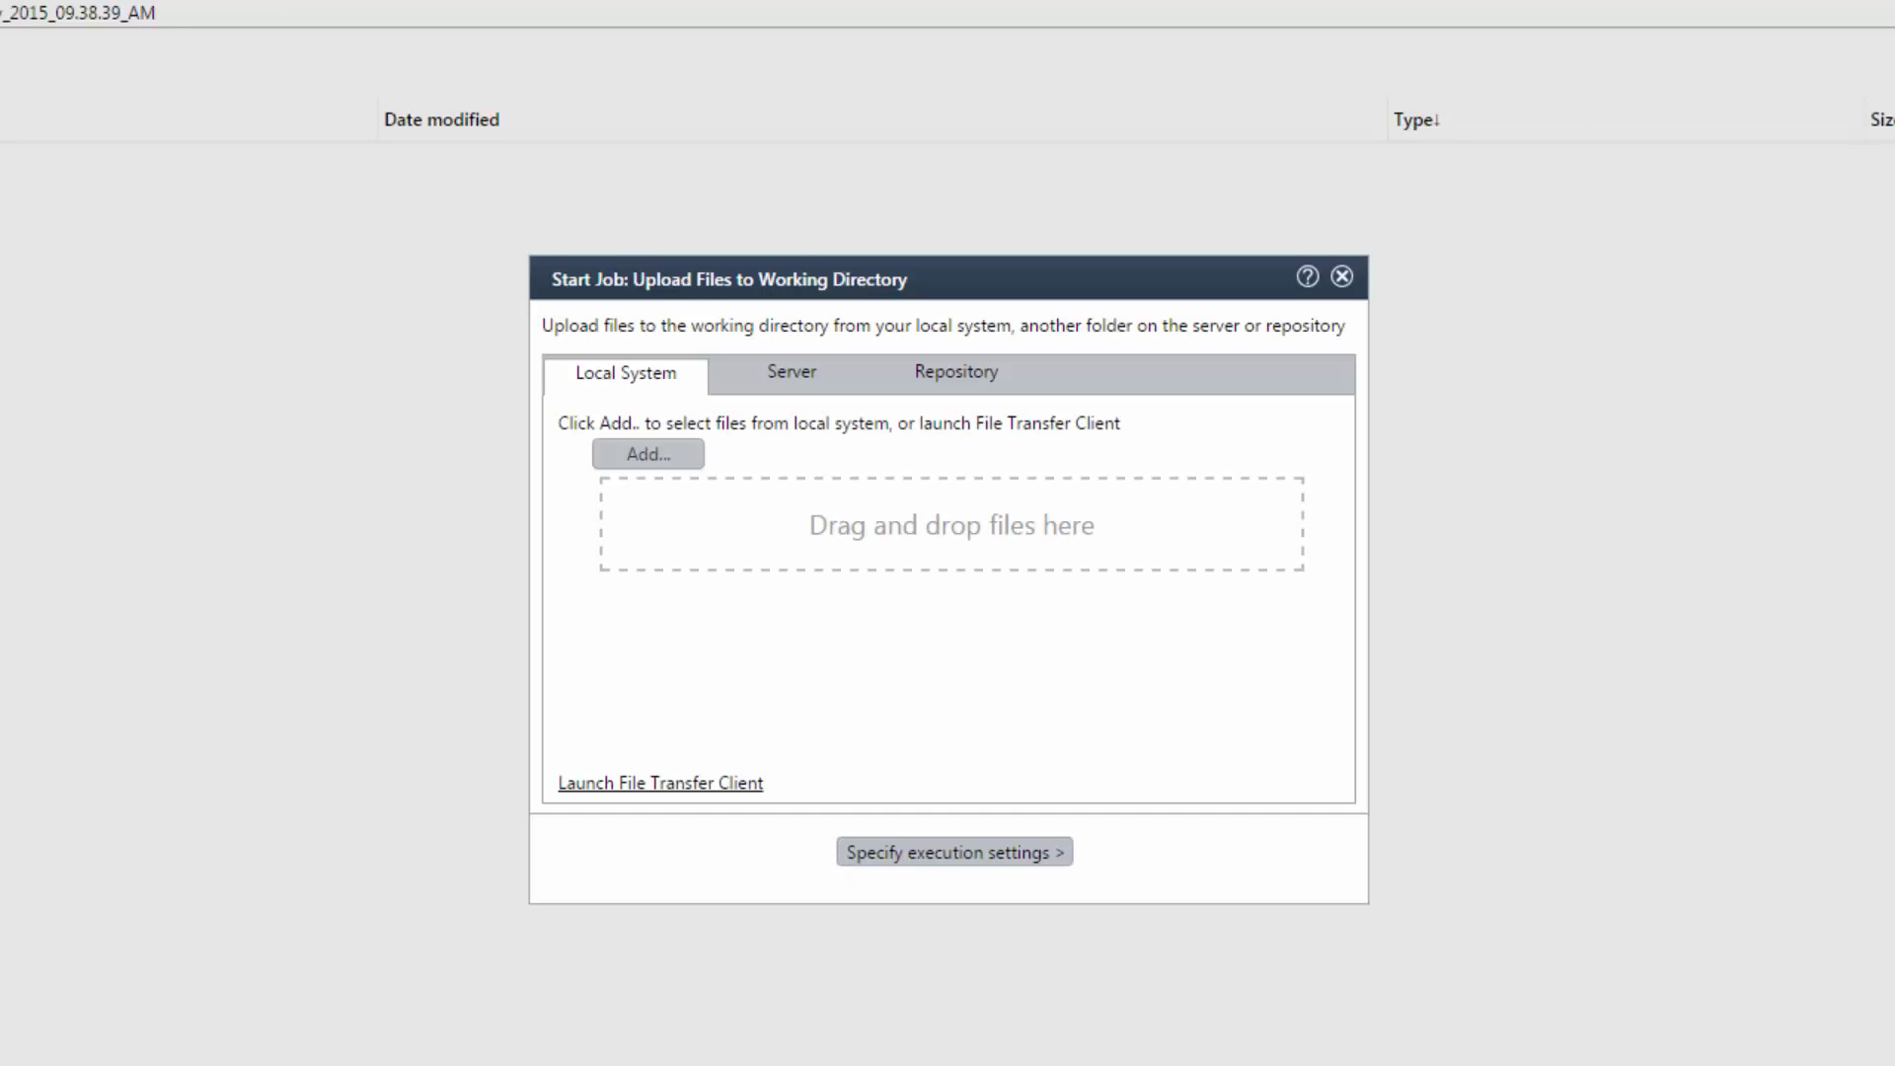
pyautogui.moveTo(553, 731); pyautogui.dragTo(873, 497)
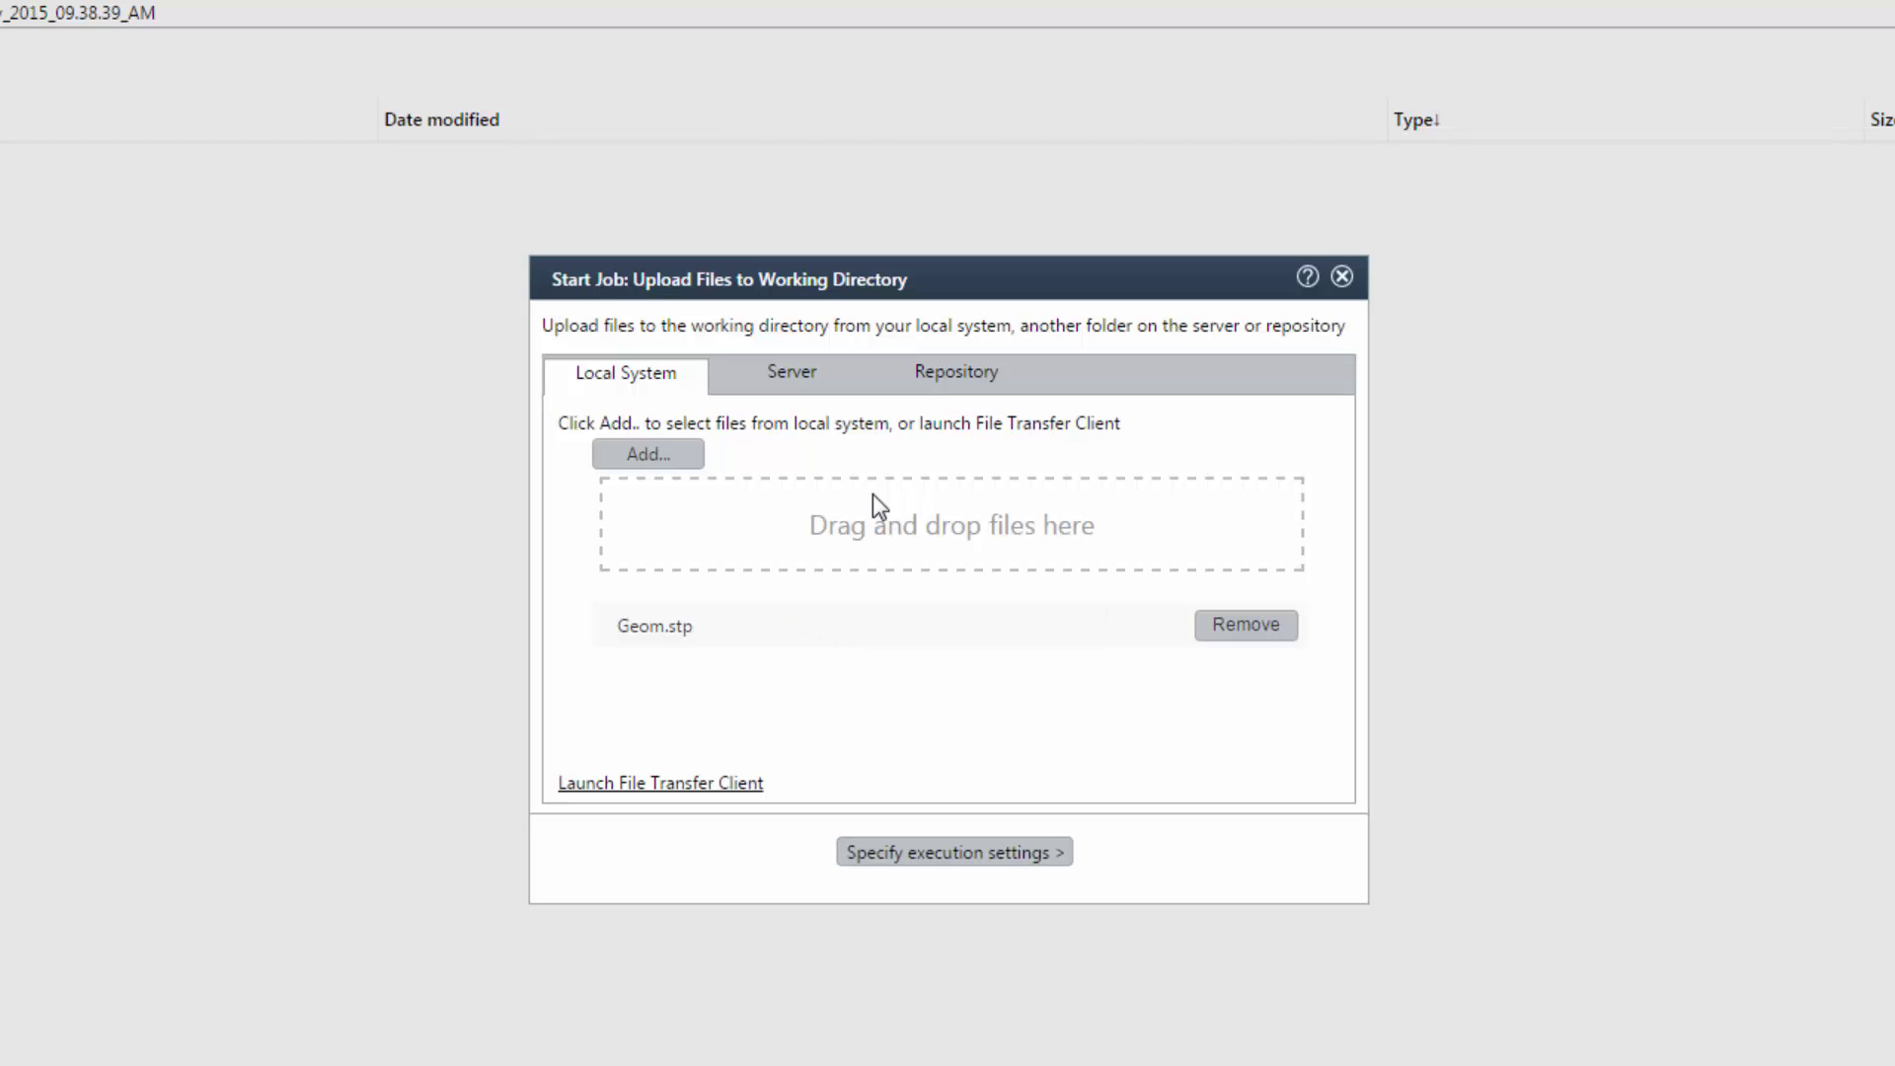
pyautogui.click(945, 854)
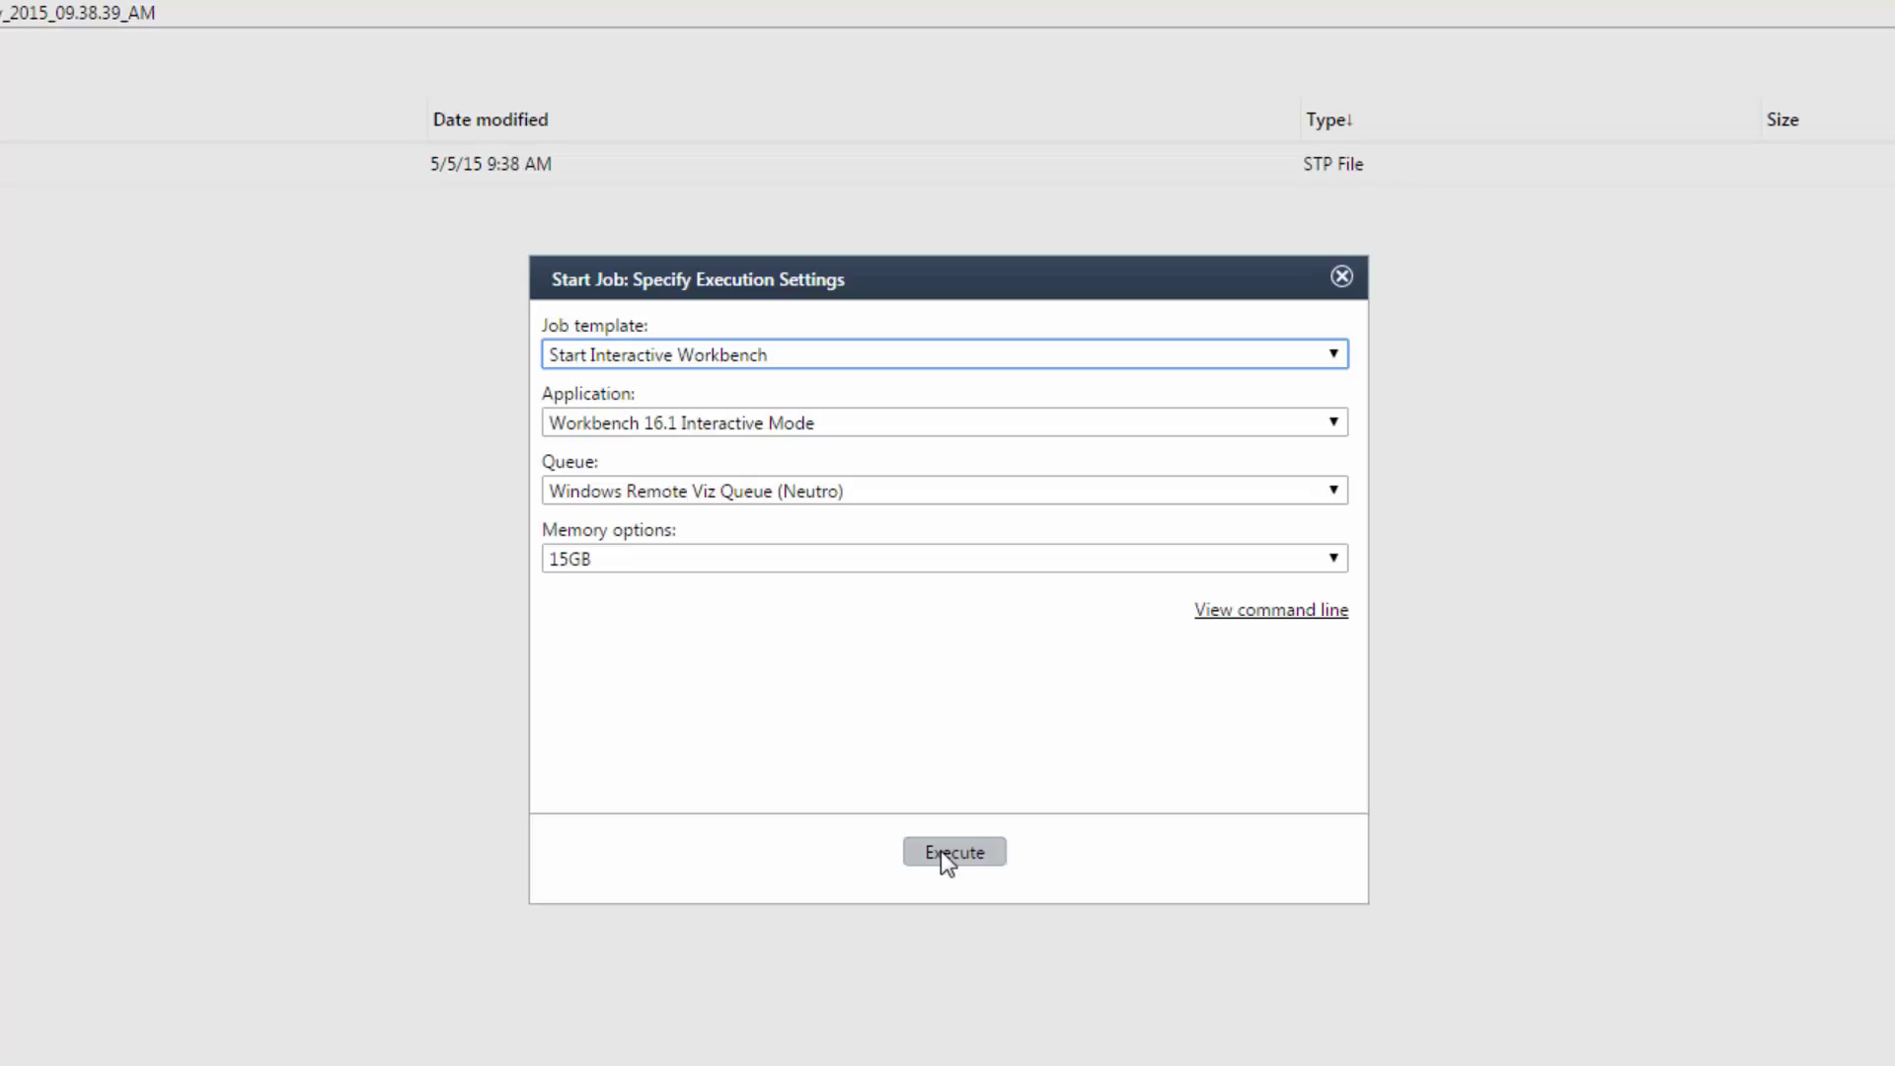
pyautogui.click(940, 851)
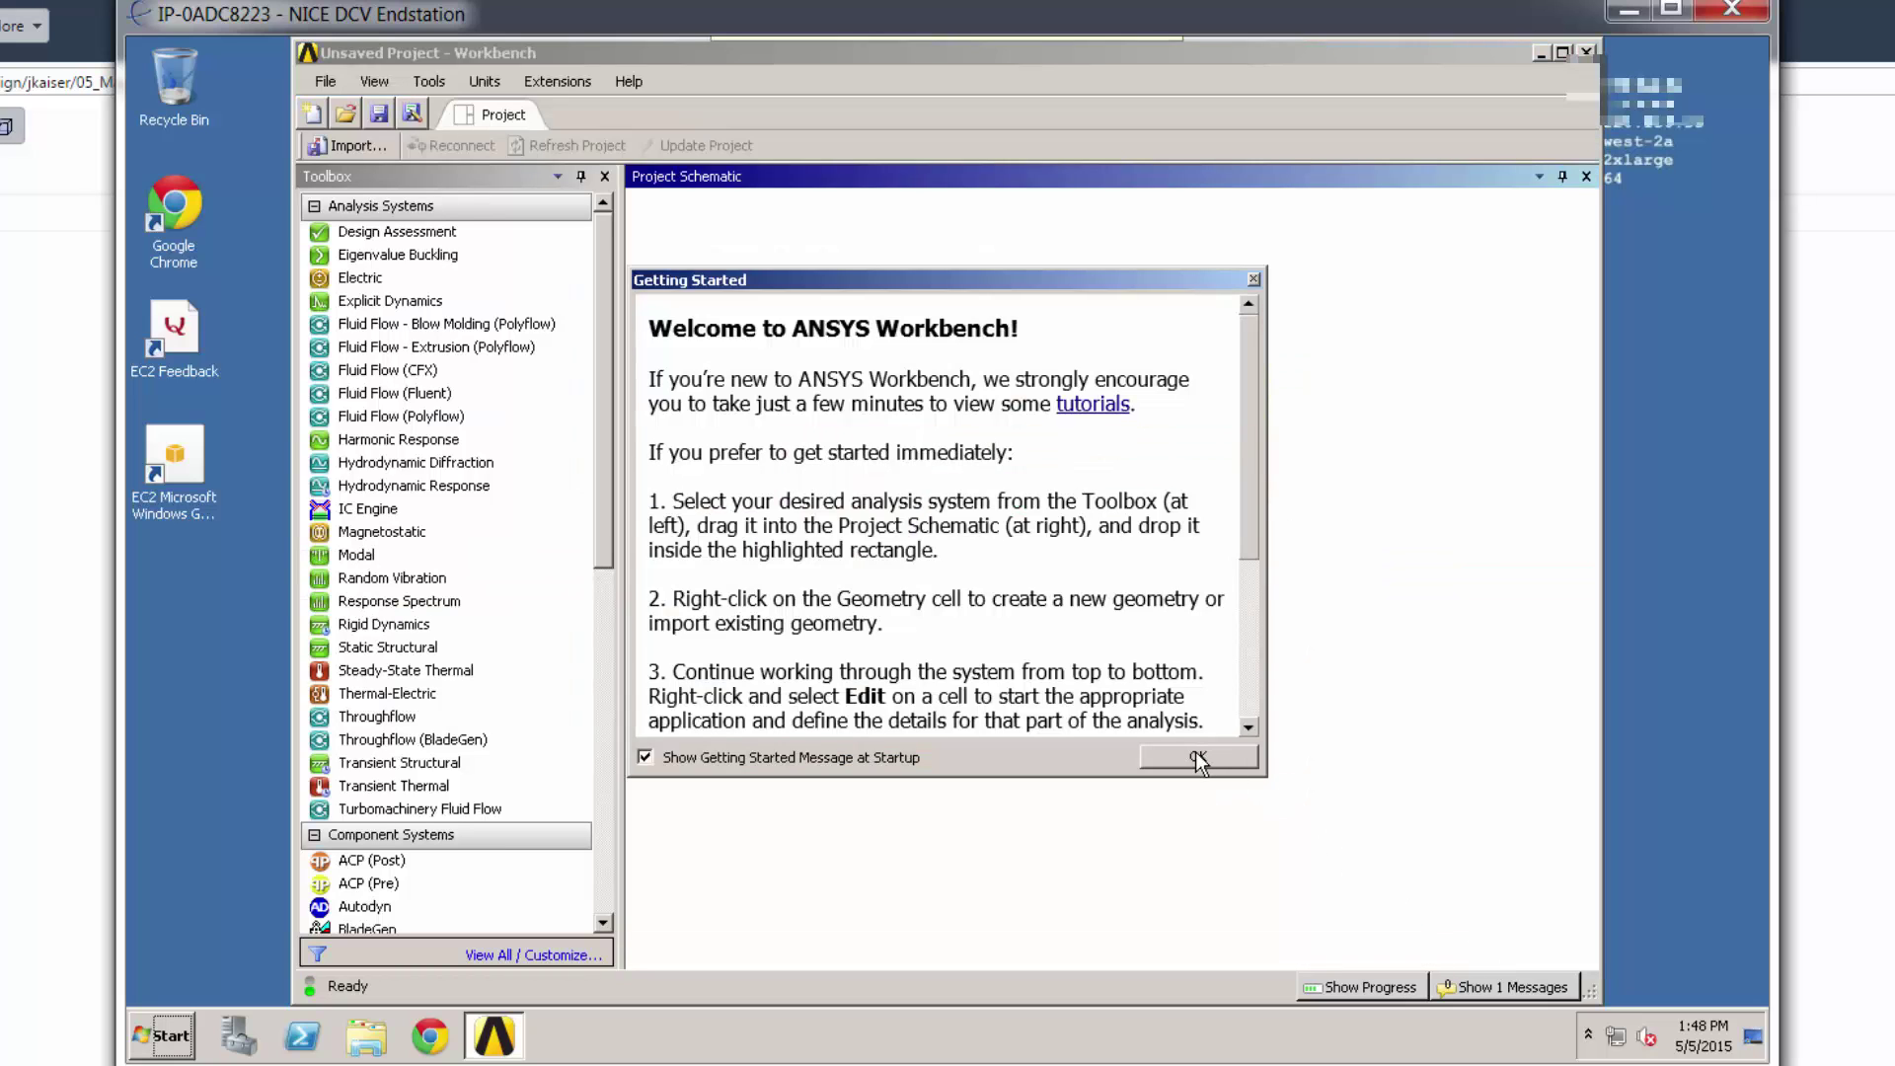
# Step: Dismiss the Getting Started message and add a Geometry component system to the empty project schematic
pyautogui.click(1197, 758)
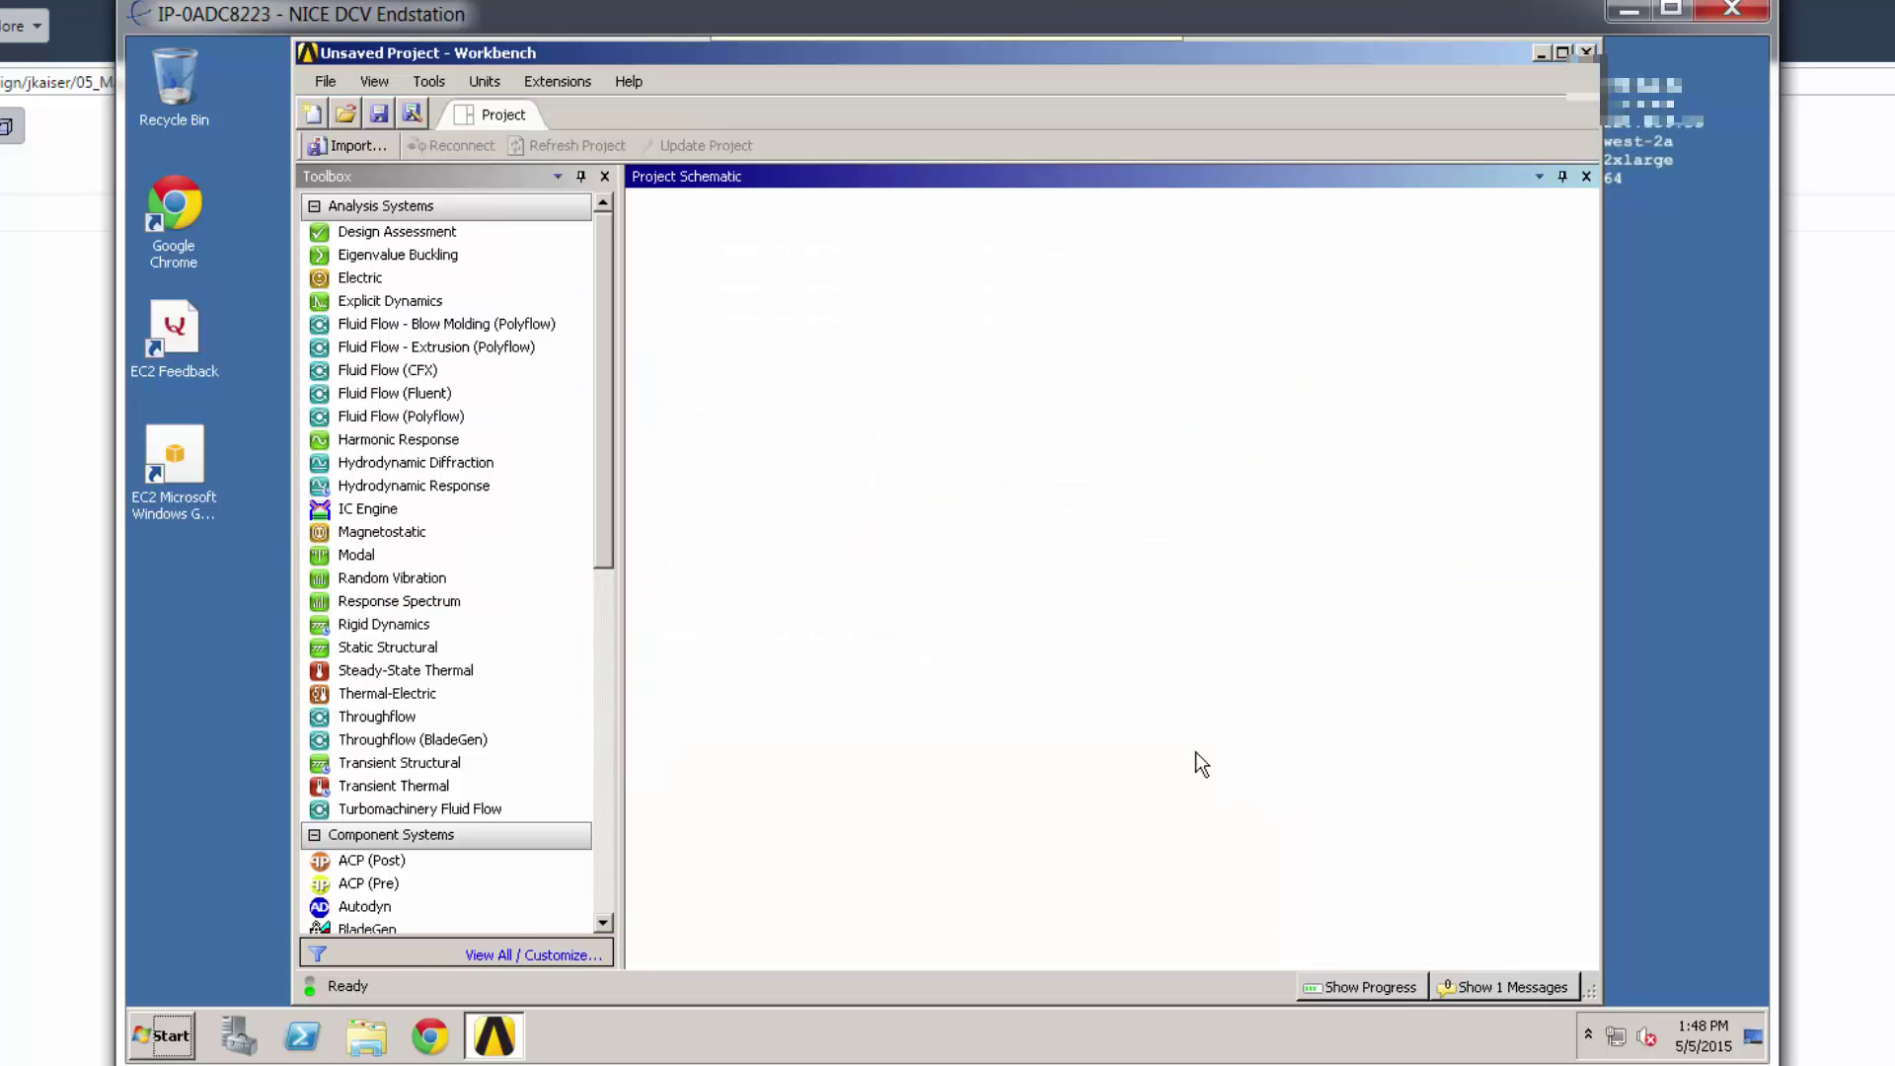
pyautogui.click(600, 843)
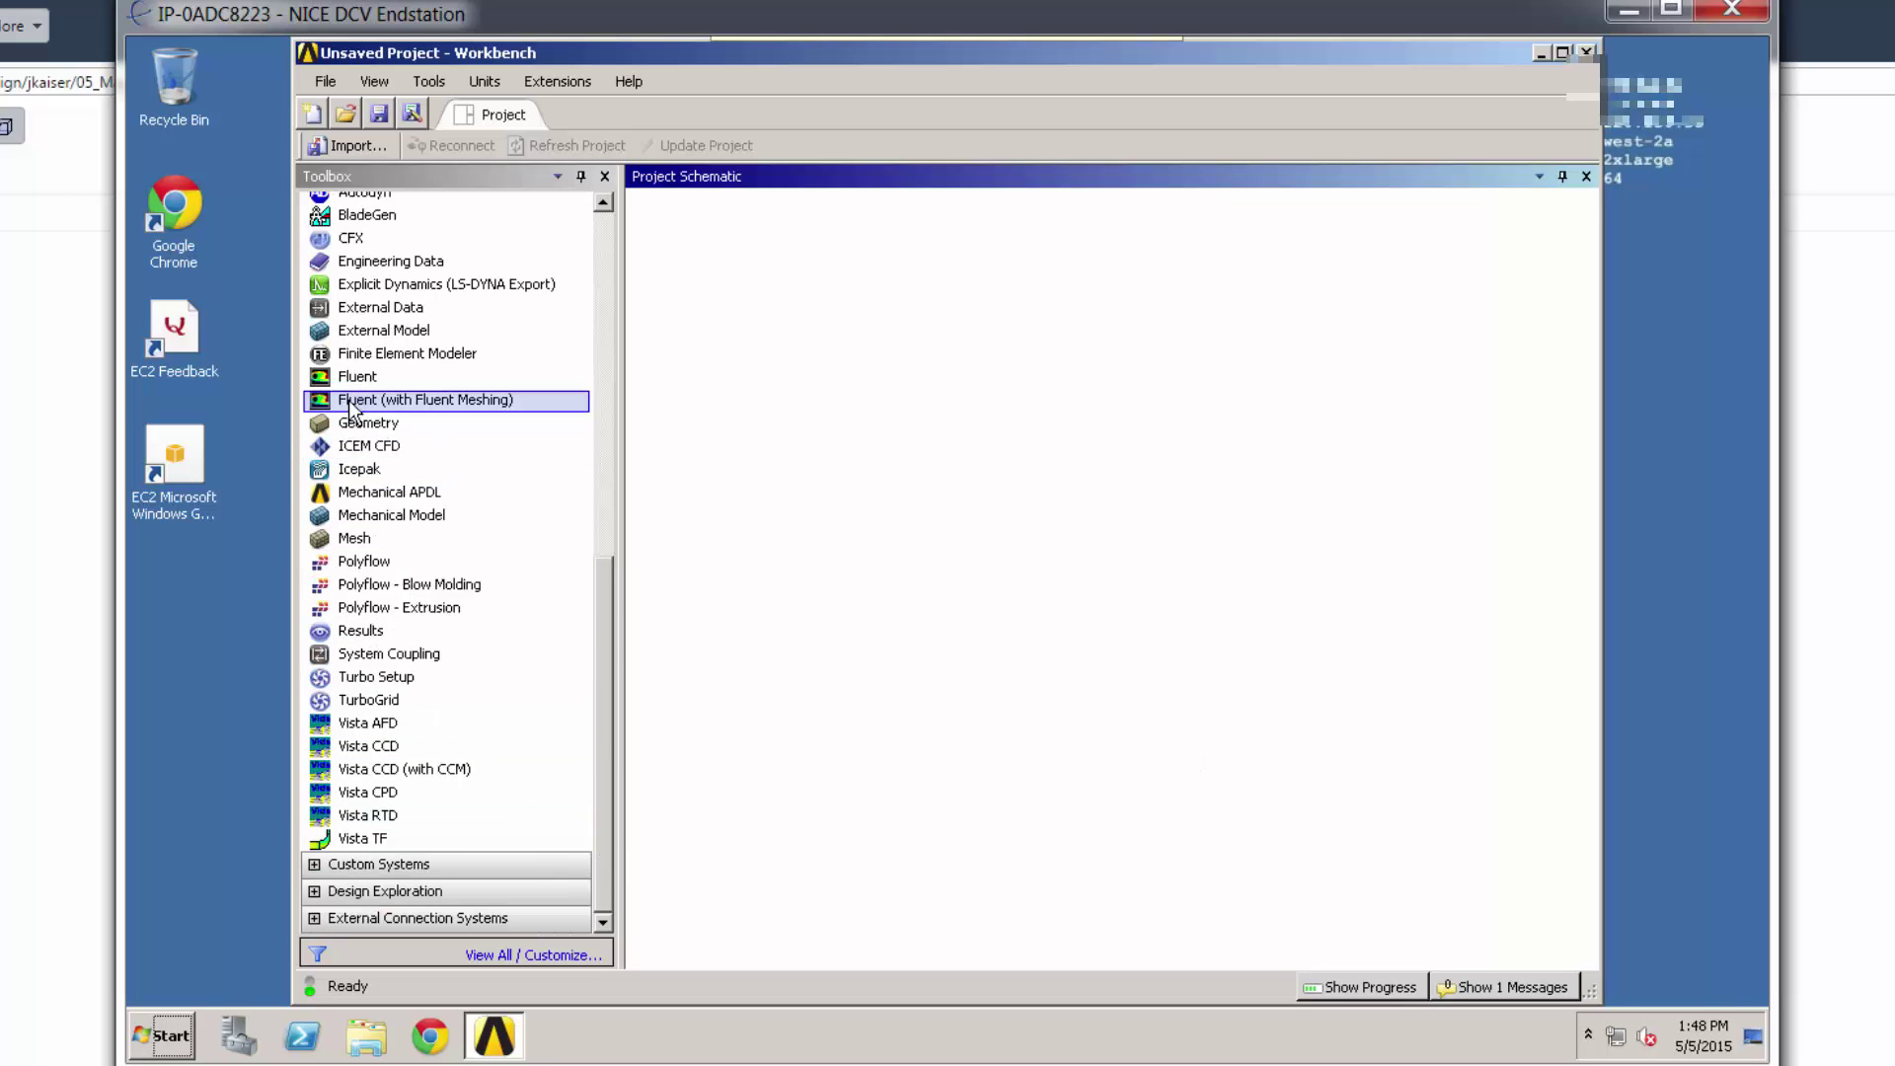
pyautogui.moveTo(355, 423); pyautogui.dragTo(695, 306)
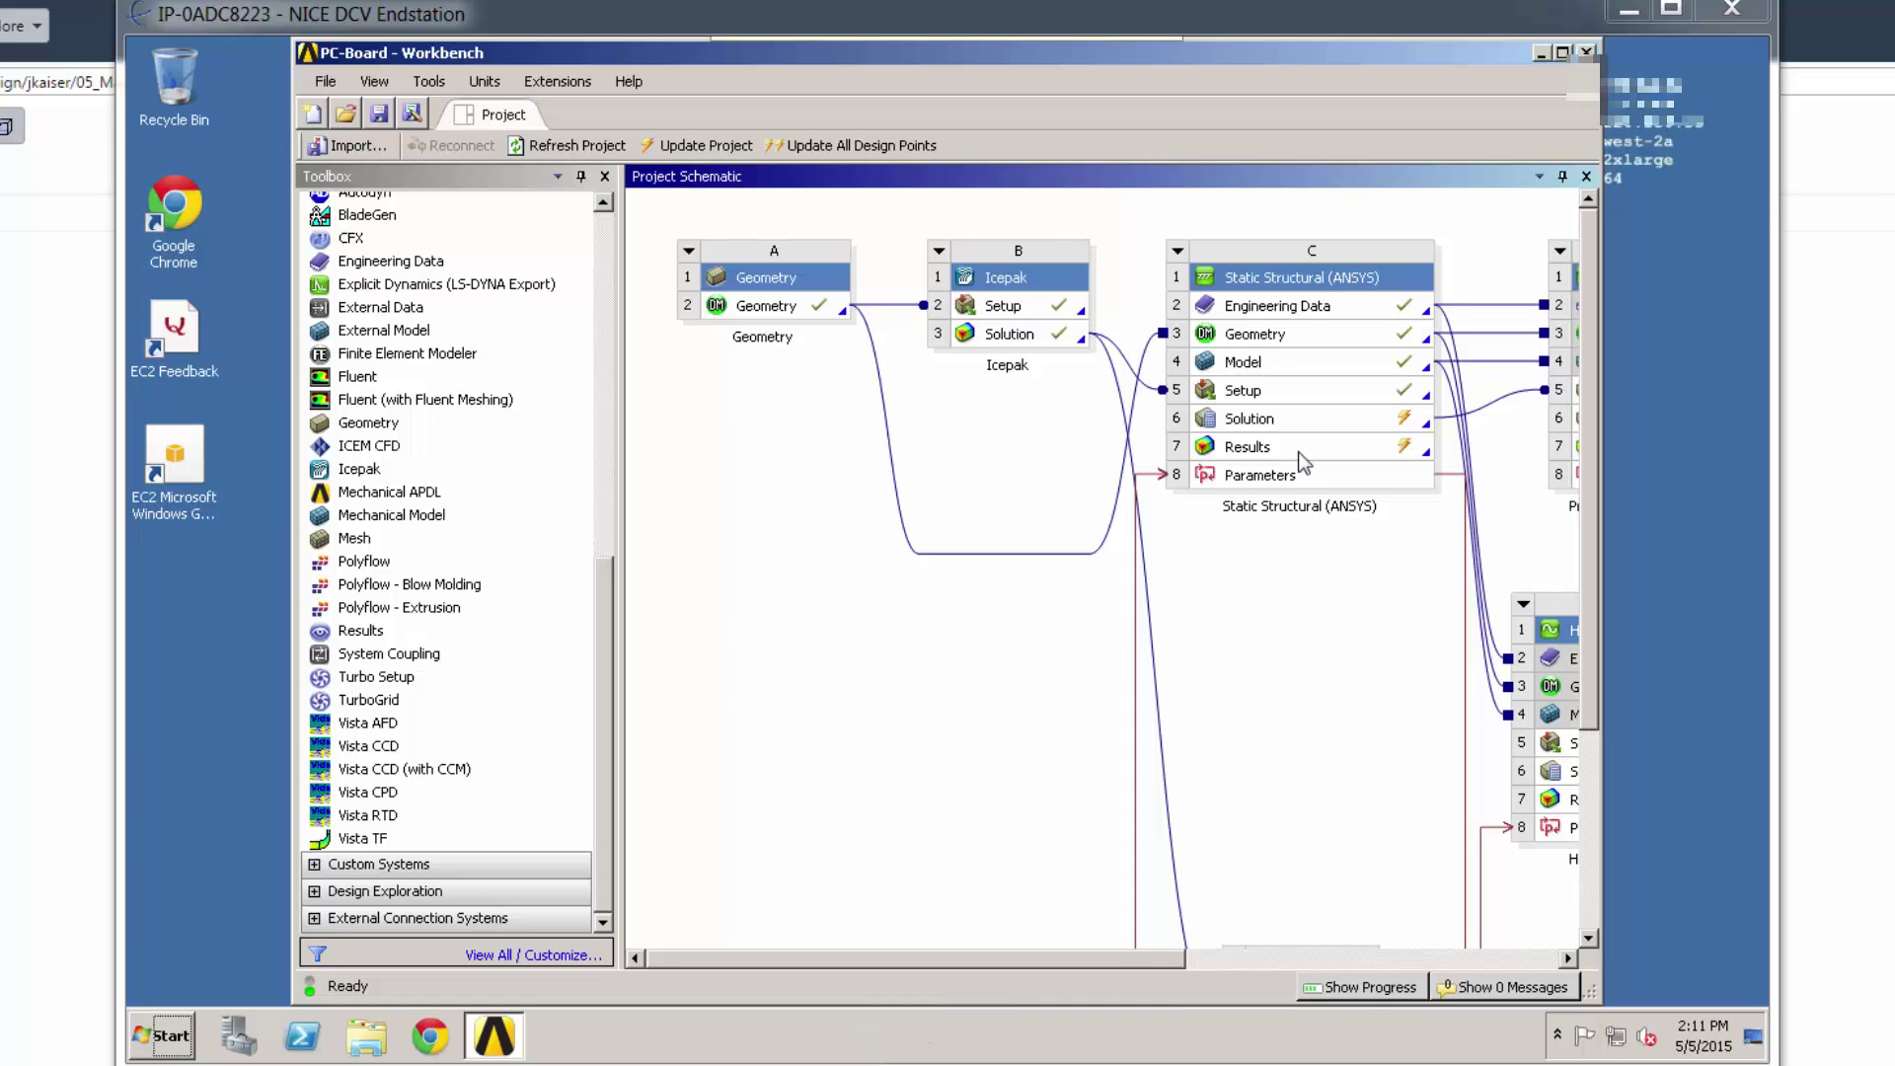
# Step: Open the Setup of the Static Structural (ANSYS) system in Mechanical and view the circuit board model from another angle
pyautogui.doubleClick(1293, 396)
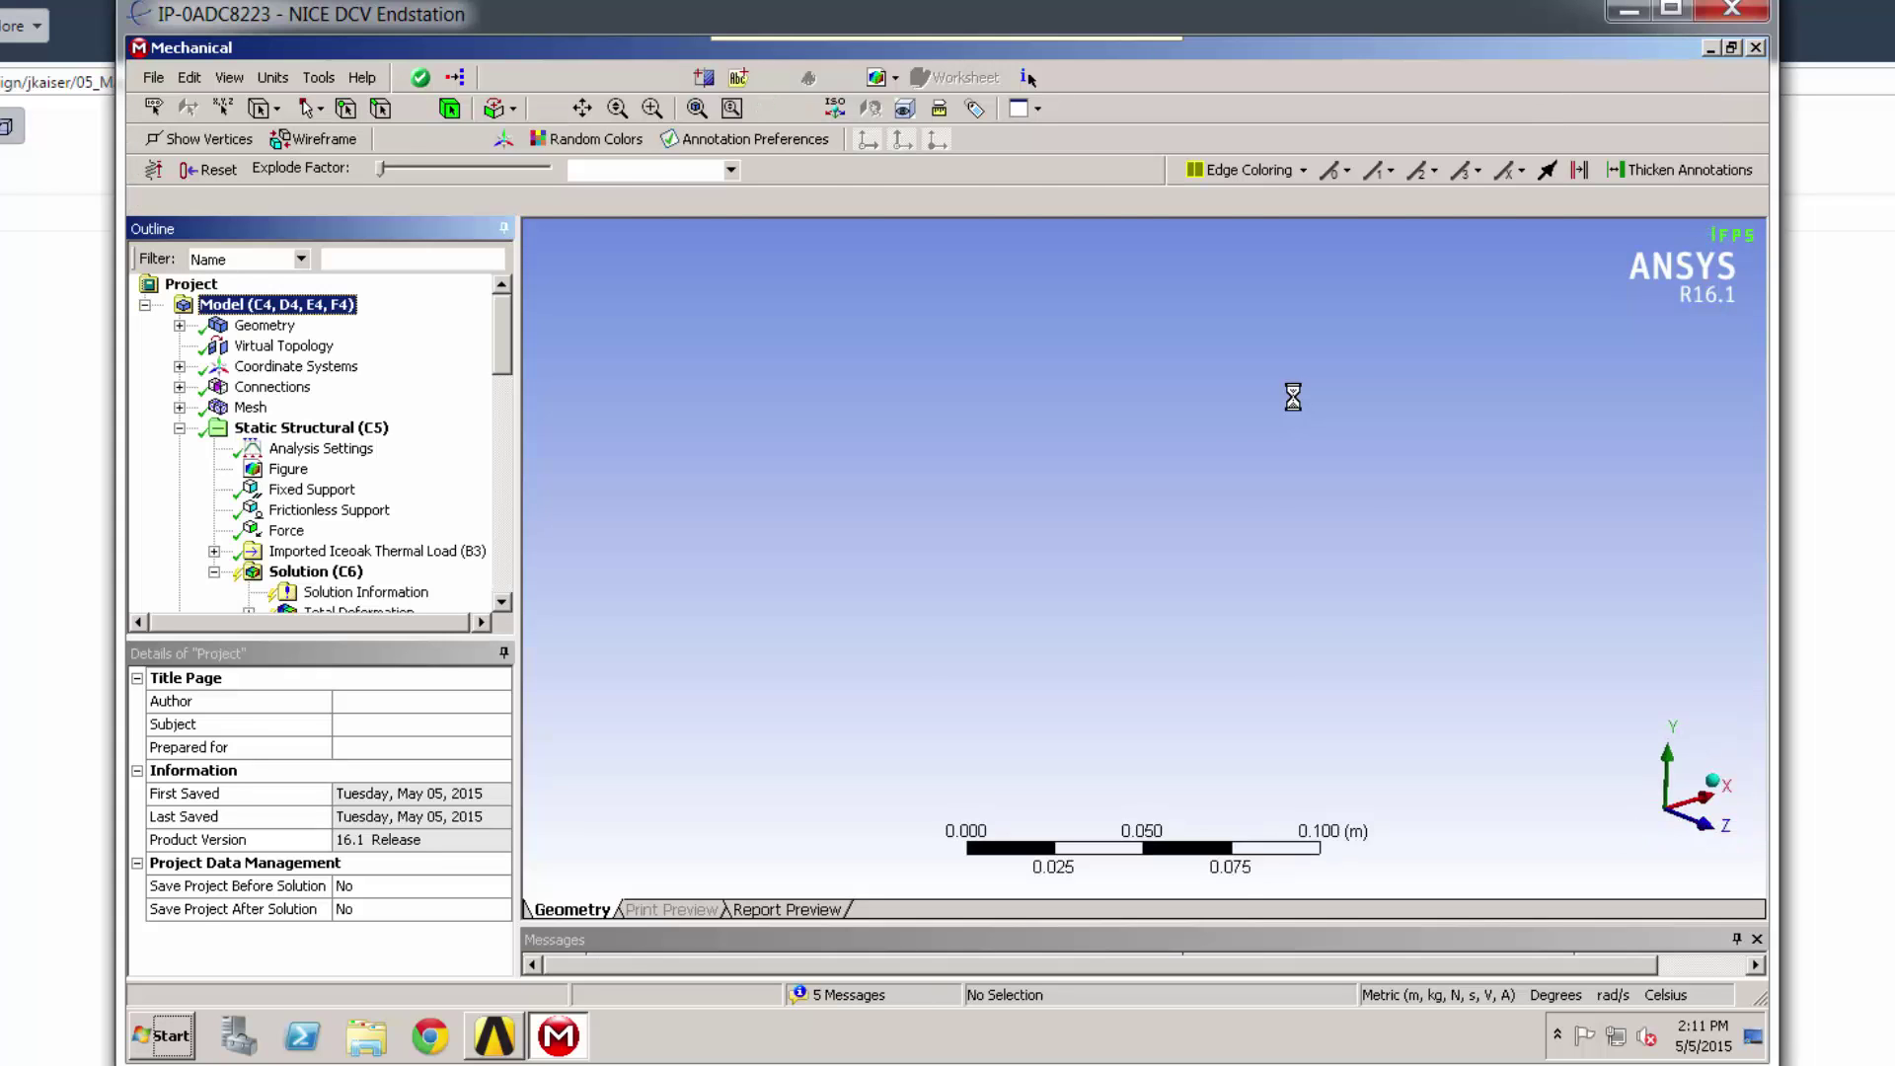
pyautogui.click(548, 108)
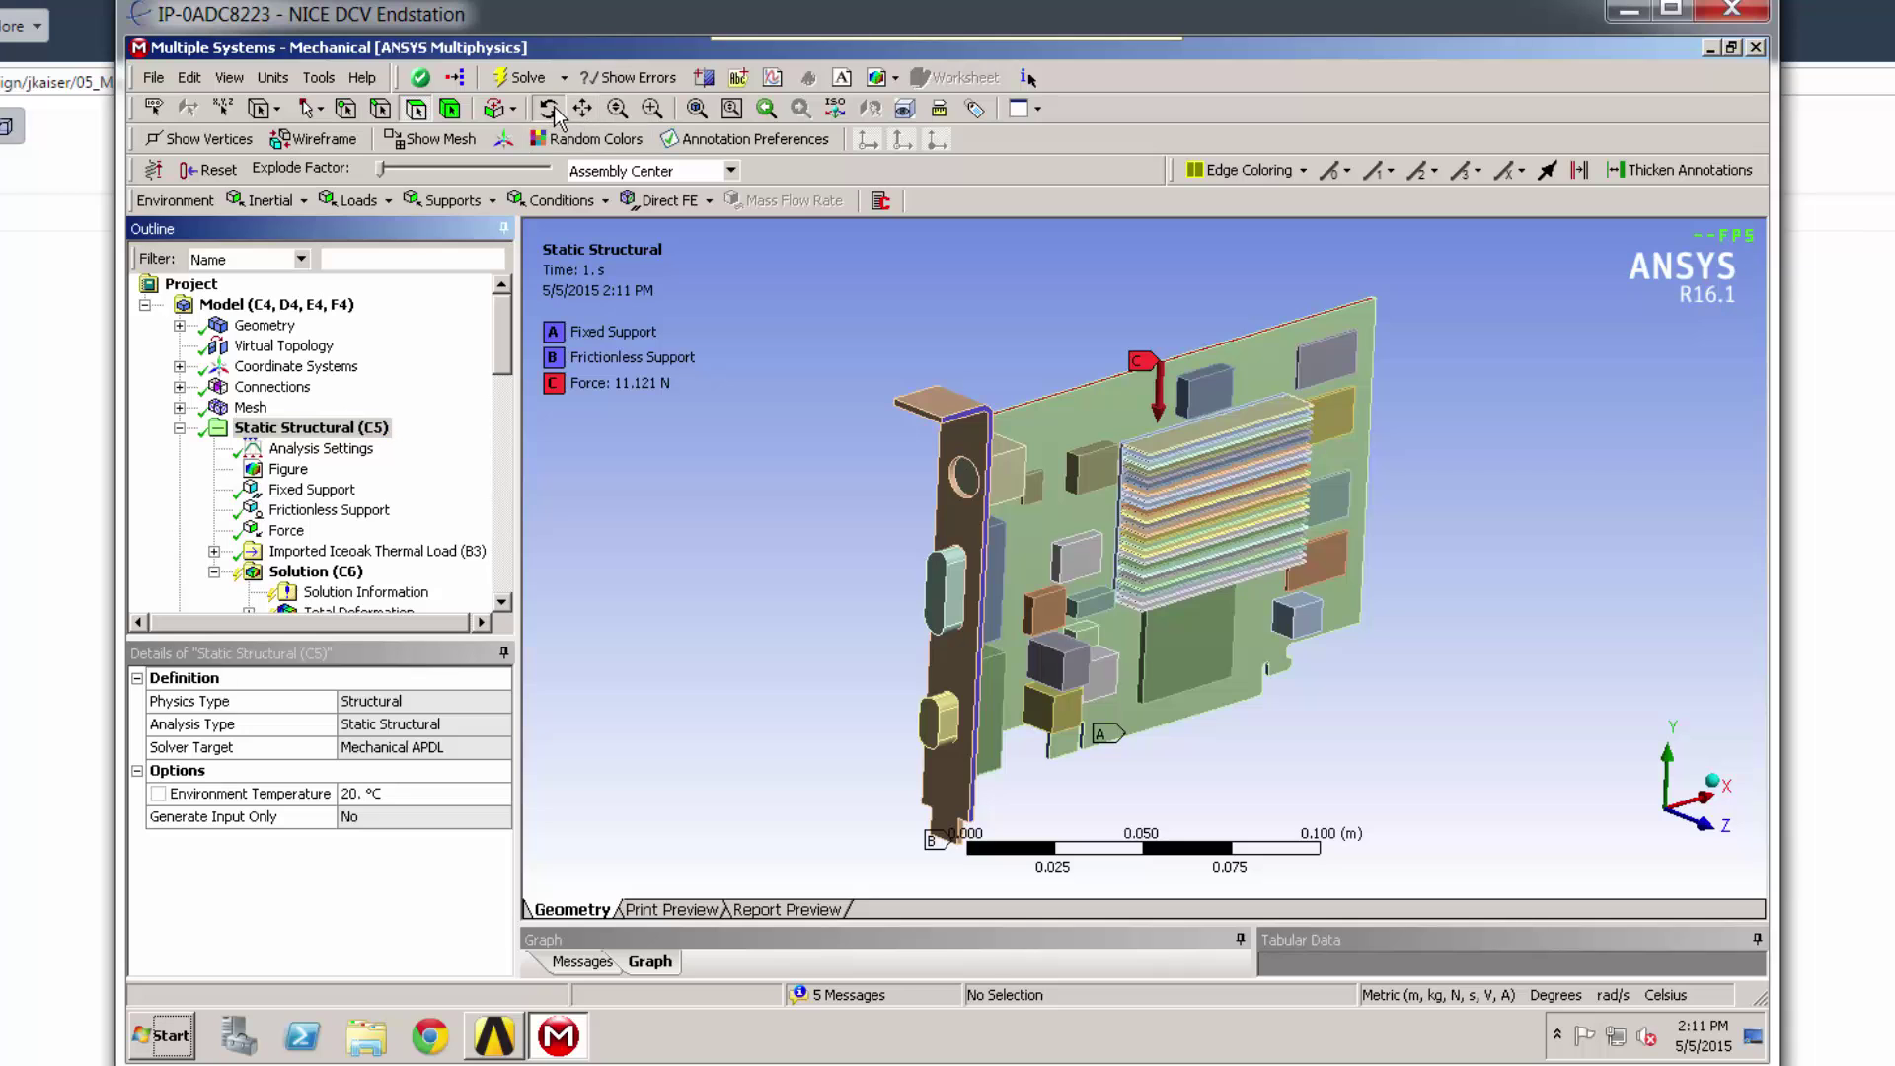
pyautogui.moveTo(1112, 508); pyautogui.dragTo(1037, 443)
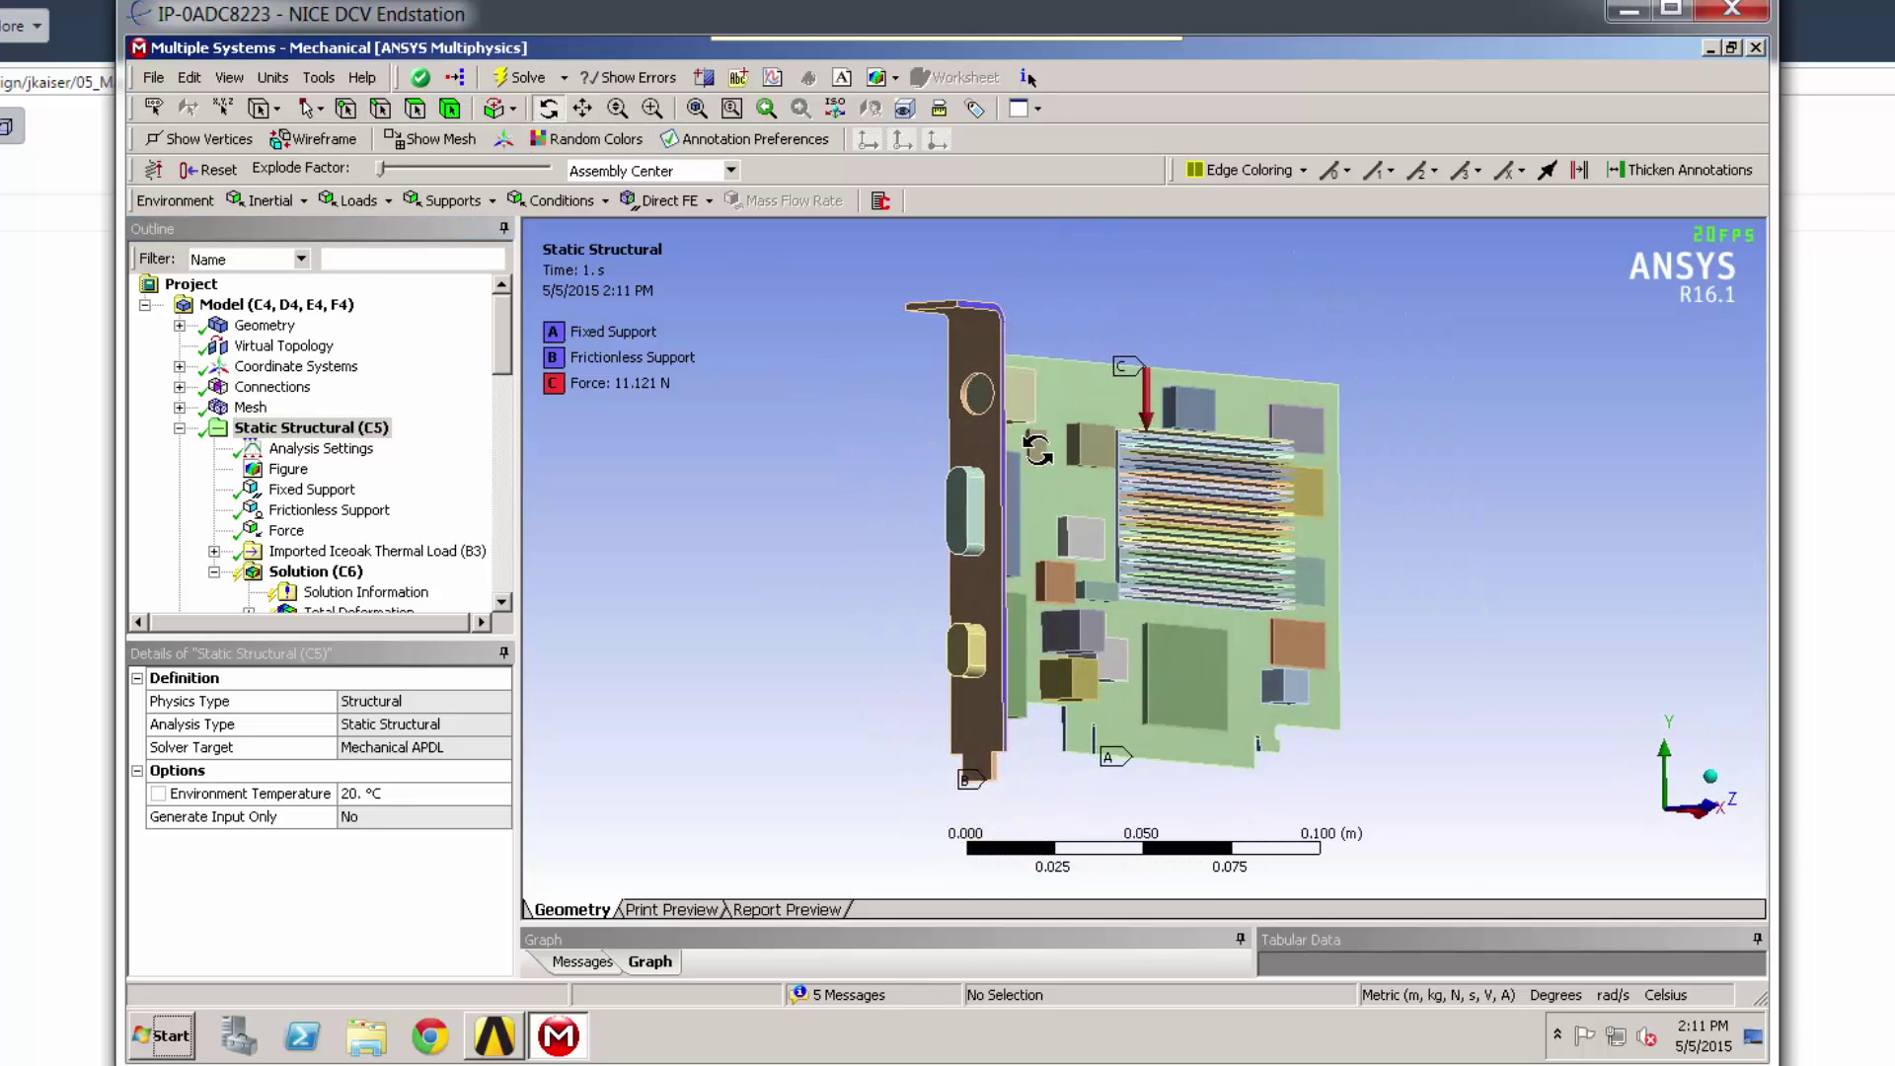
# Step: Display the circuit board's mesh and examine it closely around the heat sink fins and neighbouring components
pyautogui.click(251, 407)
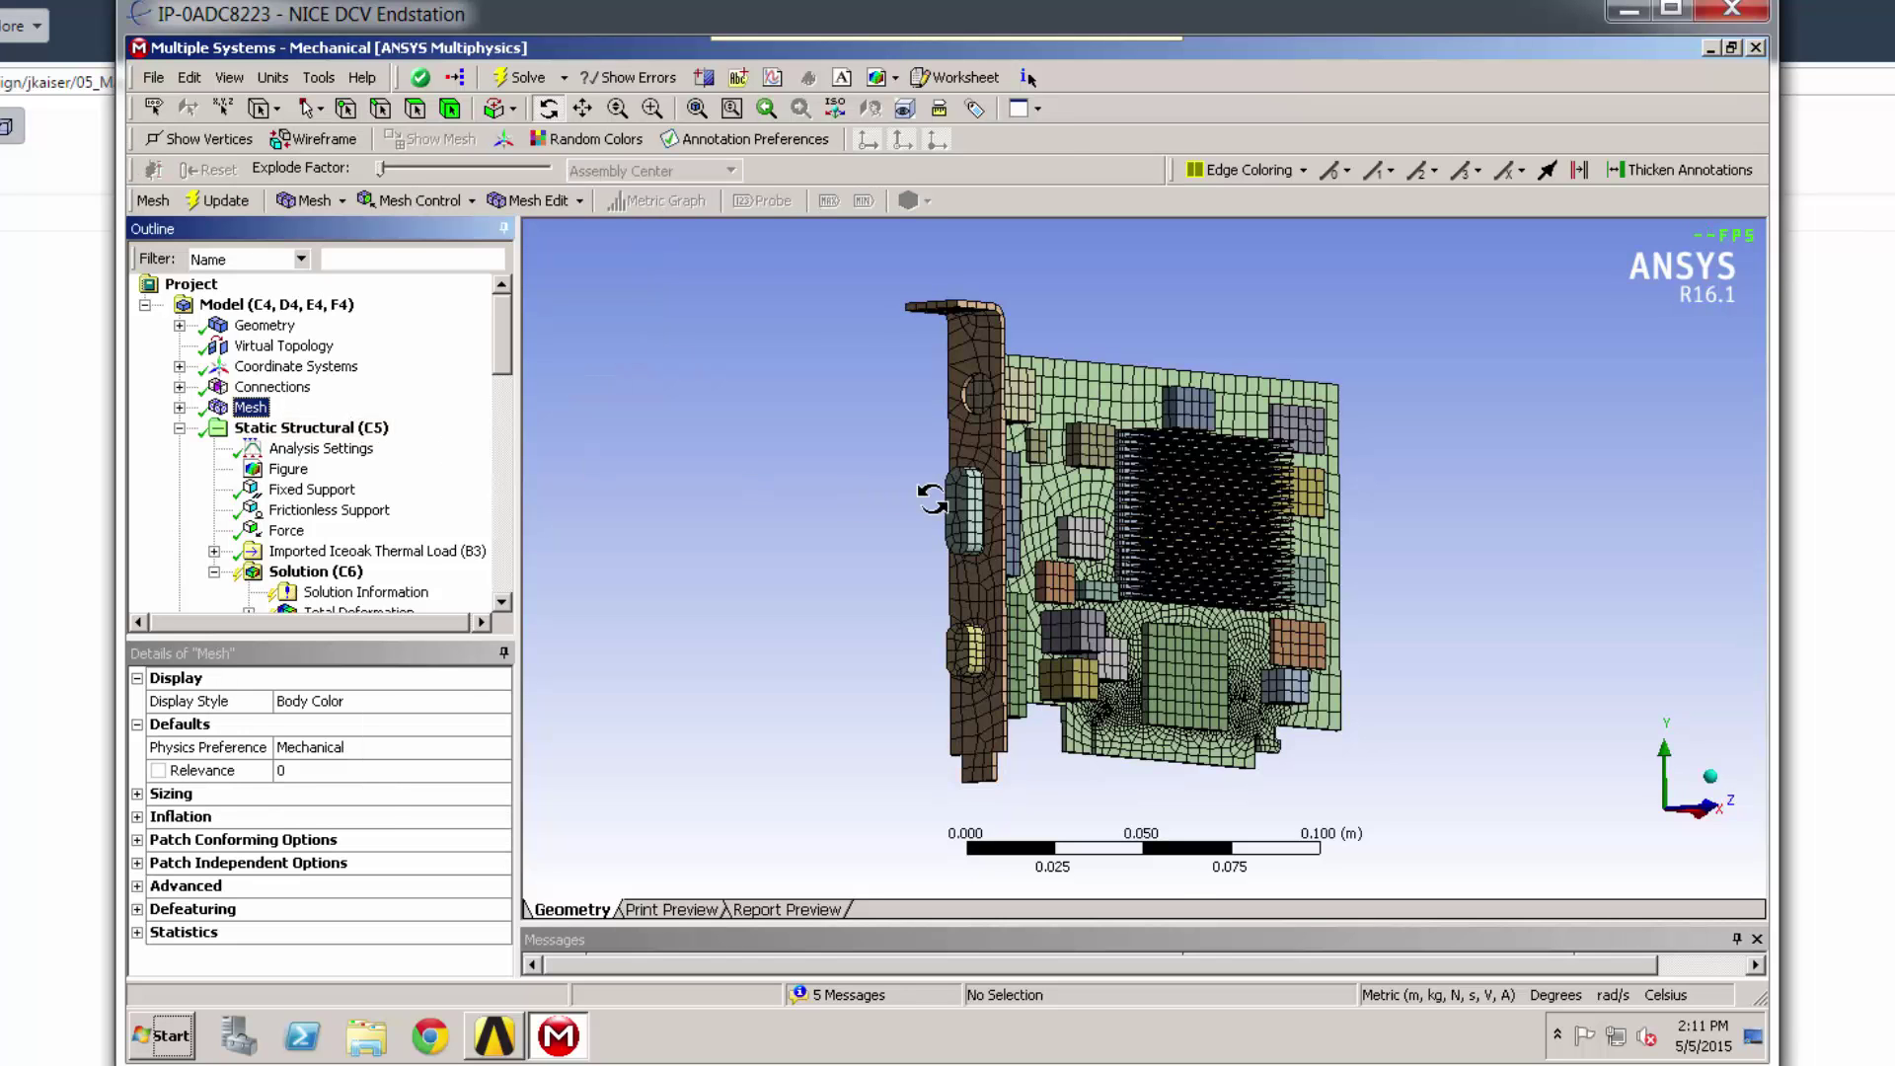
pyautogui.moveTo(1103, 539); pyautogui.dragTo(1035, 528)
pyautogui.scroll(5, 1198, 613)
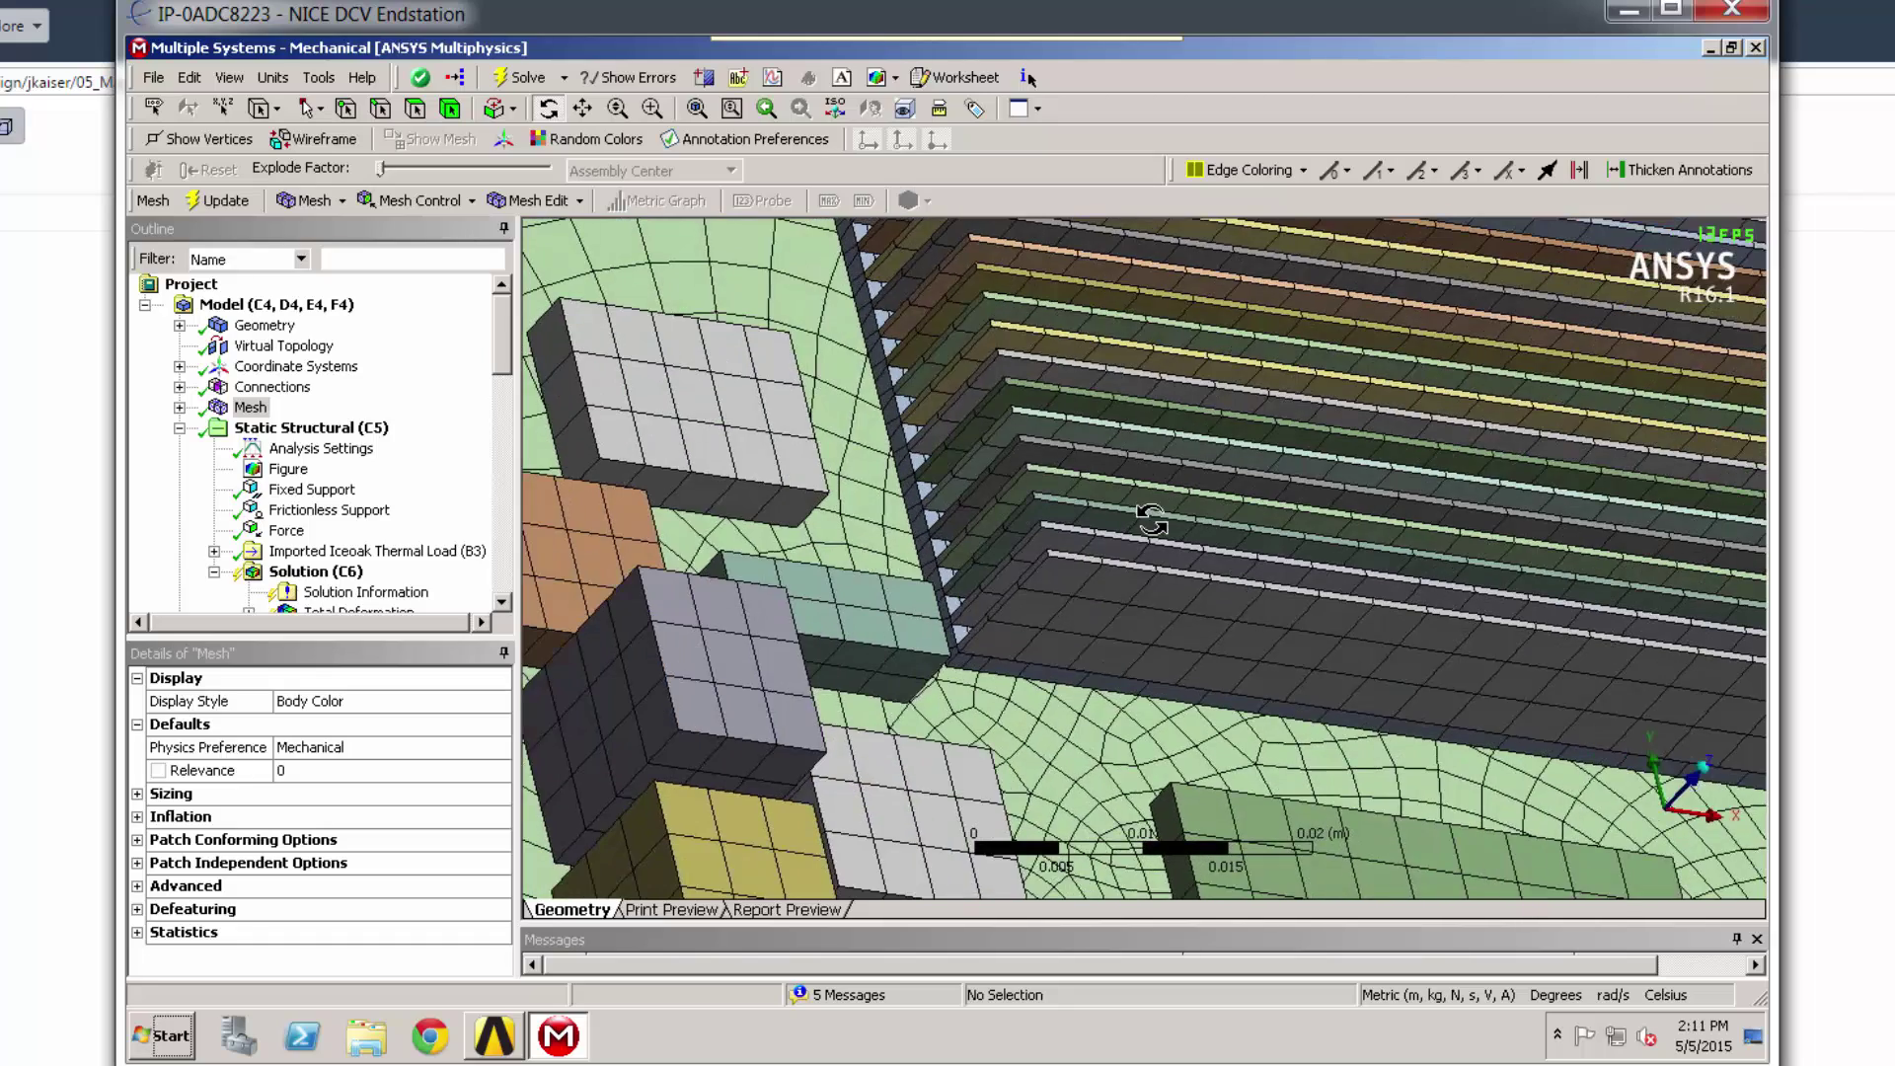
pyautogui.moveTo(1152, 520); pyautogui.dragTo(1149, 516)
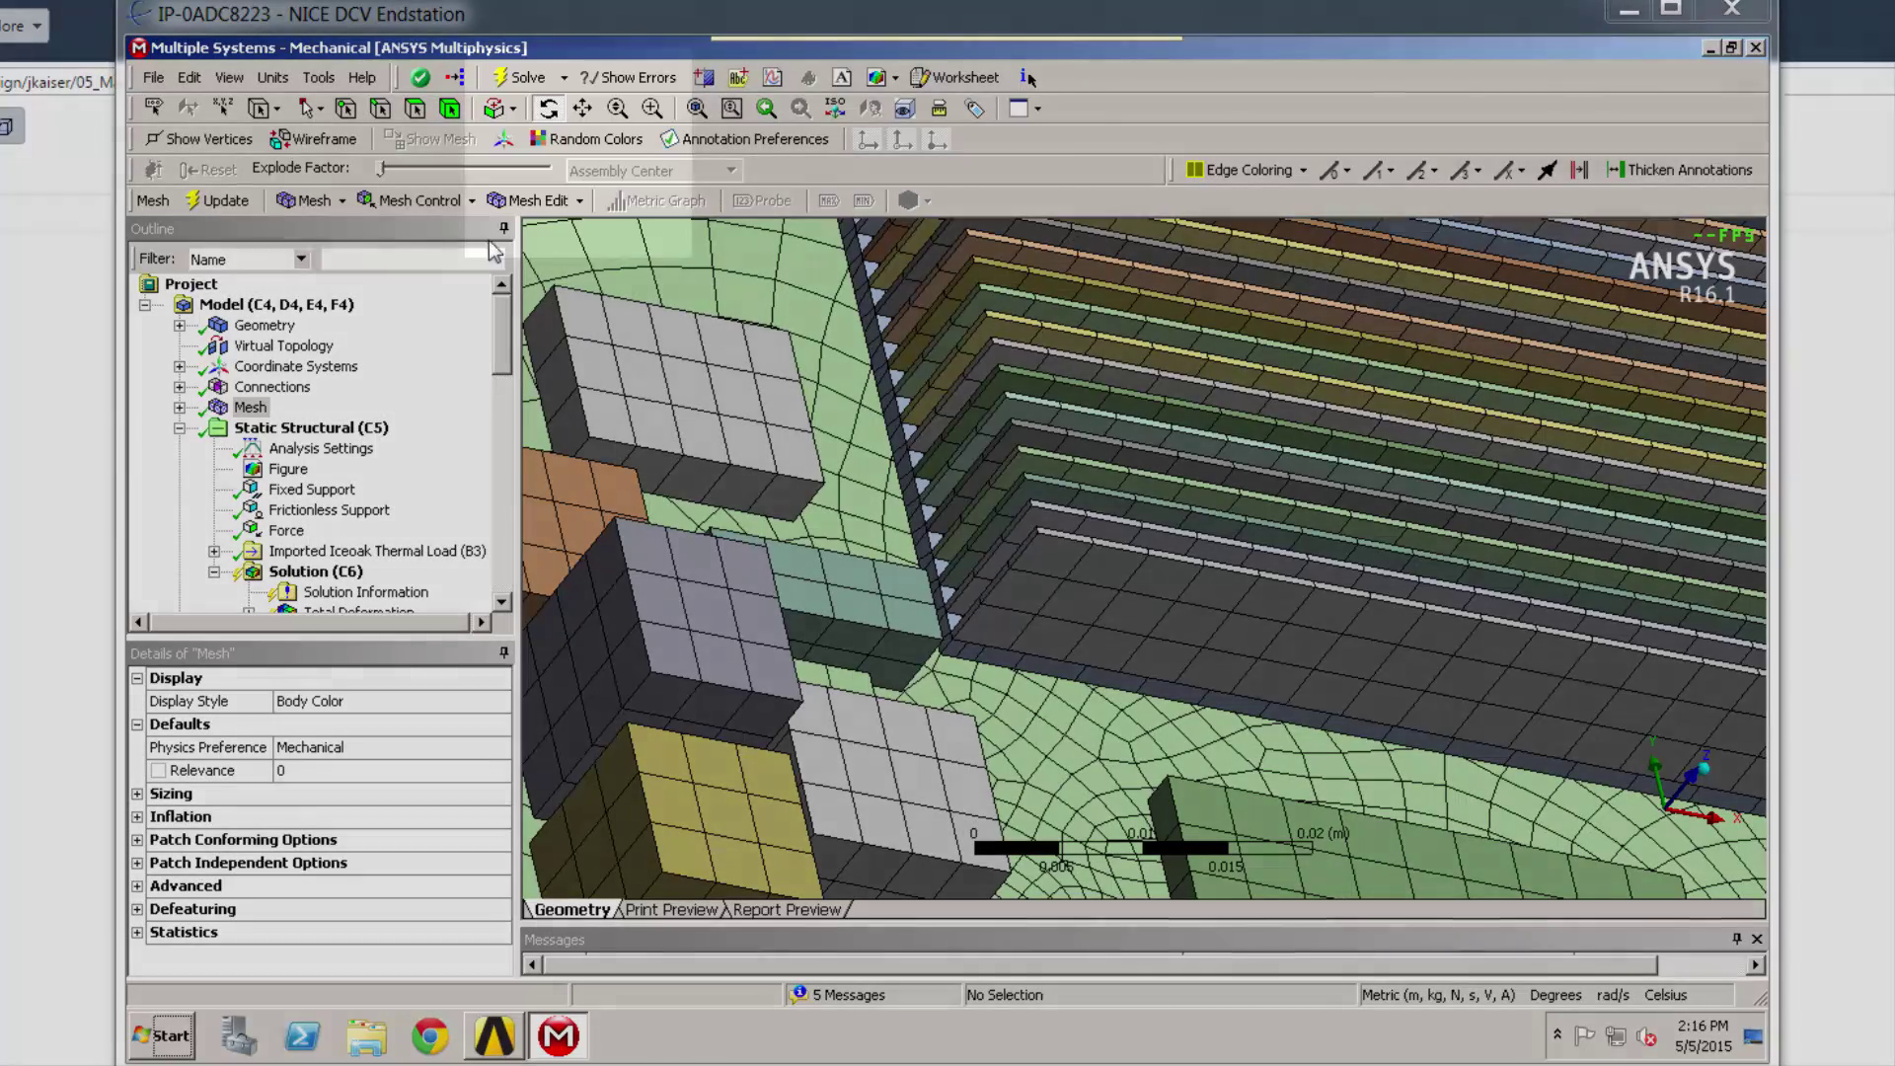
# Step: Solve the static structural analysis using the Cluster solve option
pyautogui.click(564, 78)
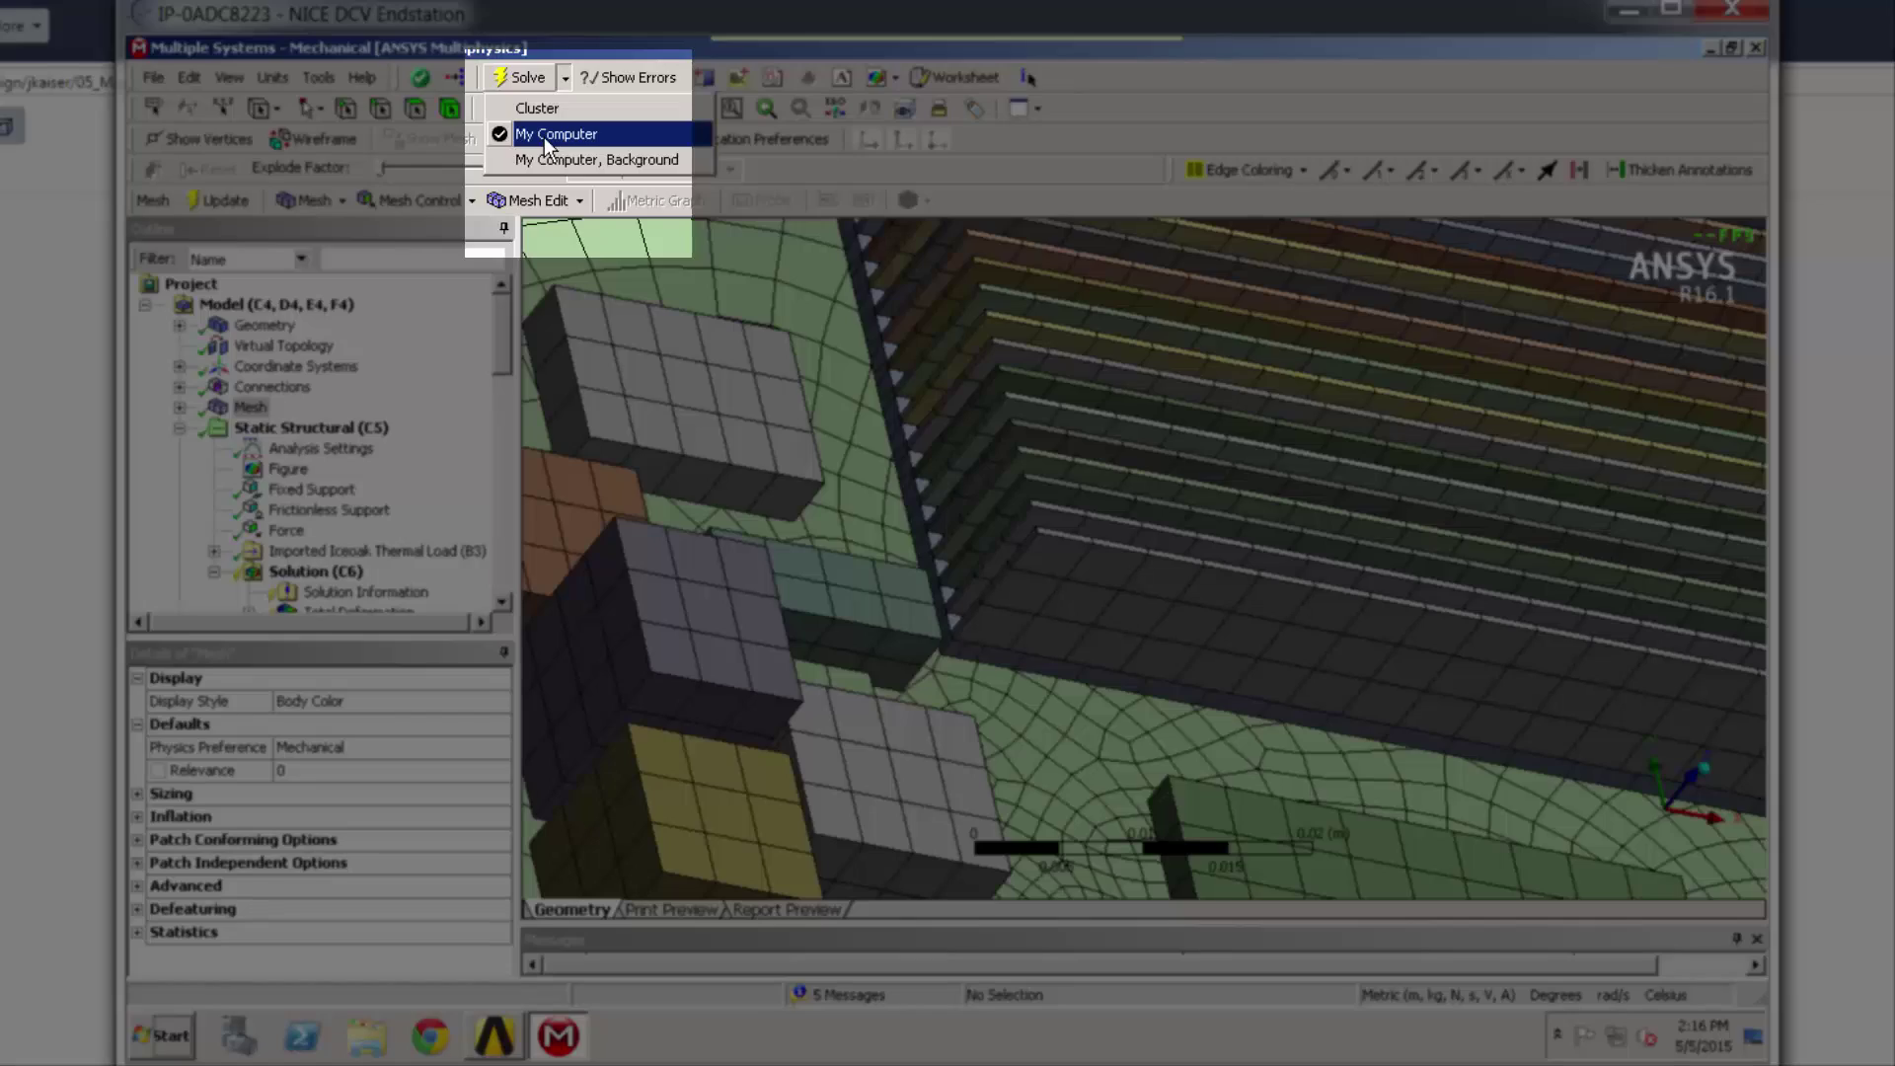
pyautogui.click(538, 110)
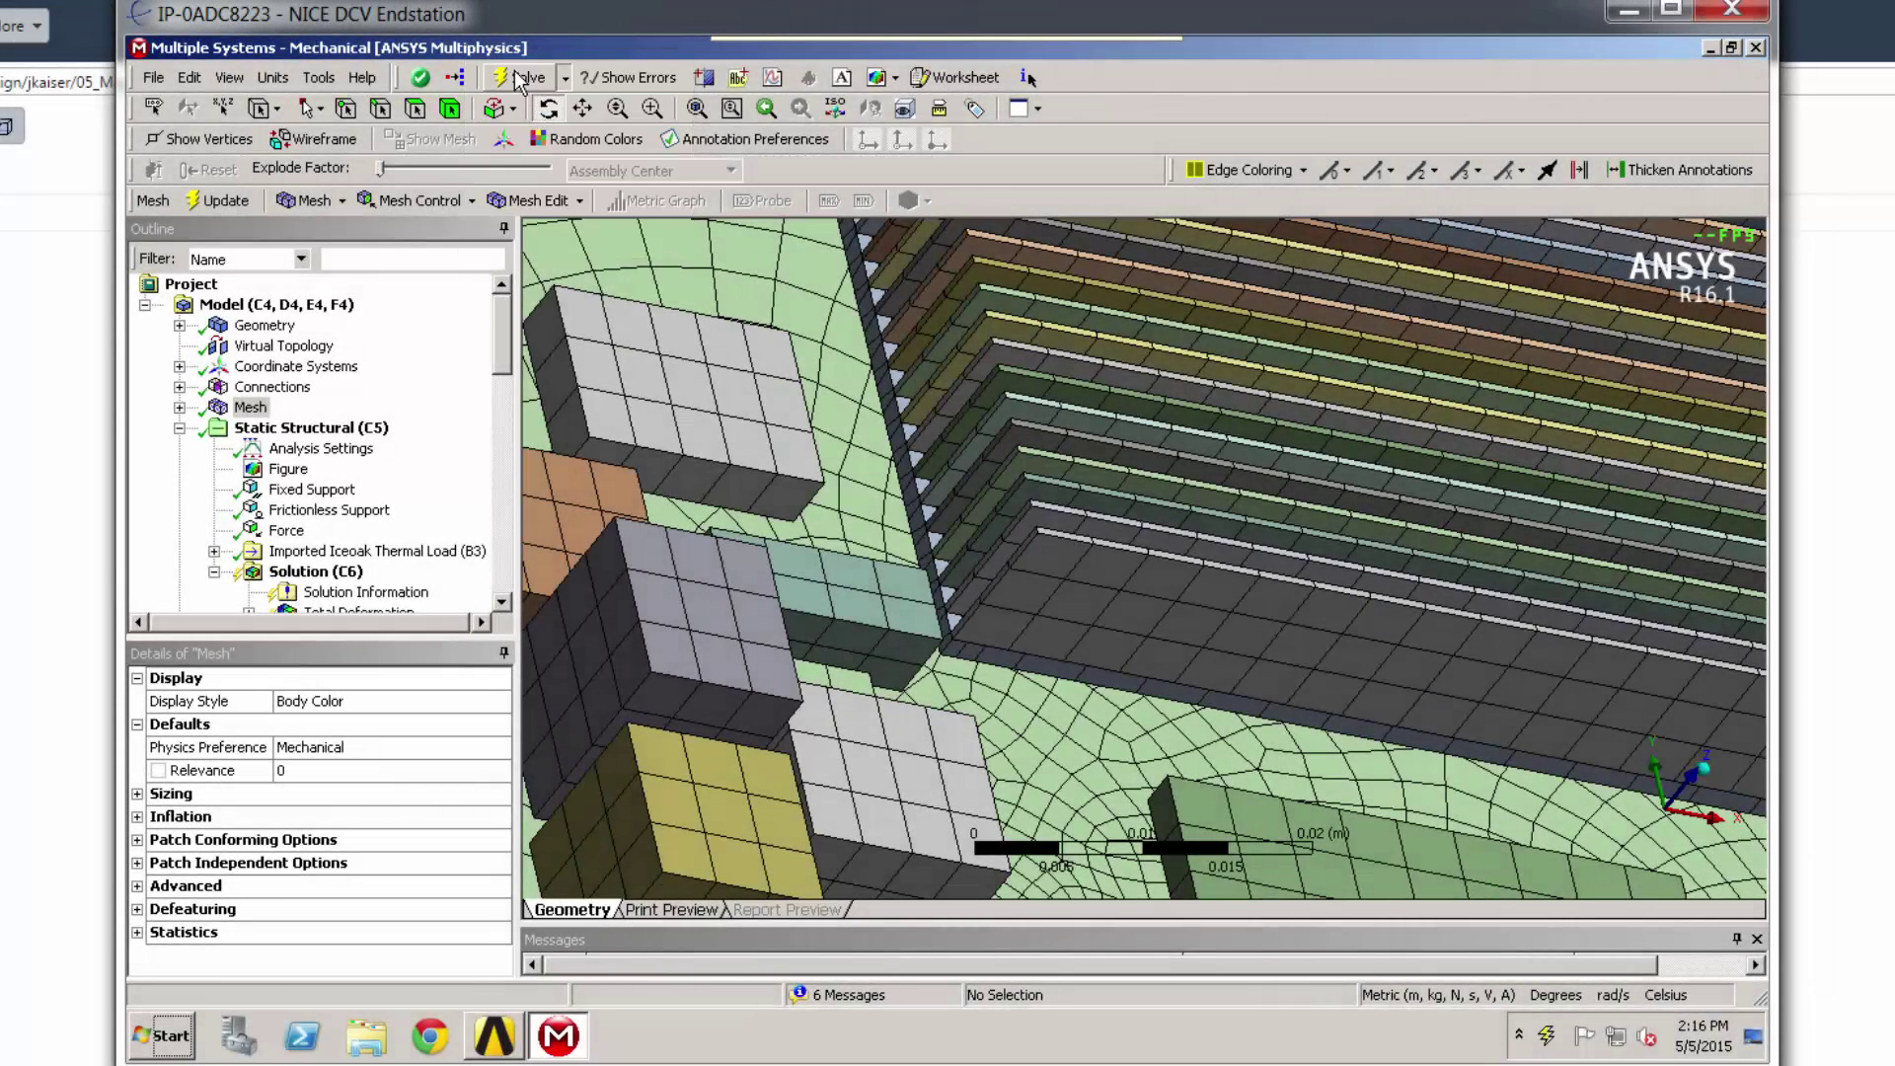
pyautogui.click(516, 79)
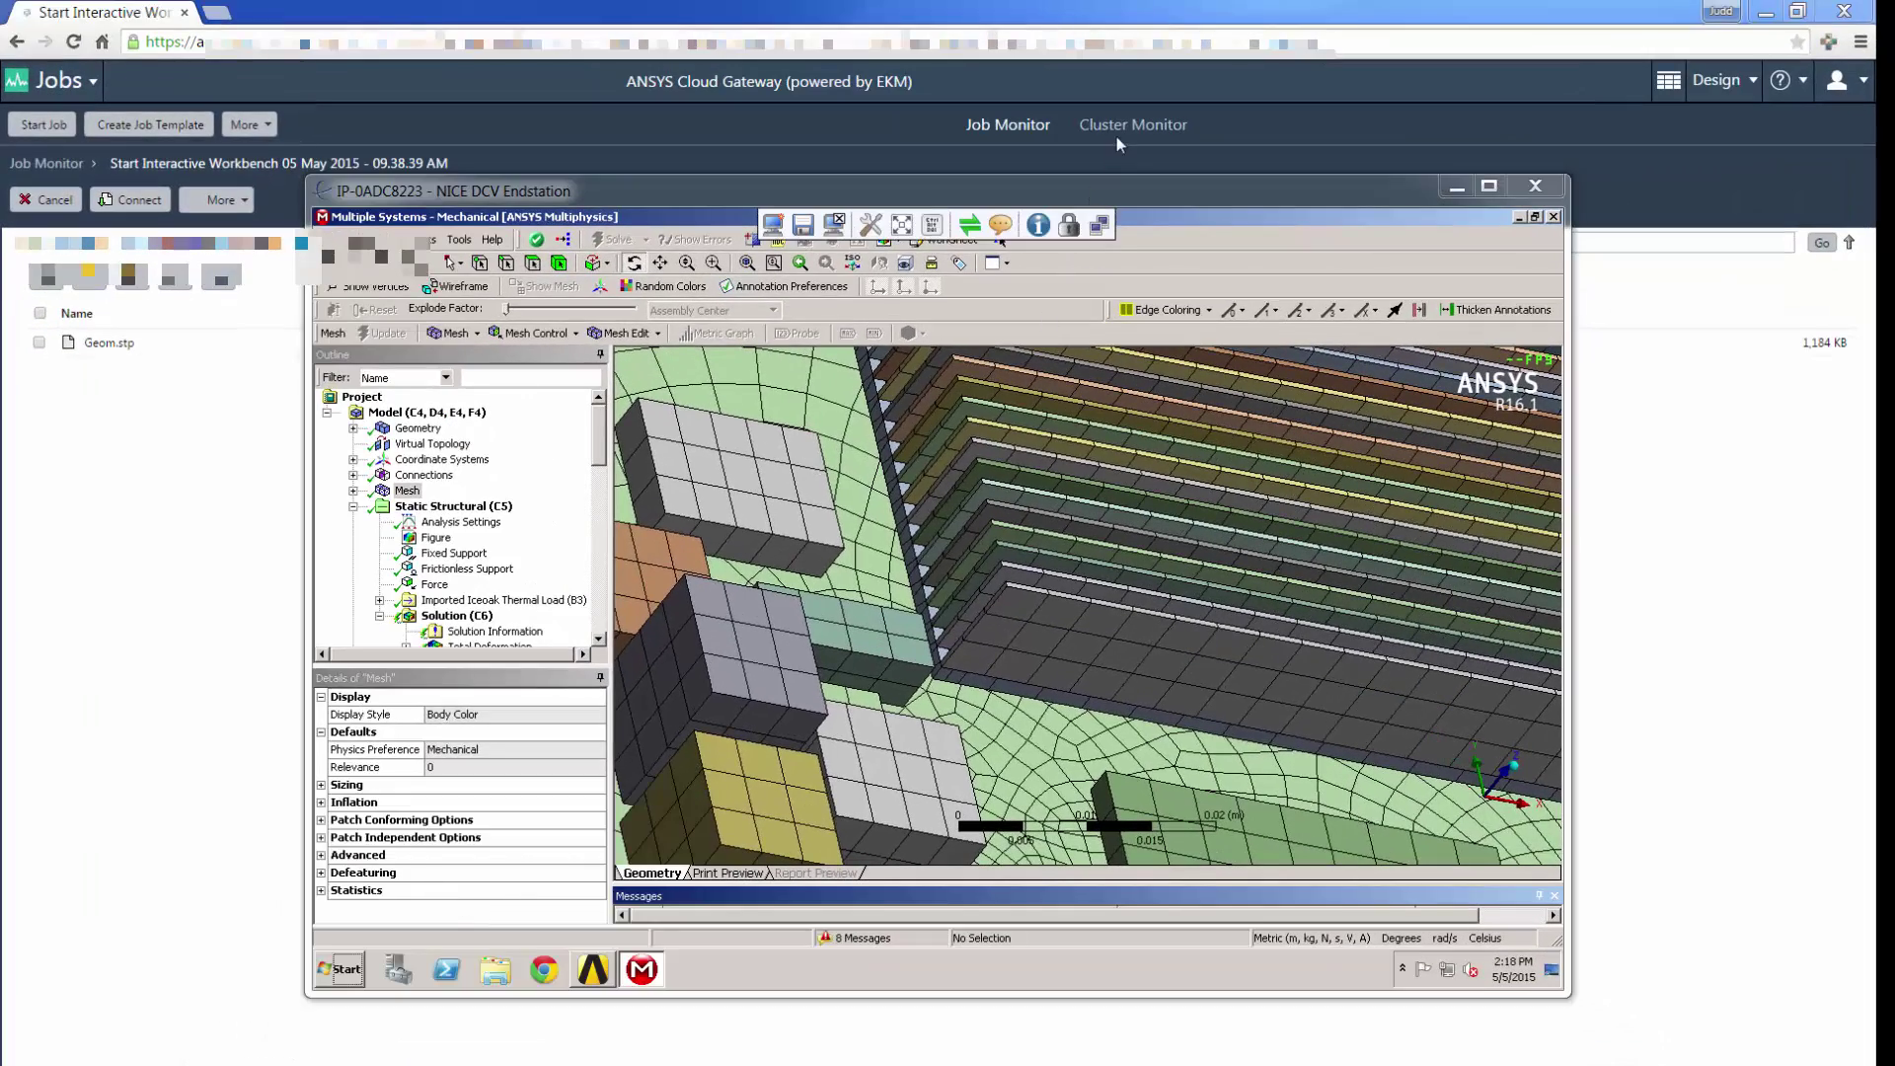
# Step: Switch to ANSYS Cloud Gateway and check the node status of the highmem queue in the Cluster Monitor
pyautogui.click(1199, 123)
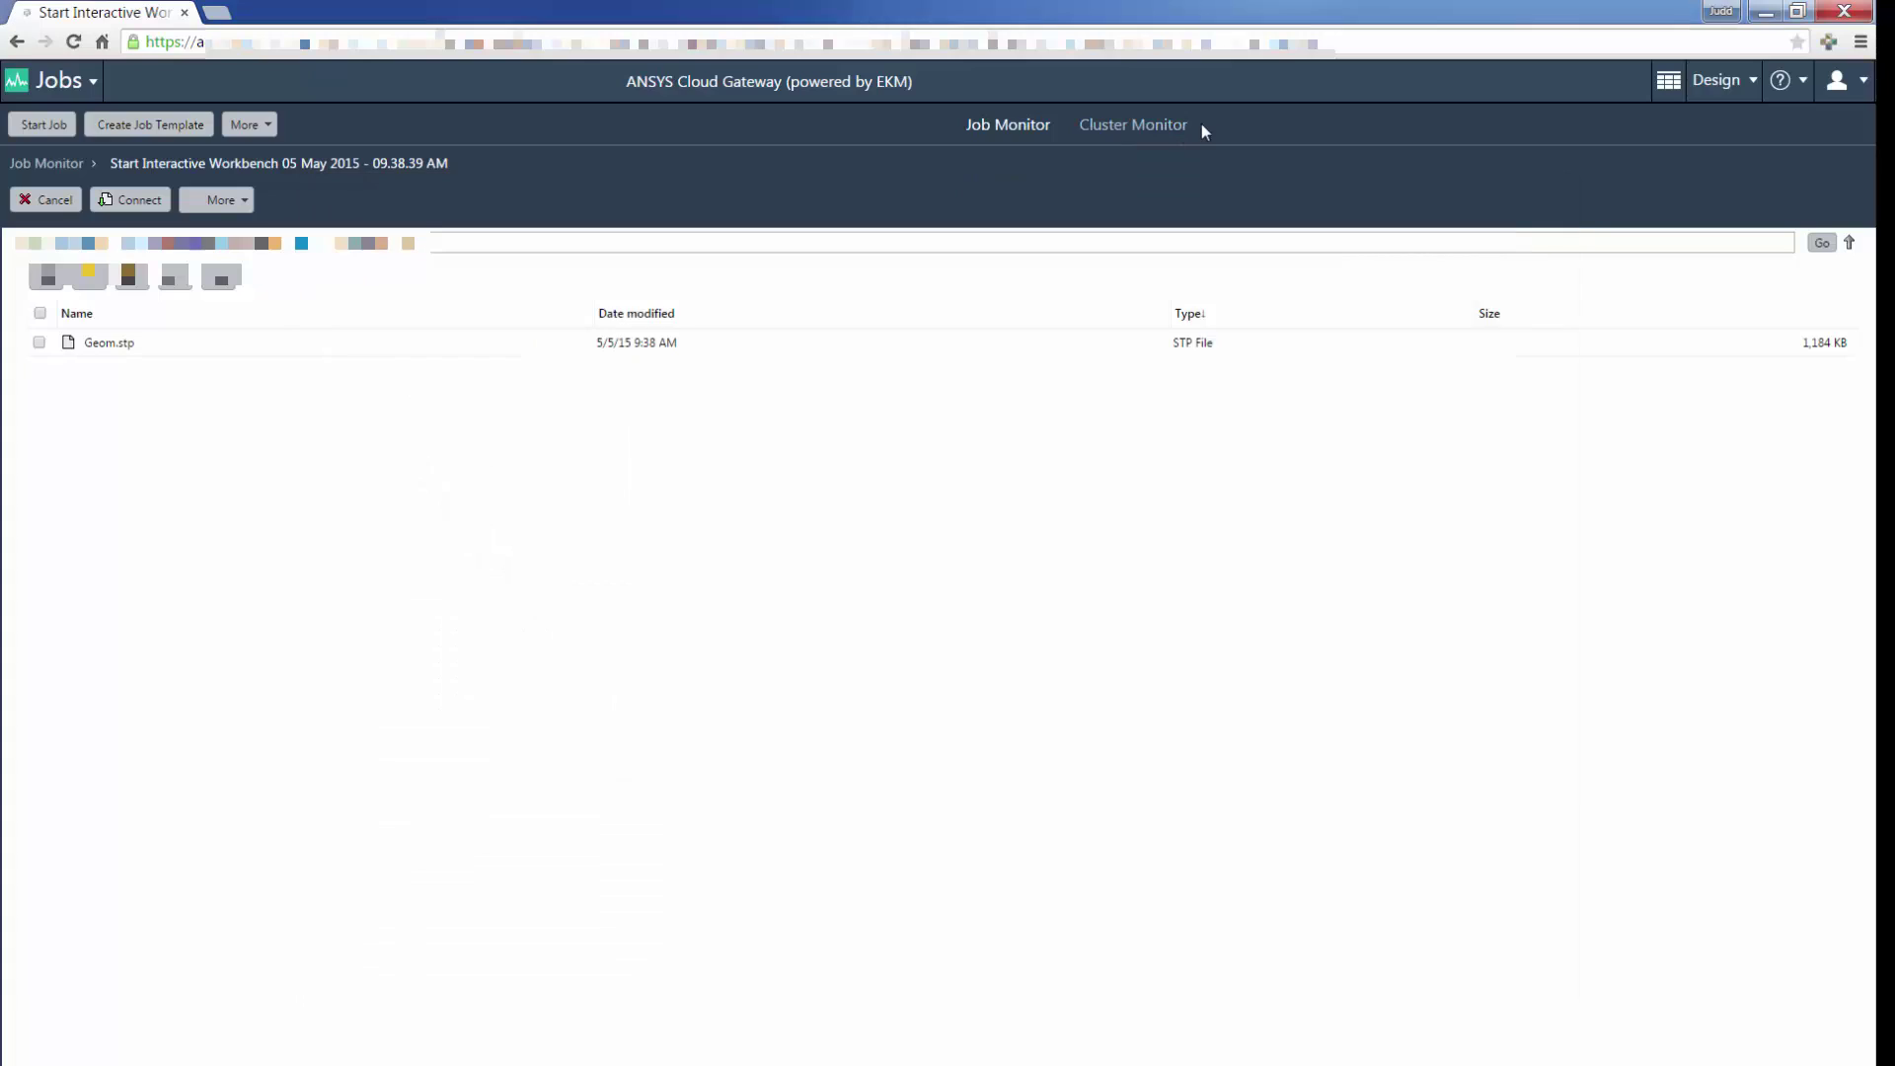
pyautogui.click(1148, 132)
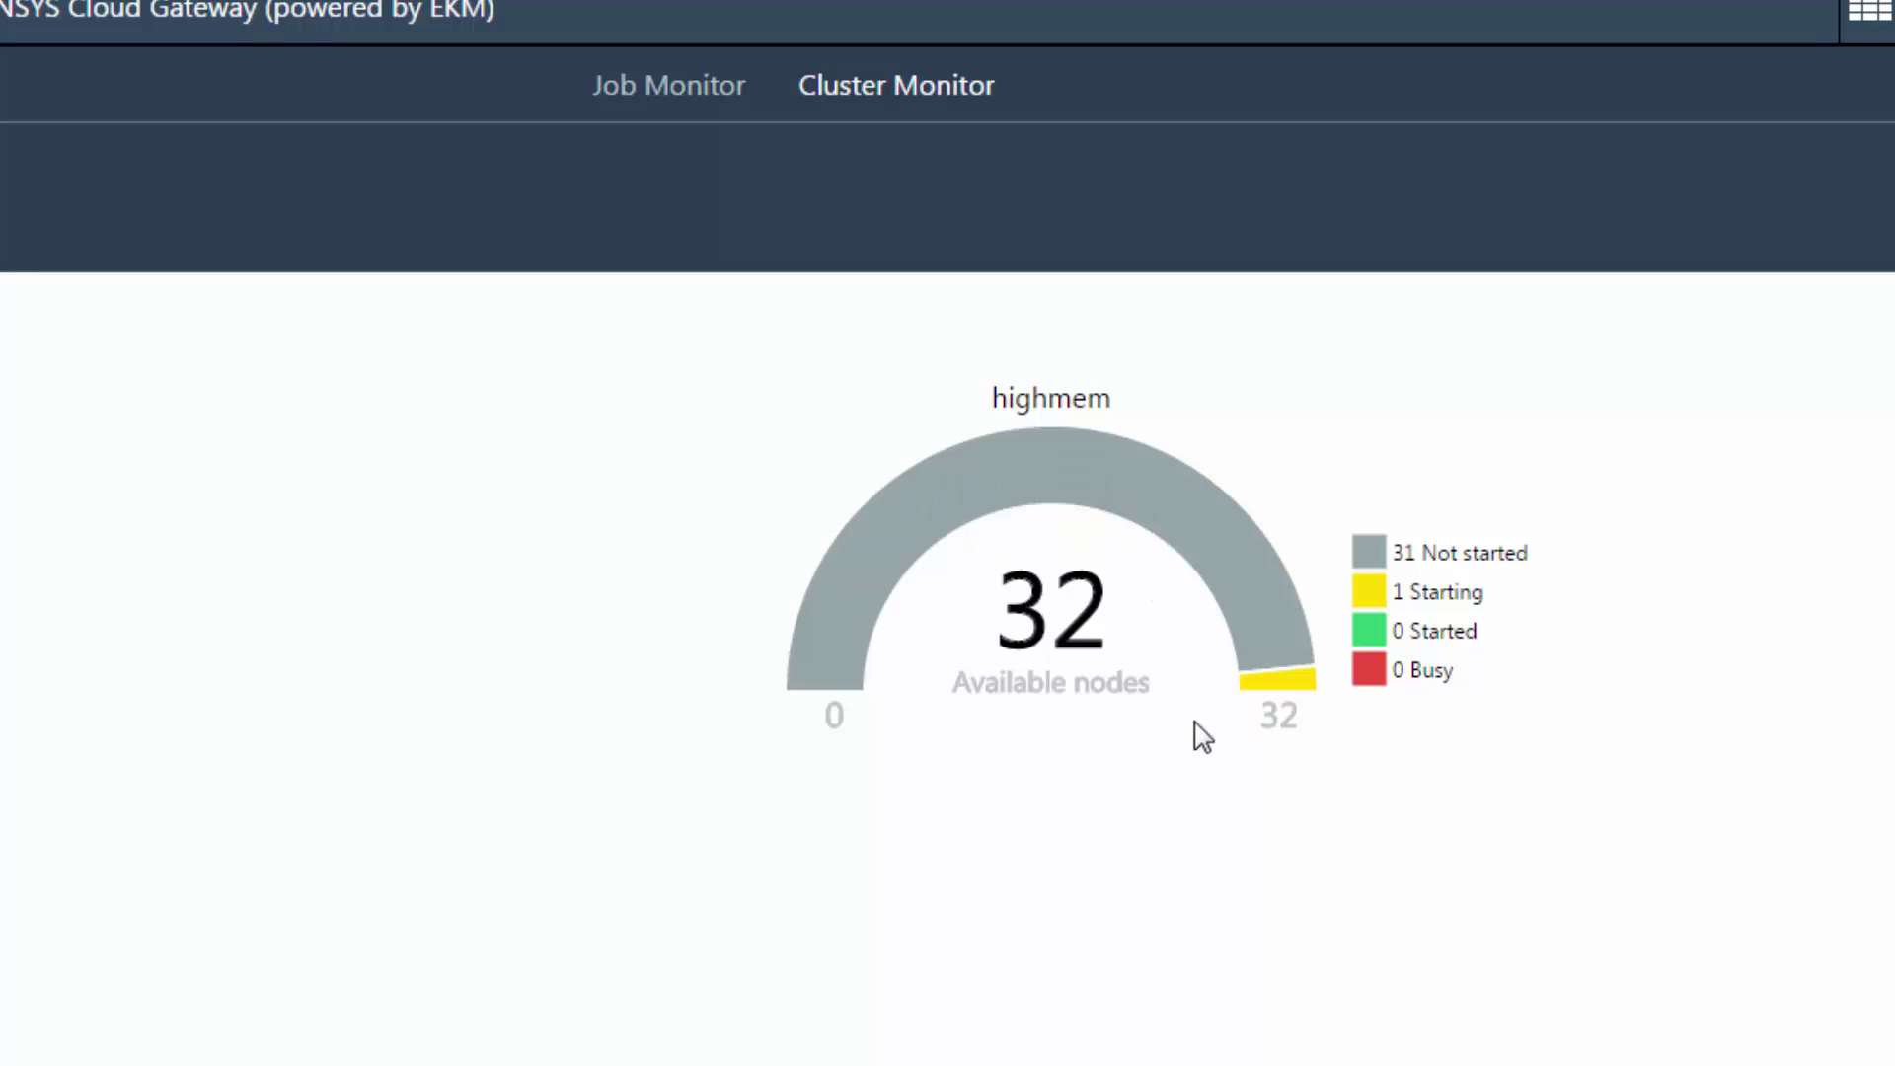
pyautogui.moveTo(1275, 681)
pyautogui.moveTo(1283, 691)
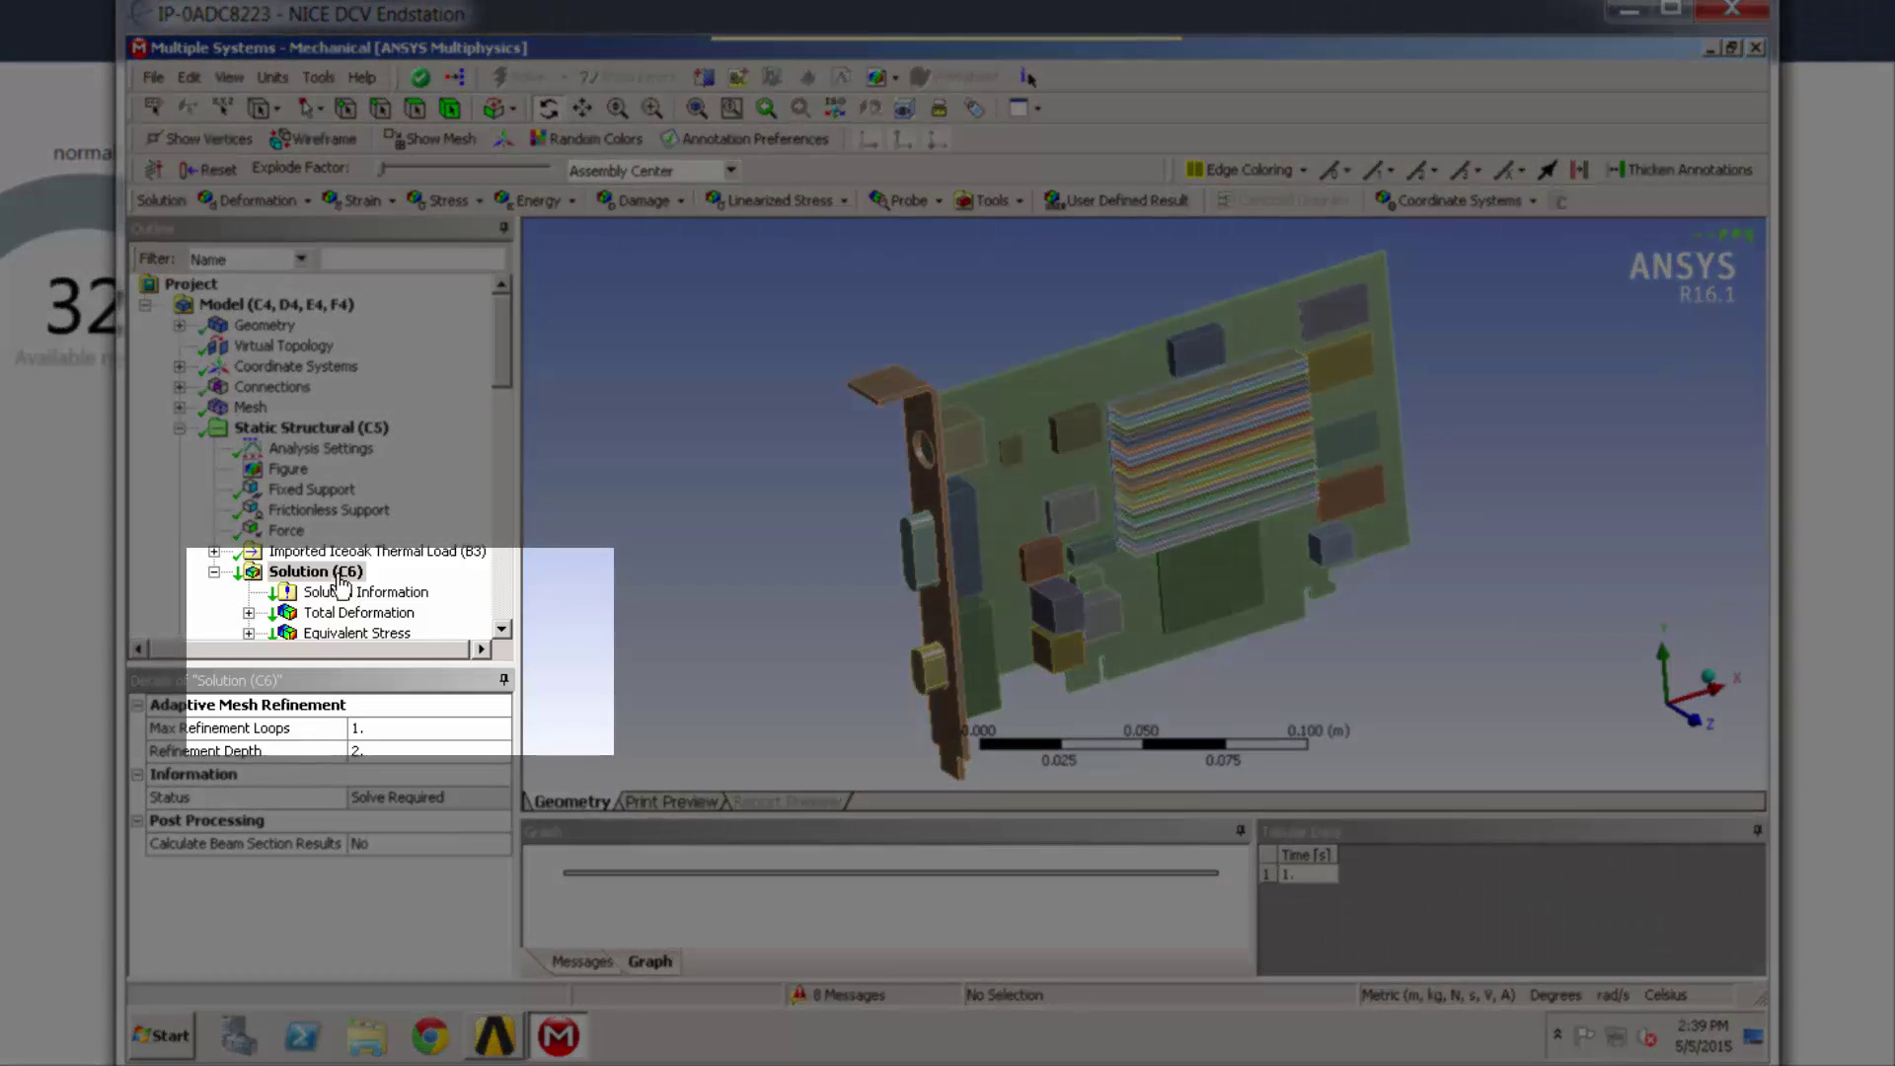
# Step: Retrieve the cluster results for Solution (C6) in Mechanical and show the graph area
pyautogui.rightClick(340, 584)
pyautogui.click(375, 588)
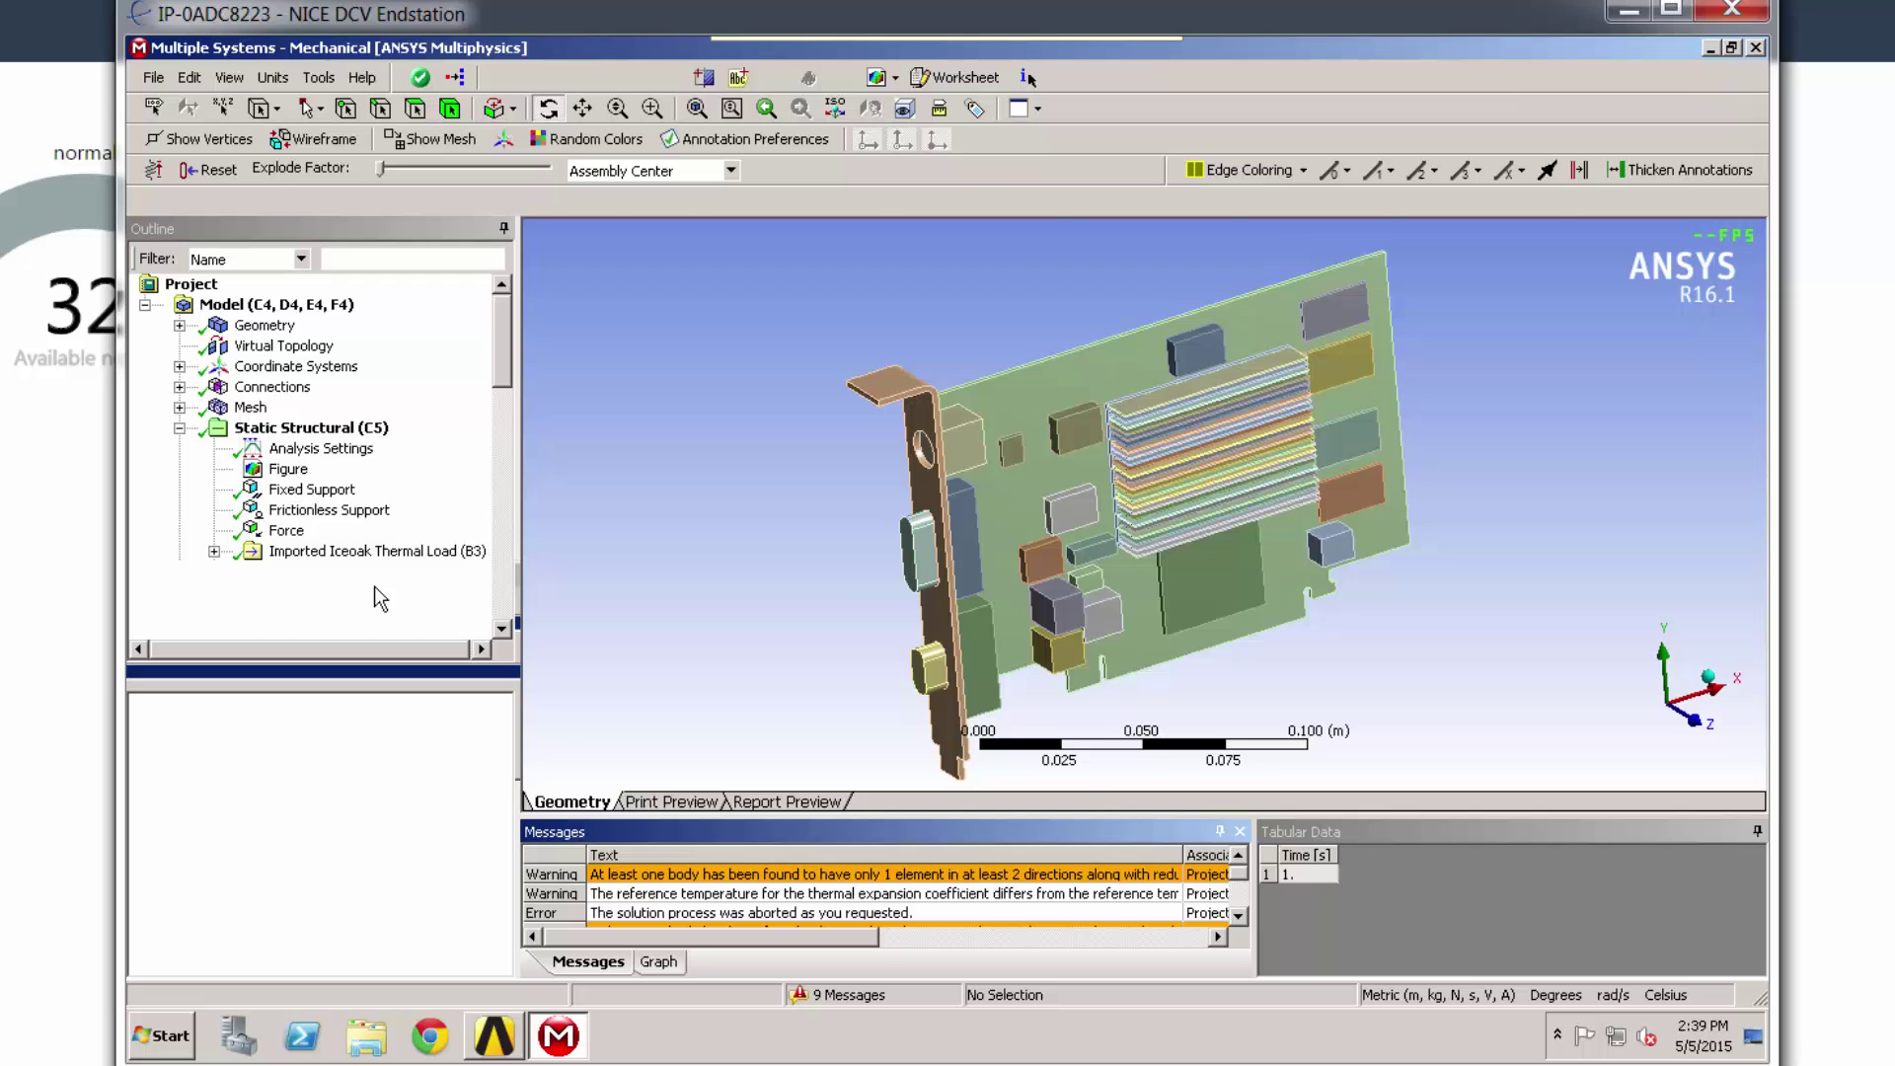
pyautogui.click(652, 963)
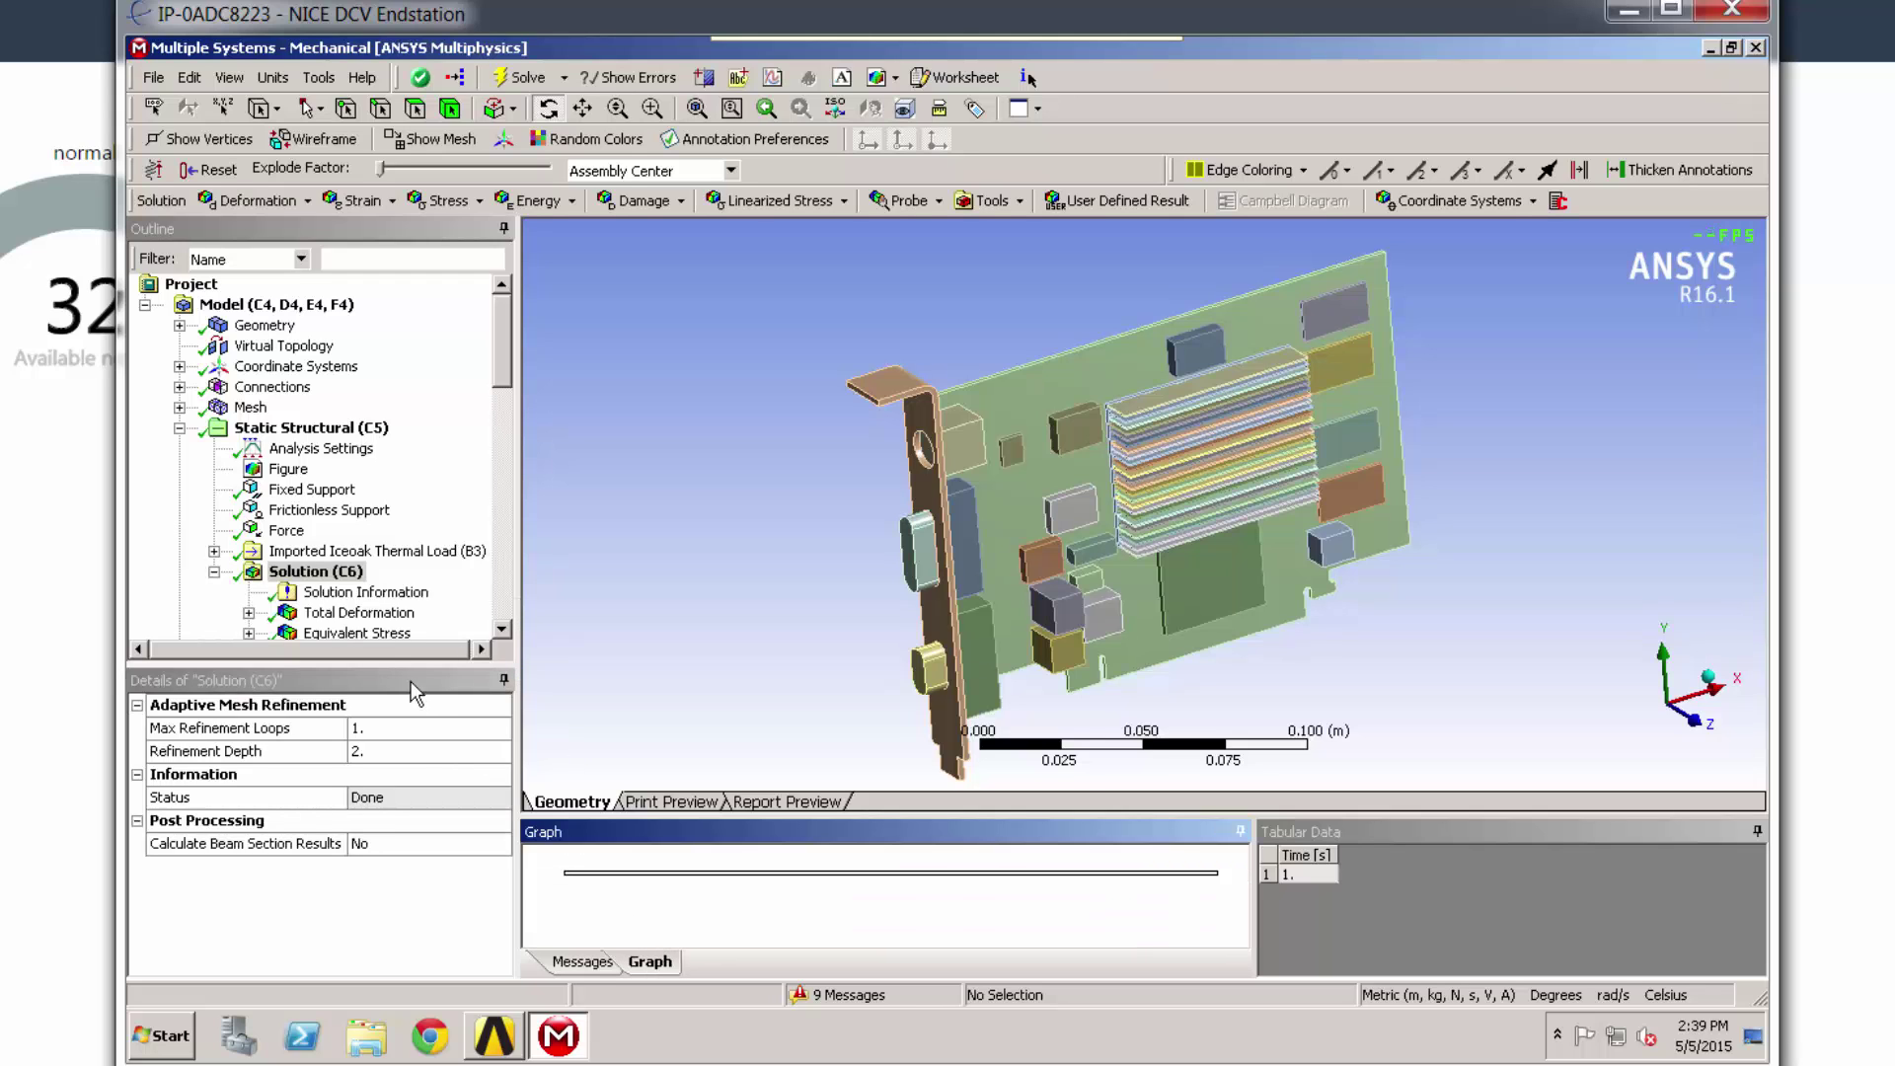
# Step: Display the Total Deformation result, play its animation while viewing the board from another angle, and stop it
pyautogui.click(358, 614)
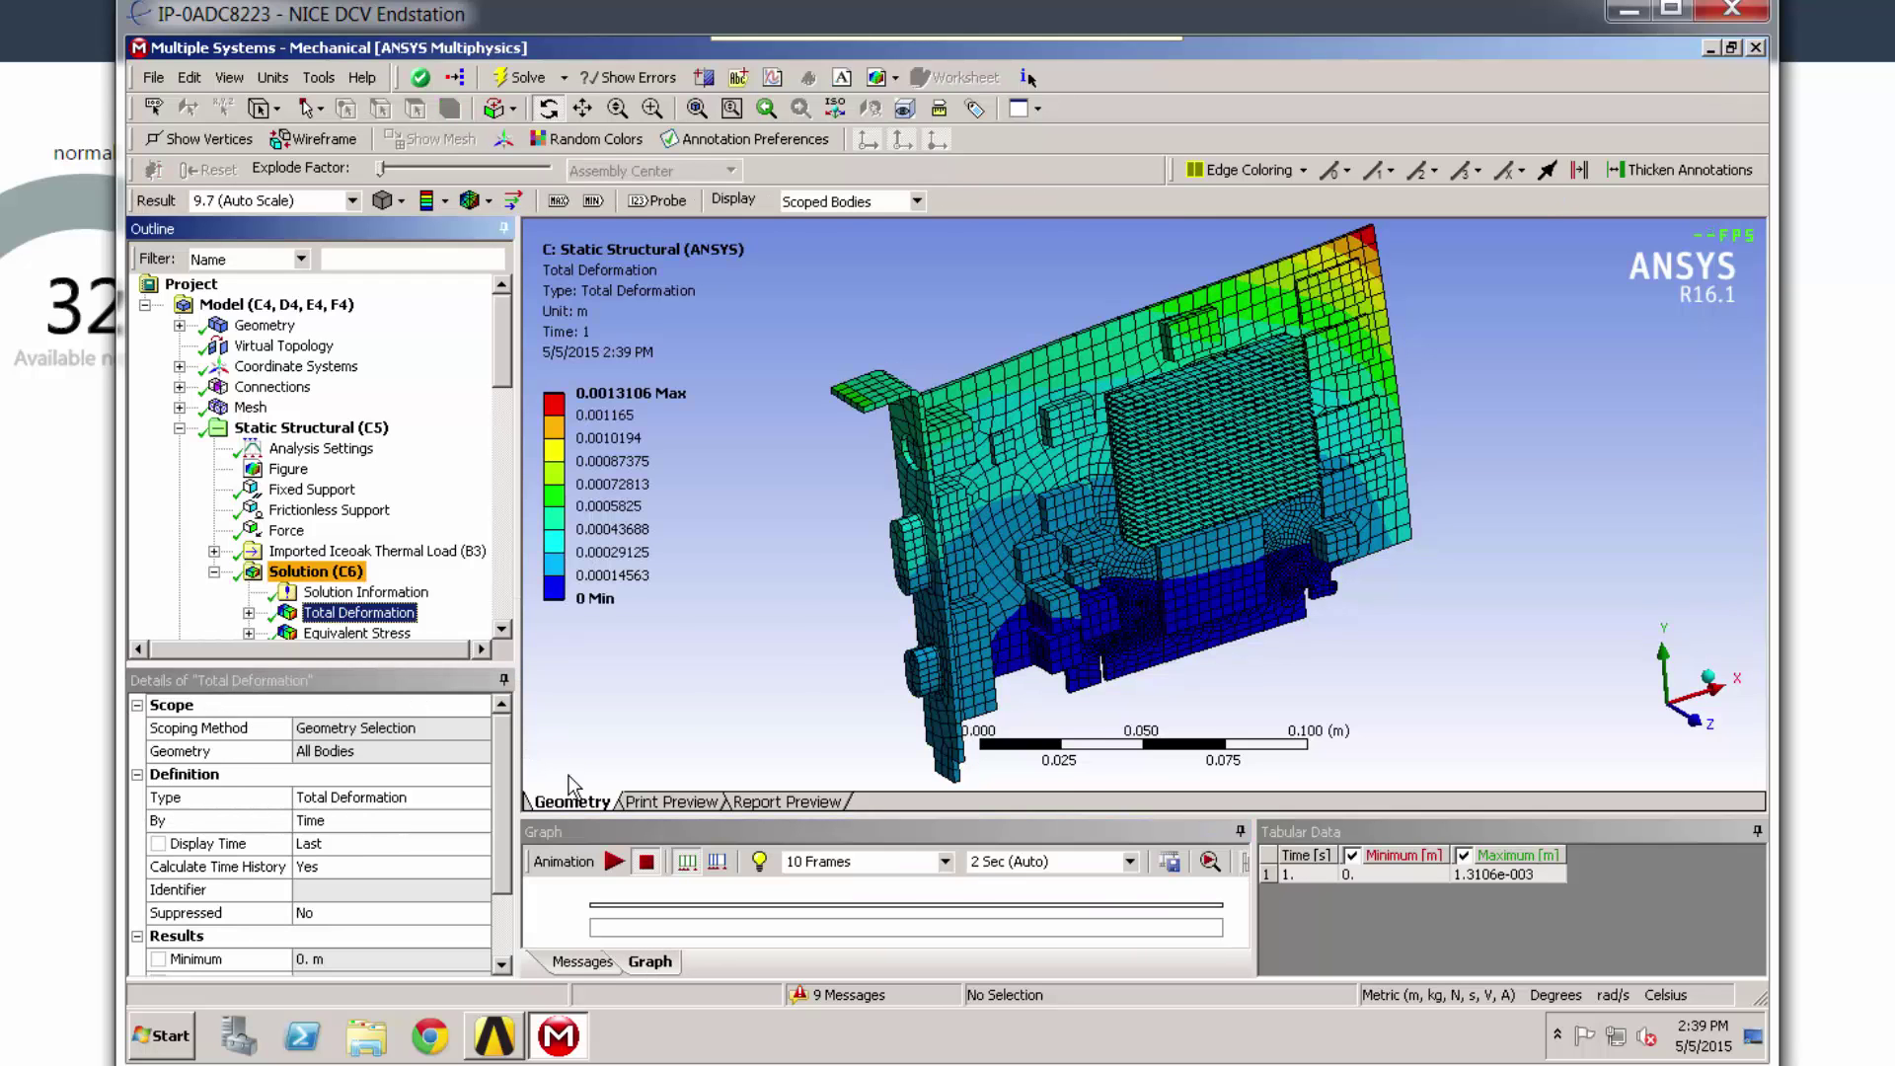
pyautogui.click(614, 862)
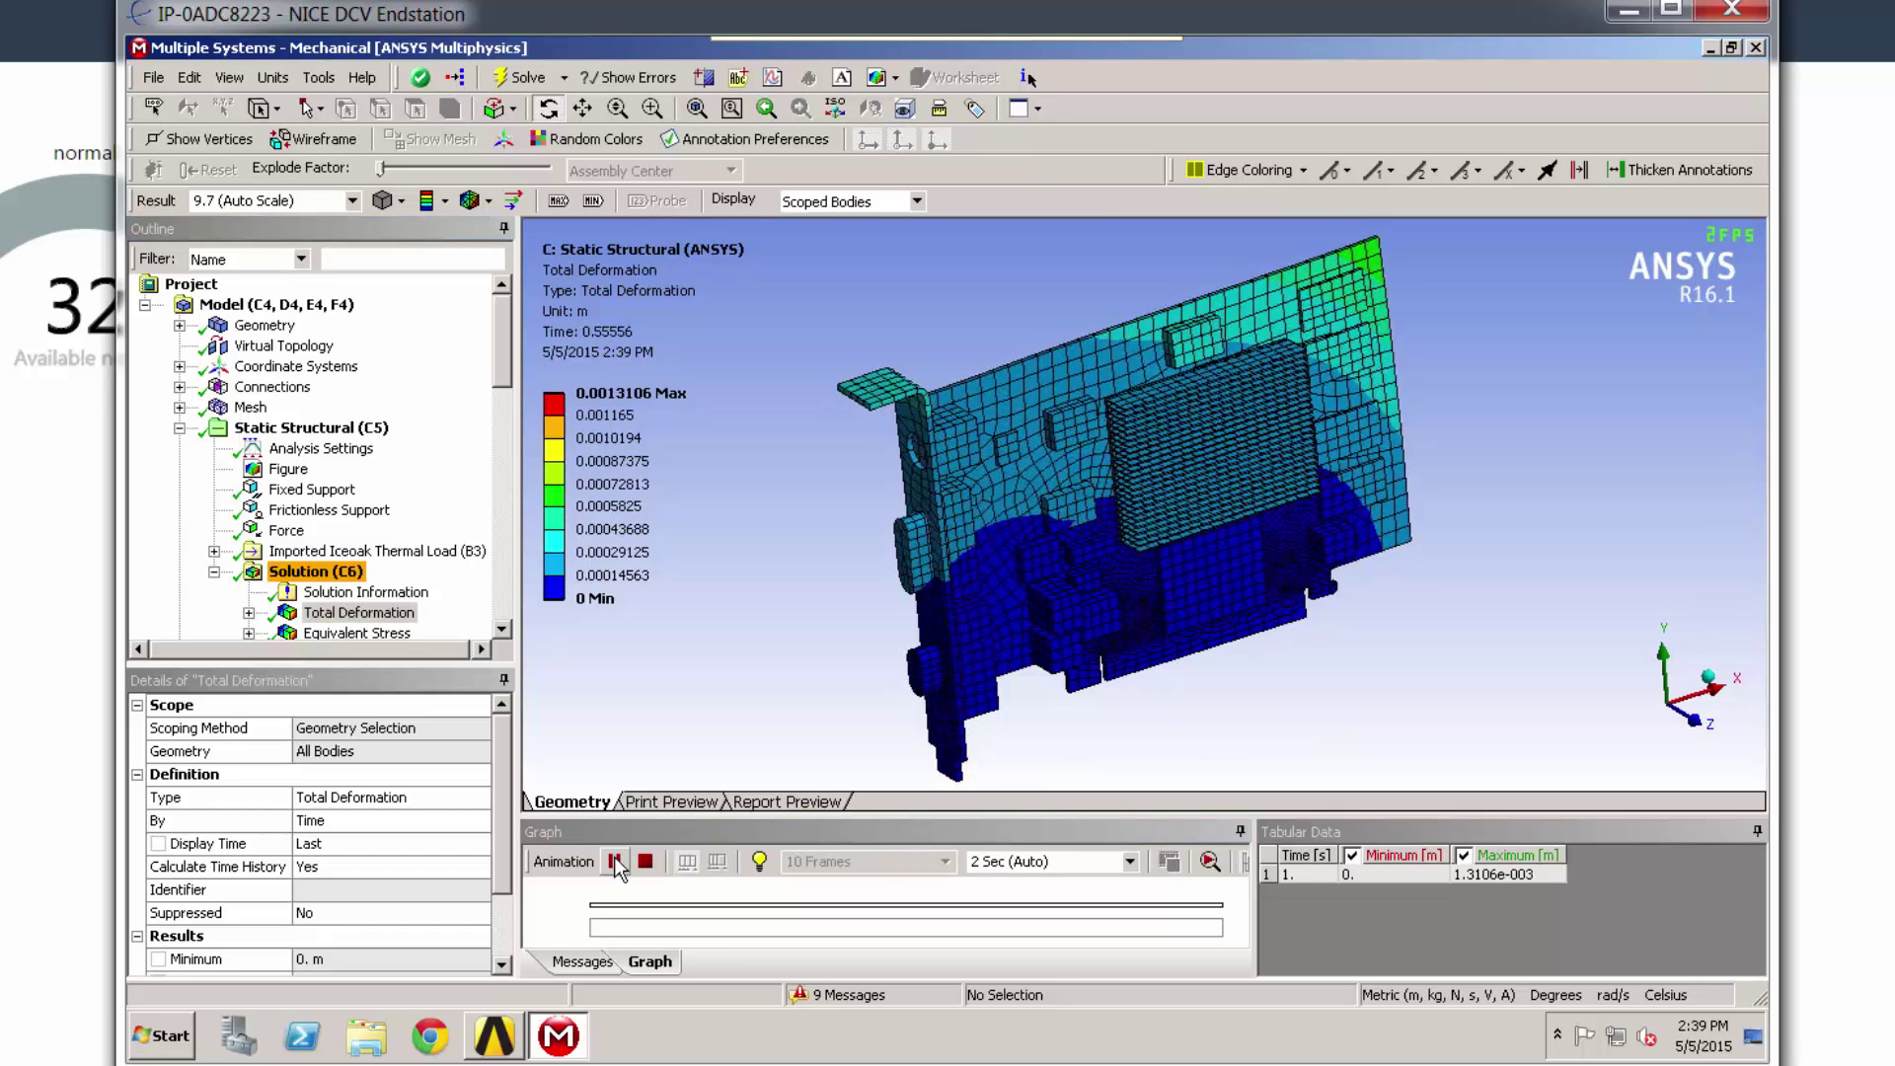
pyautogui.moveTo(1133, 494)
pyautogui.mouseDown()
pyautogui.moveTo(1260, 490)
pyautogui.moveTo(1098, 486)
pyautogui.mouseUp()
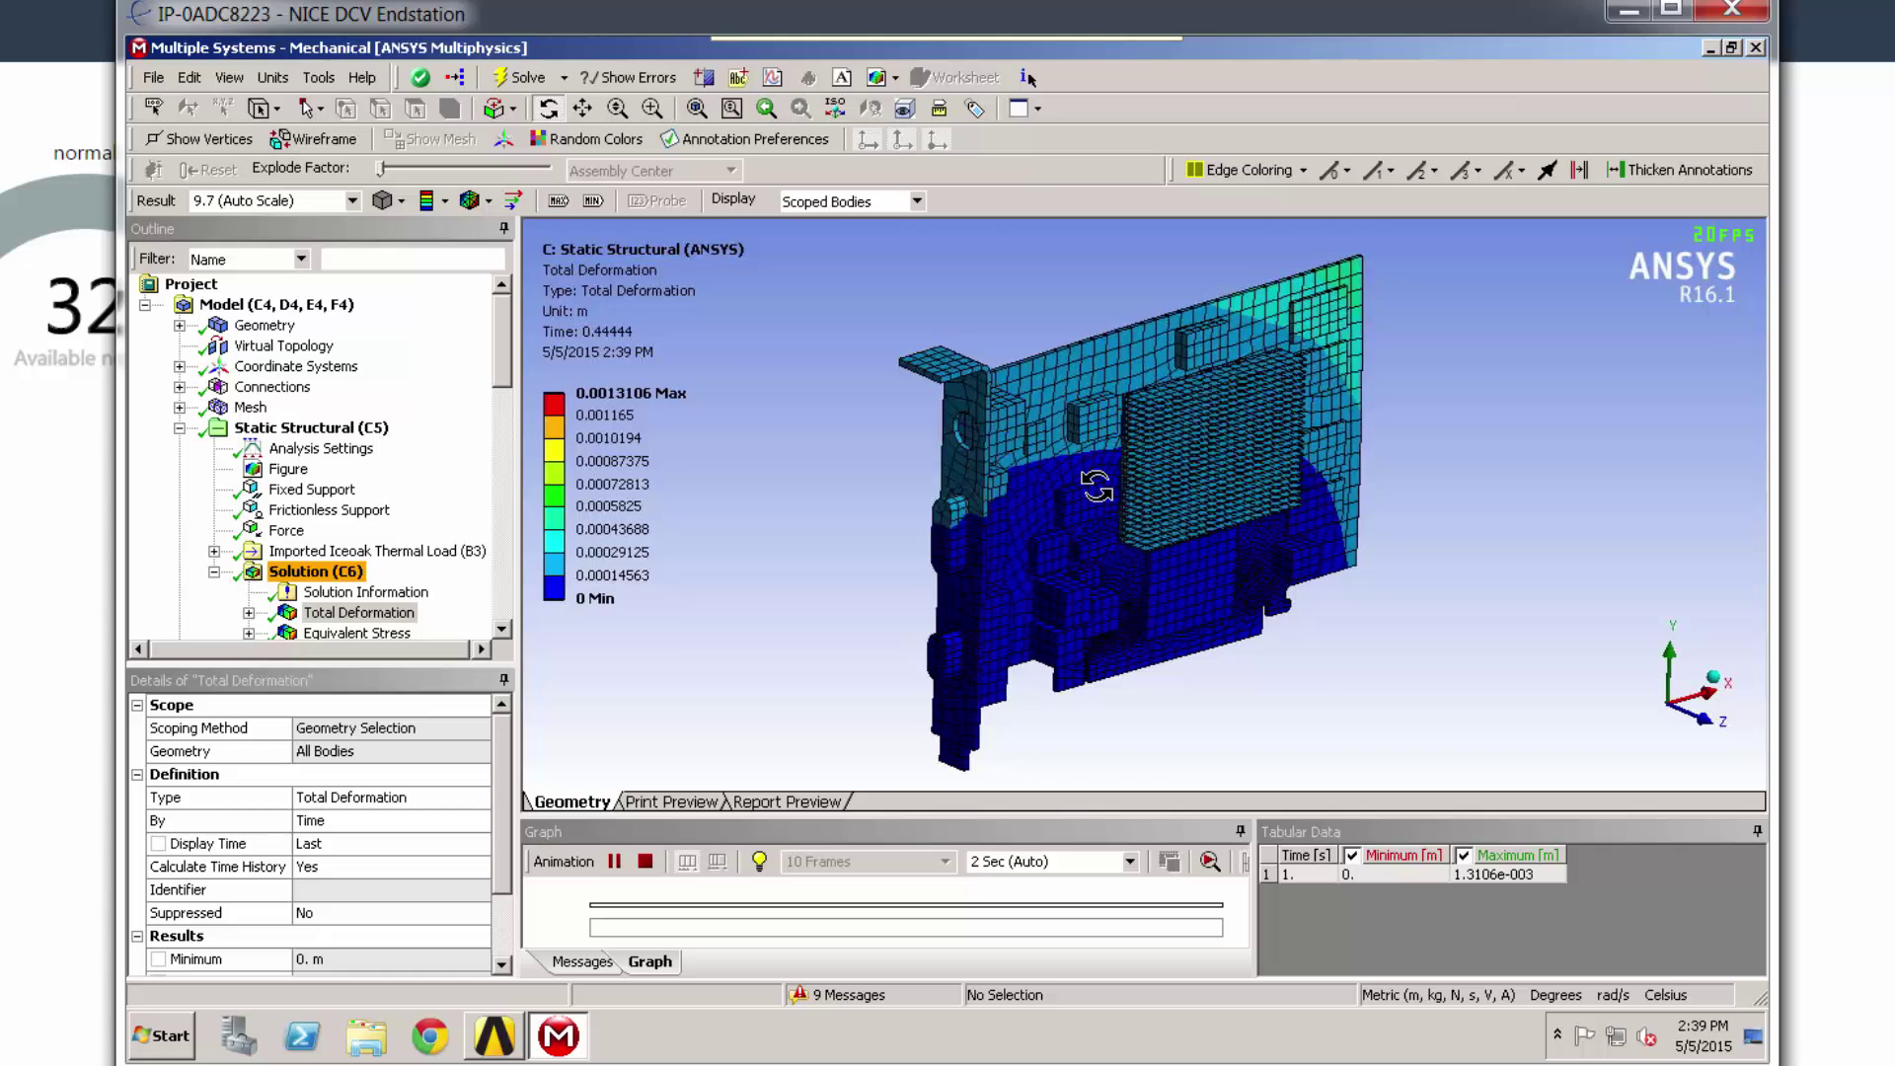
pyautogui.click(646, 864)
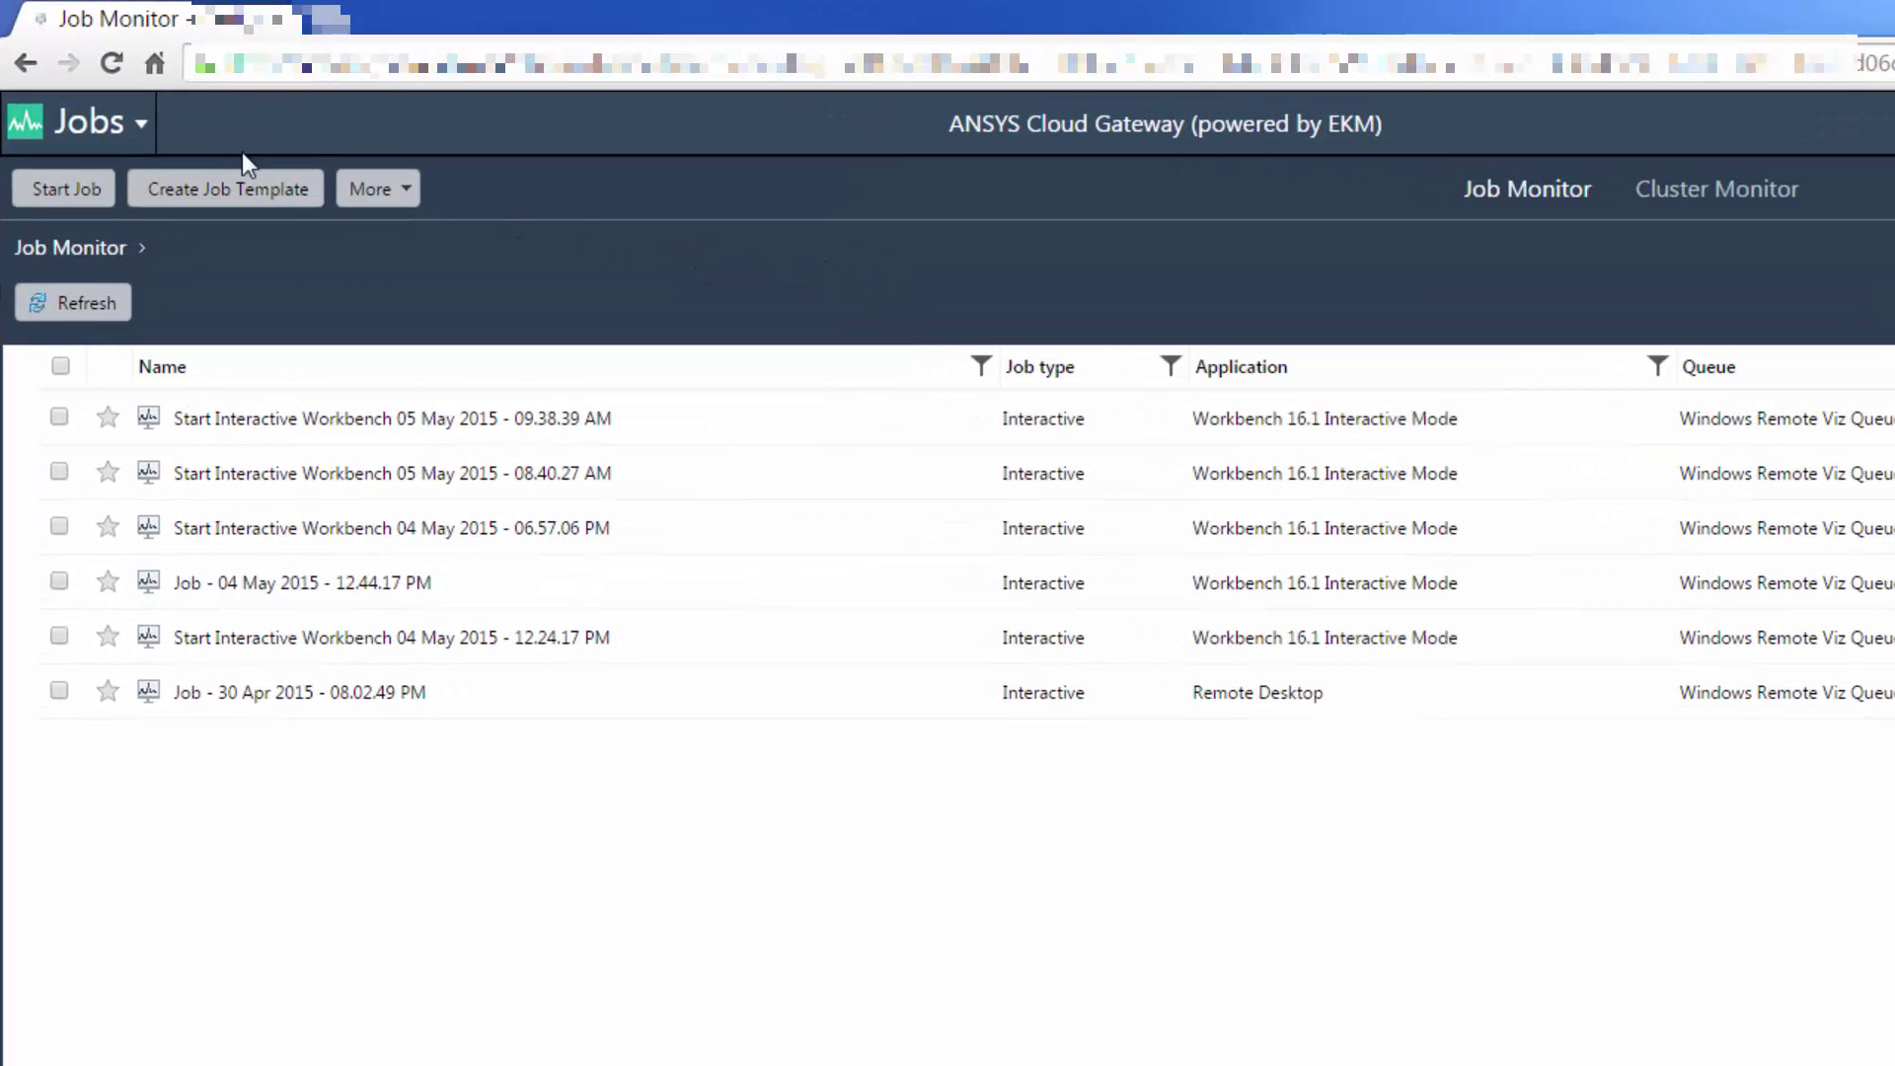
# Step: Go to the data area in ANSYS Cloud Gateway and open the Fluent folder within the shared InputFiles
pyautogui.click(143, 131)
pyautogui.click(83, 239)
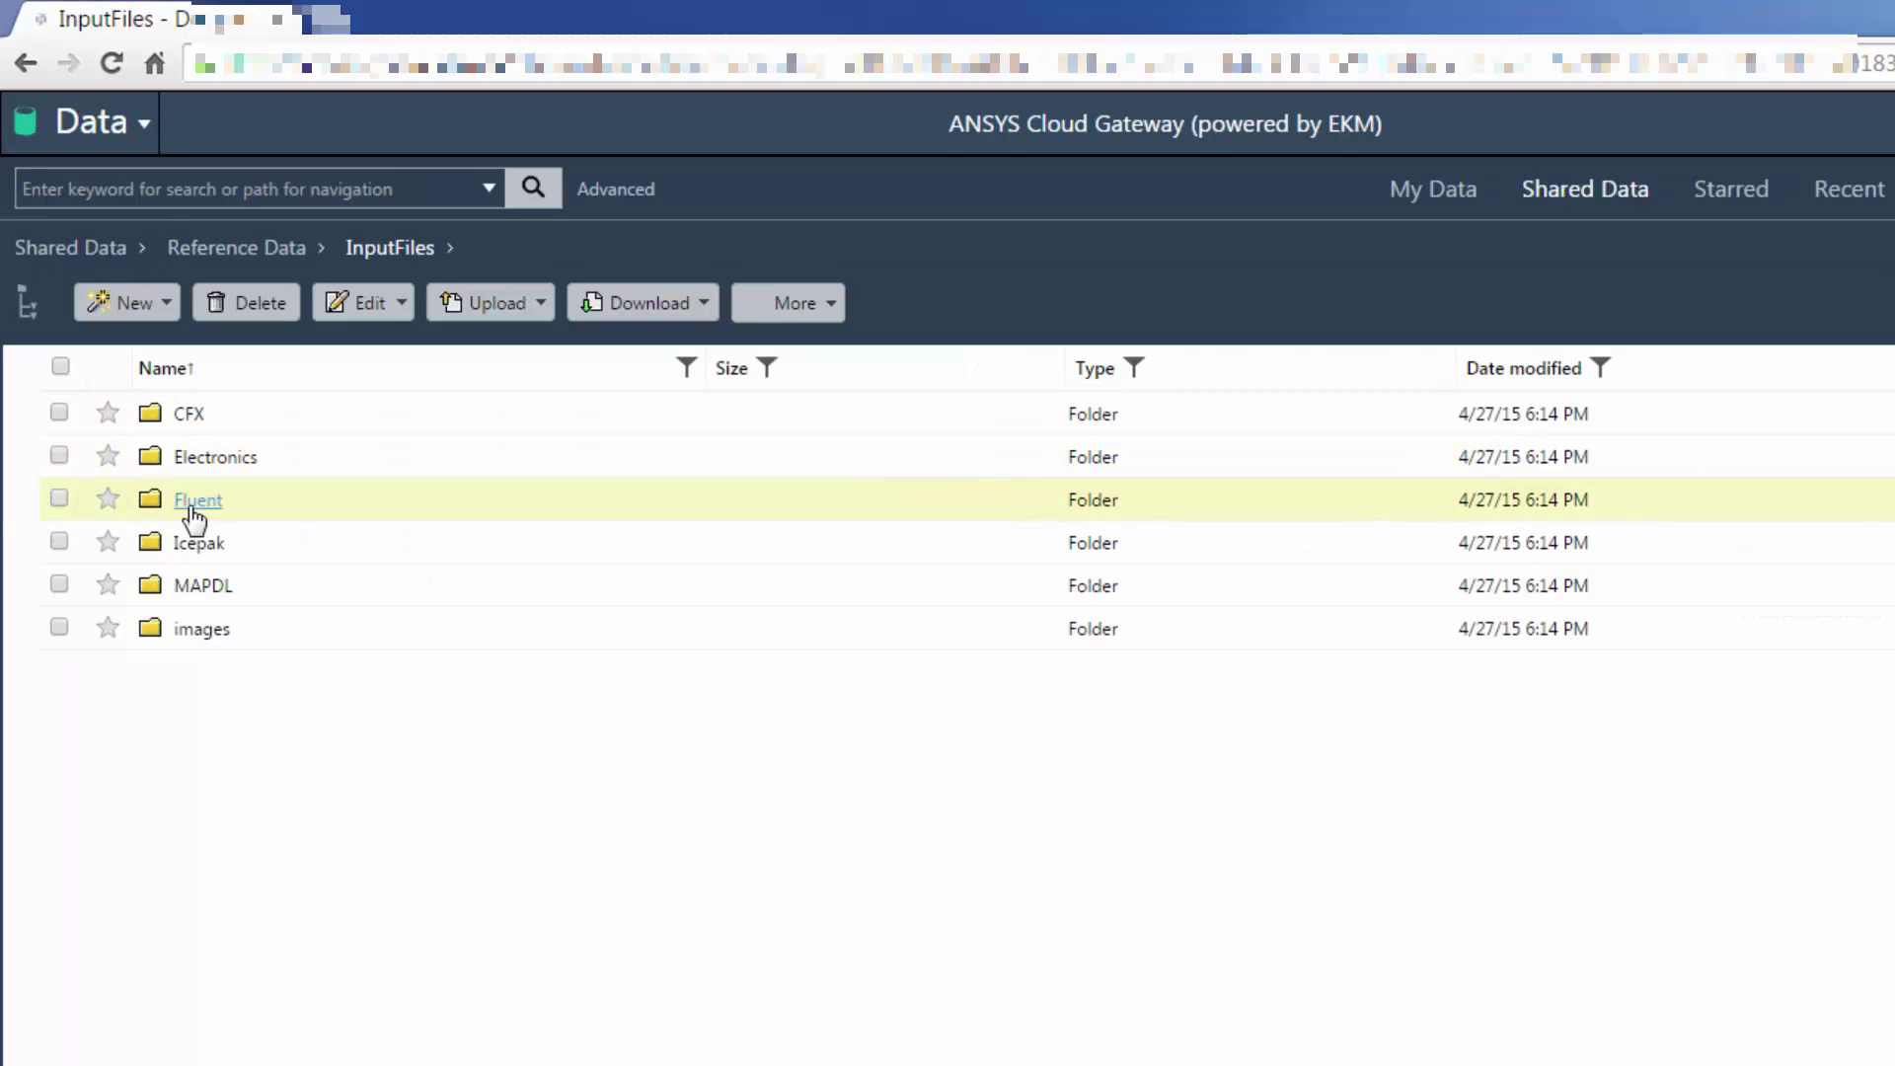
pyautogui.click(193, 503)
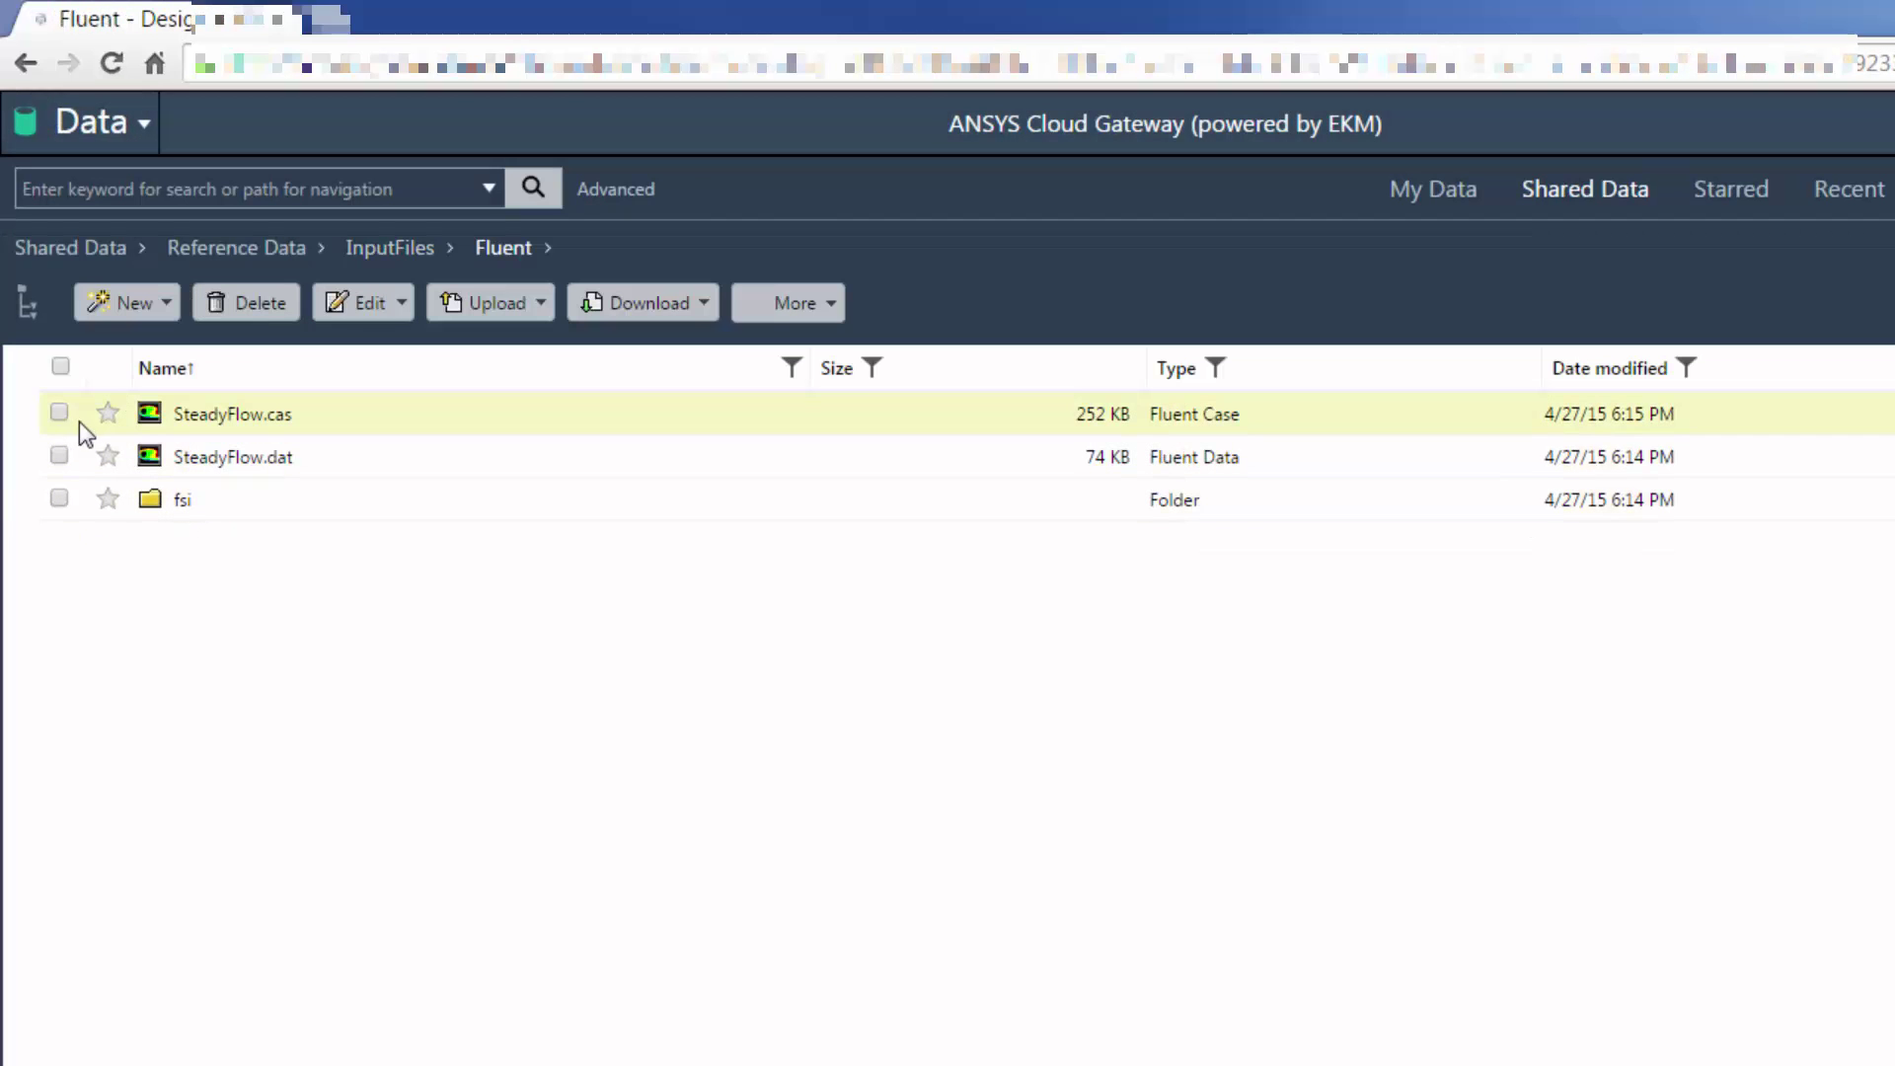
# Step: Start a batch job from the SteadyFlow.cas and SteadyFlow.dat files
pyautogui.click(60, 412)
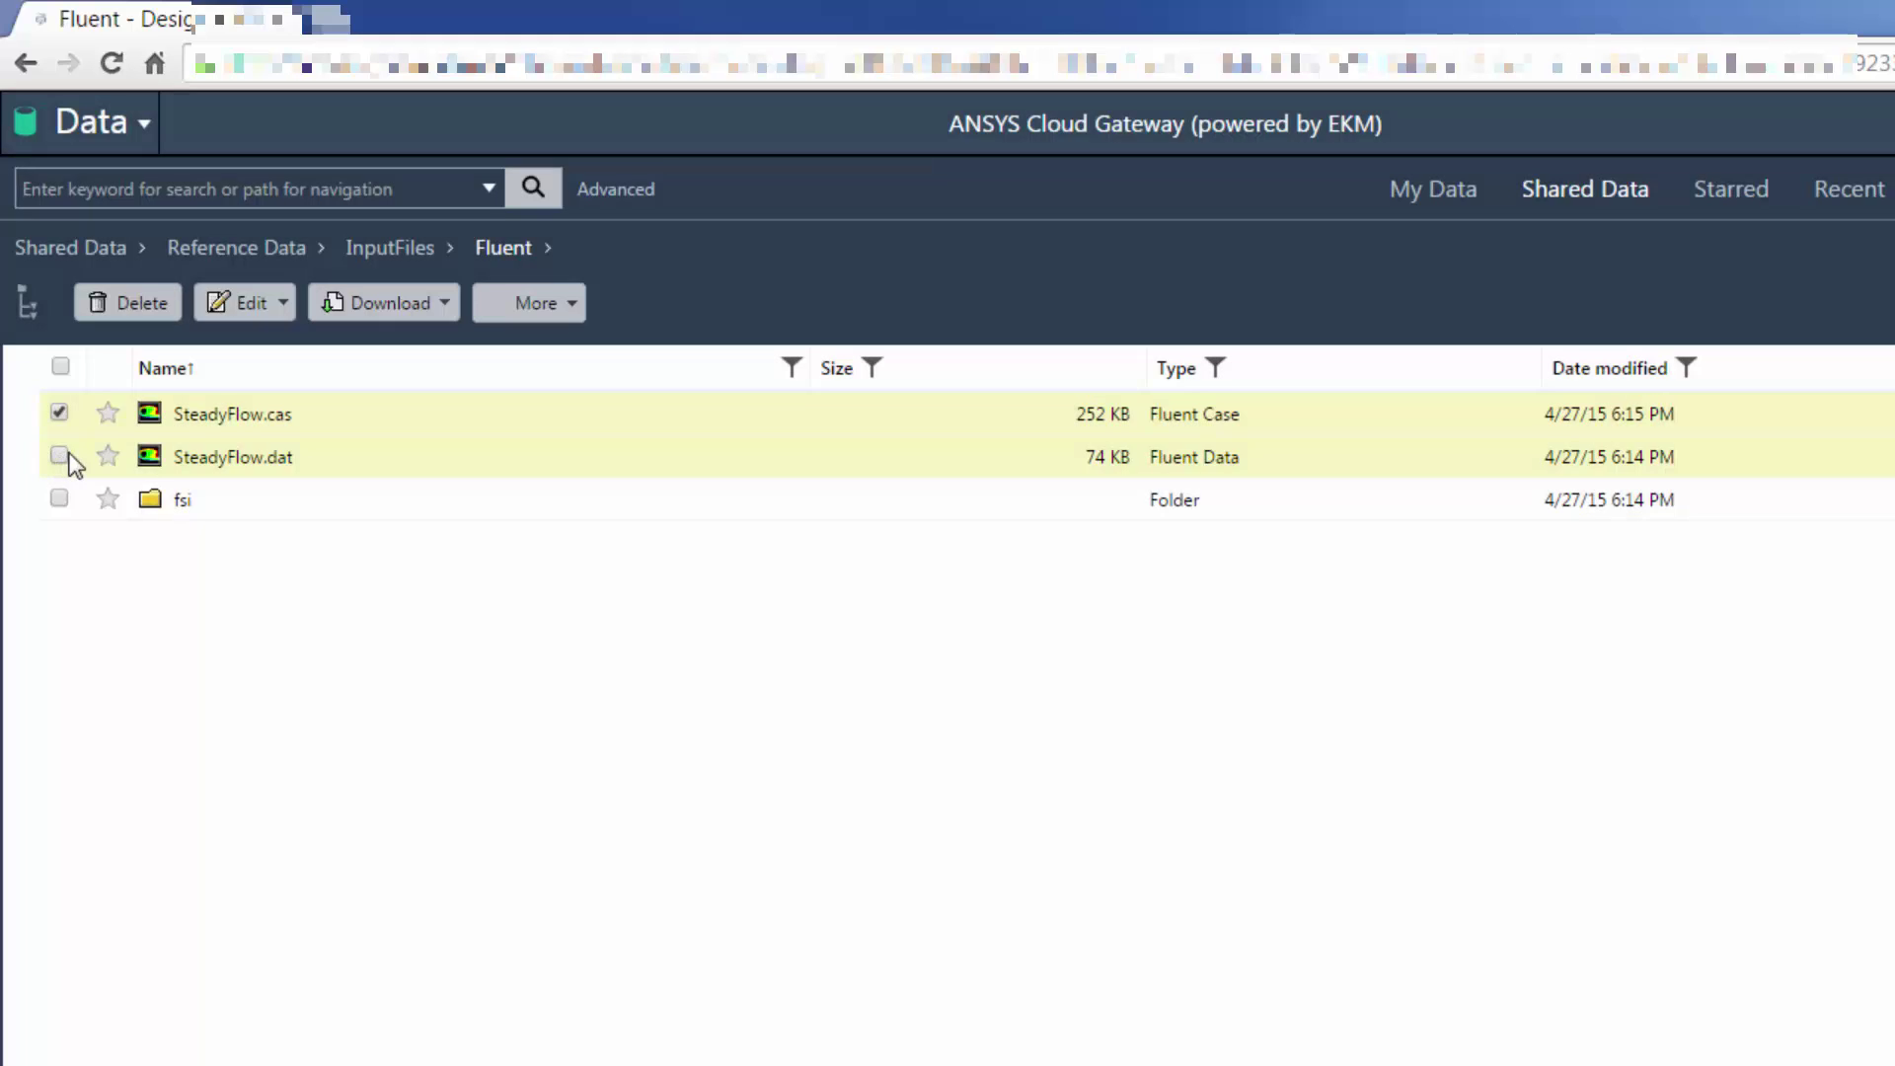
pyautogui.click(59, 456)
pyautogui.click(562, 306)
pyautogui.moveTo(549, 347)
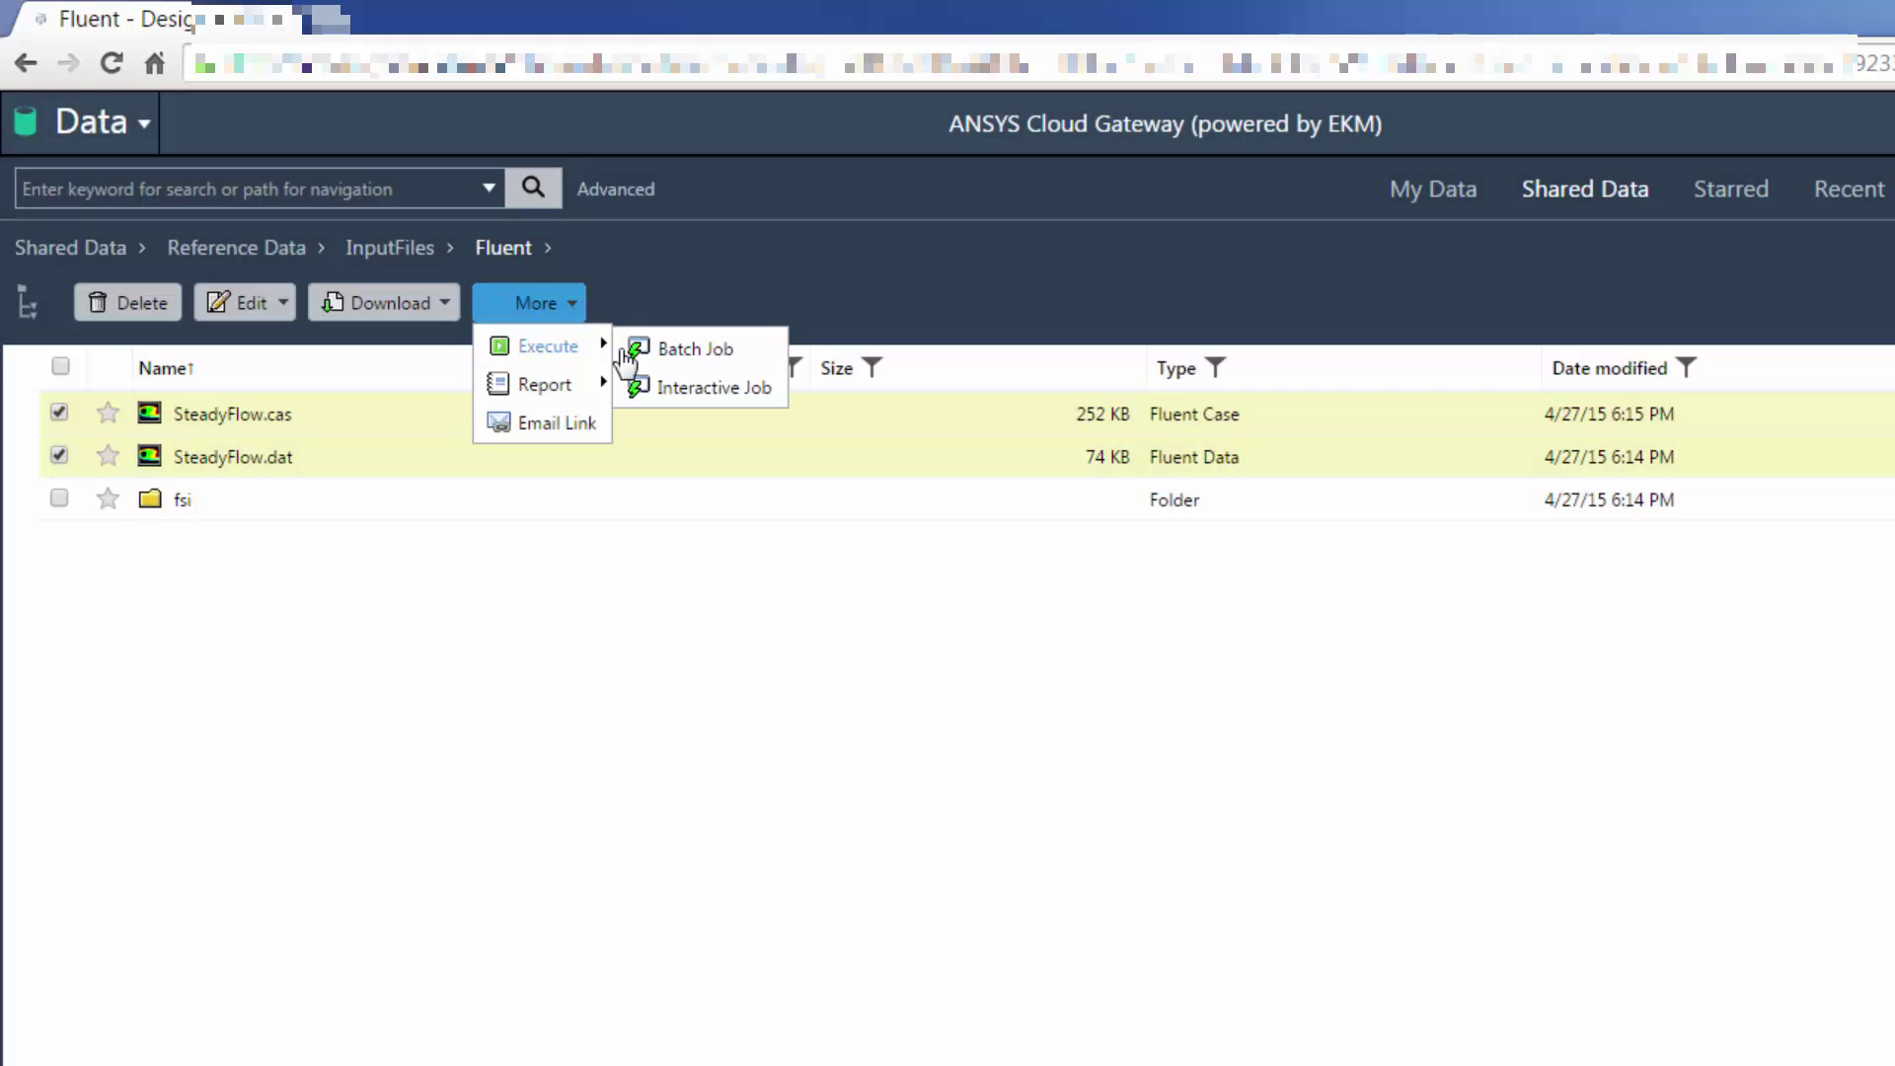
pyautogui.click(659, 350)
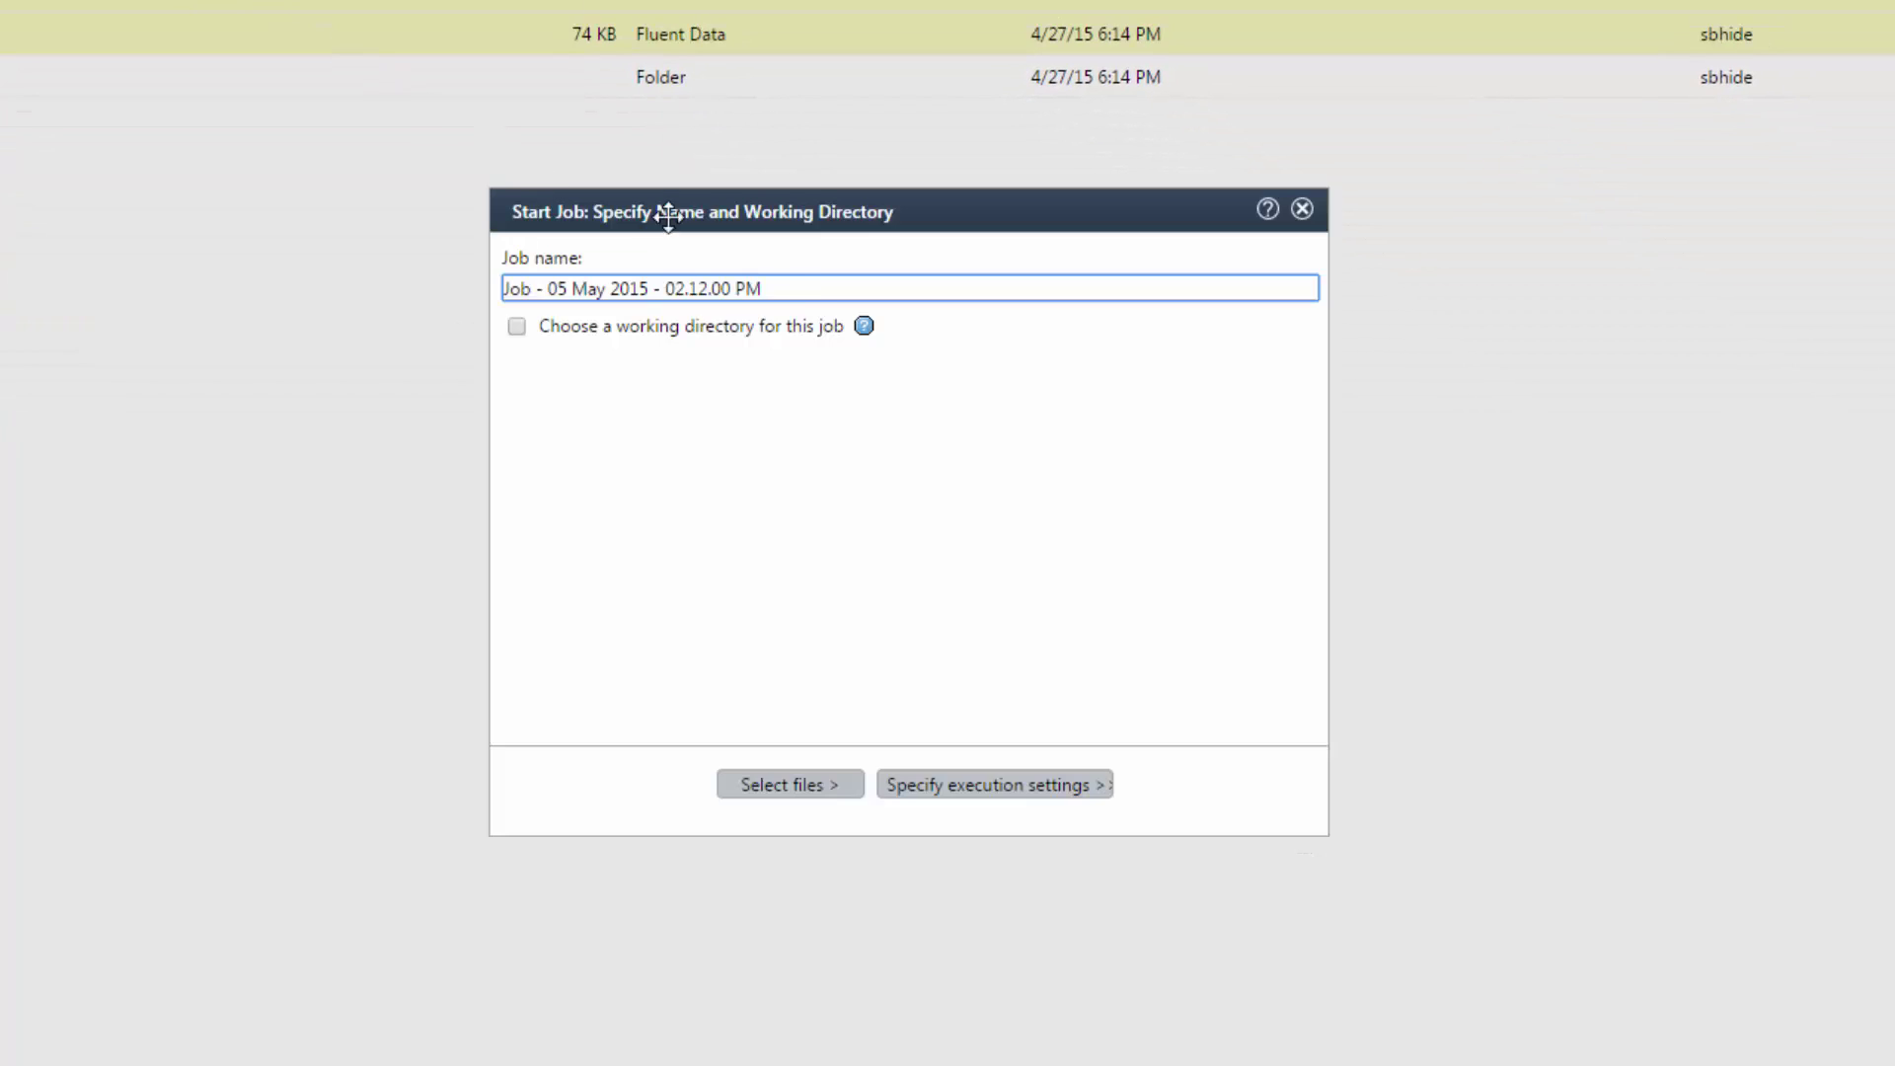
# Step: Keep the default job name and apply the Start Fluent Job template in the execution settings
pyautogui.click(945, 780)
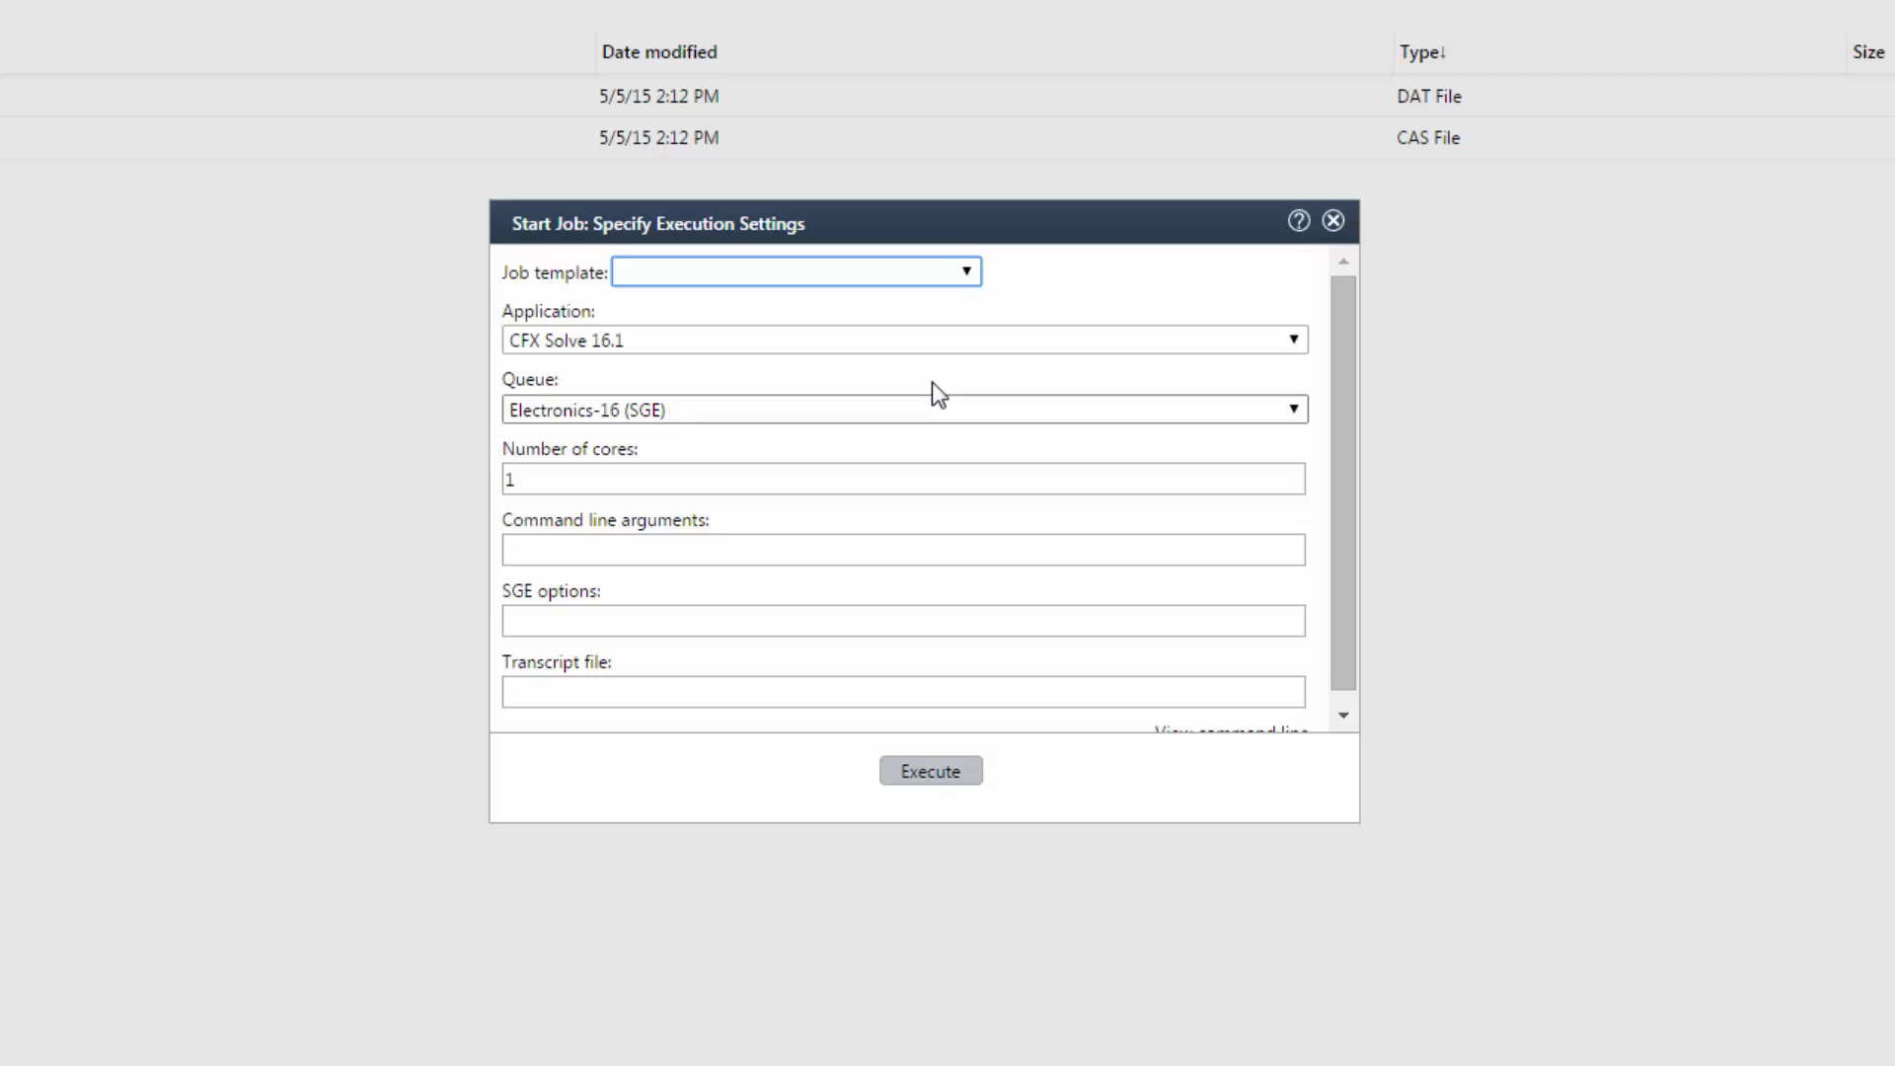
pyautogui.click(972, 282)
pyautogui.click(713, 351)
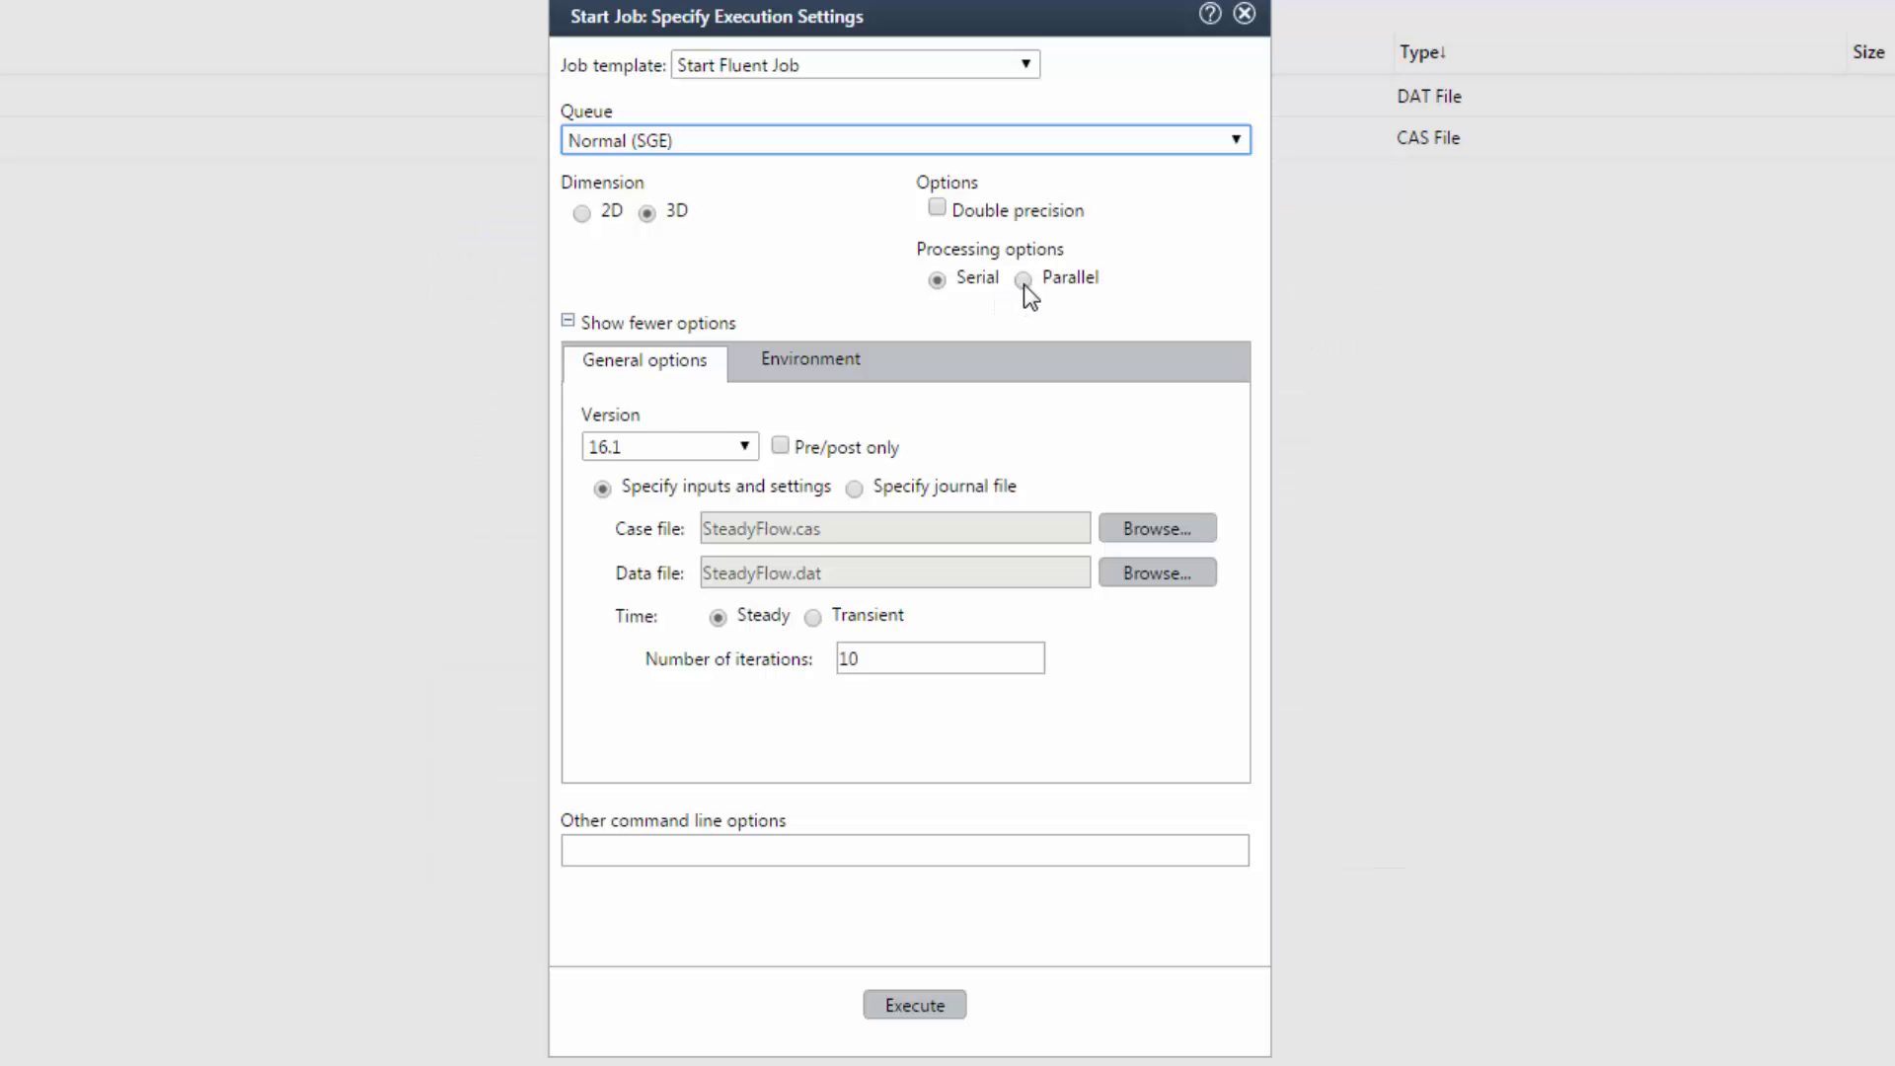
# Step: Set the Fluent job to parallel processing with 32 processes and 1000 iterations, and submit it for execution
pyautogui.click(1024, 280)
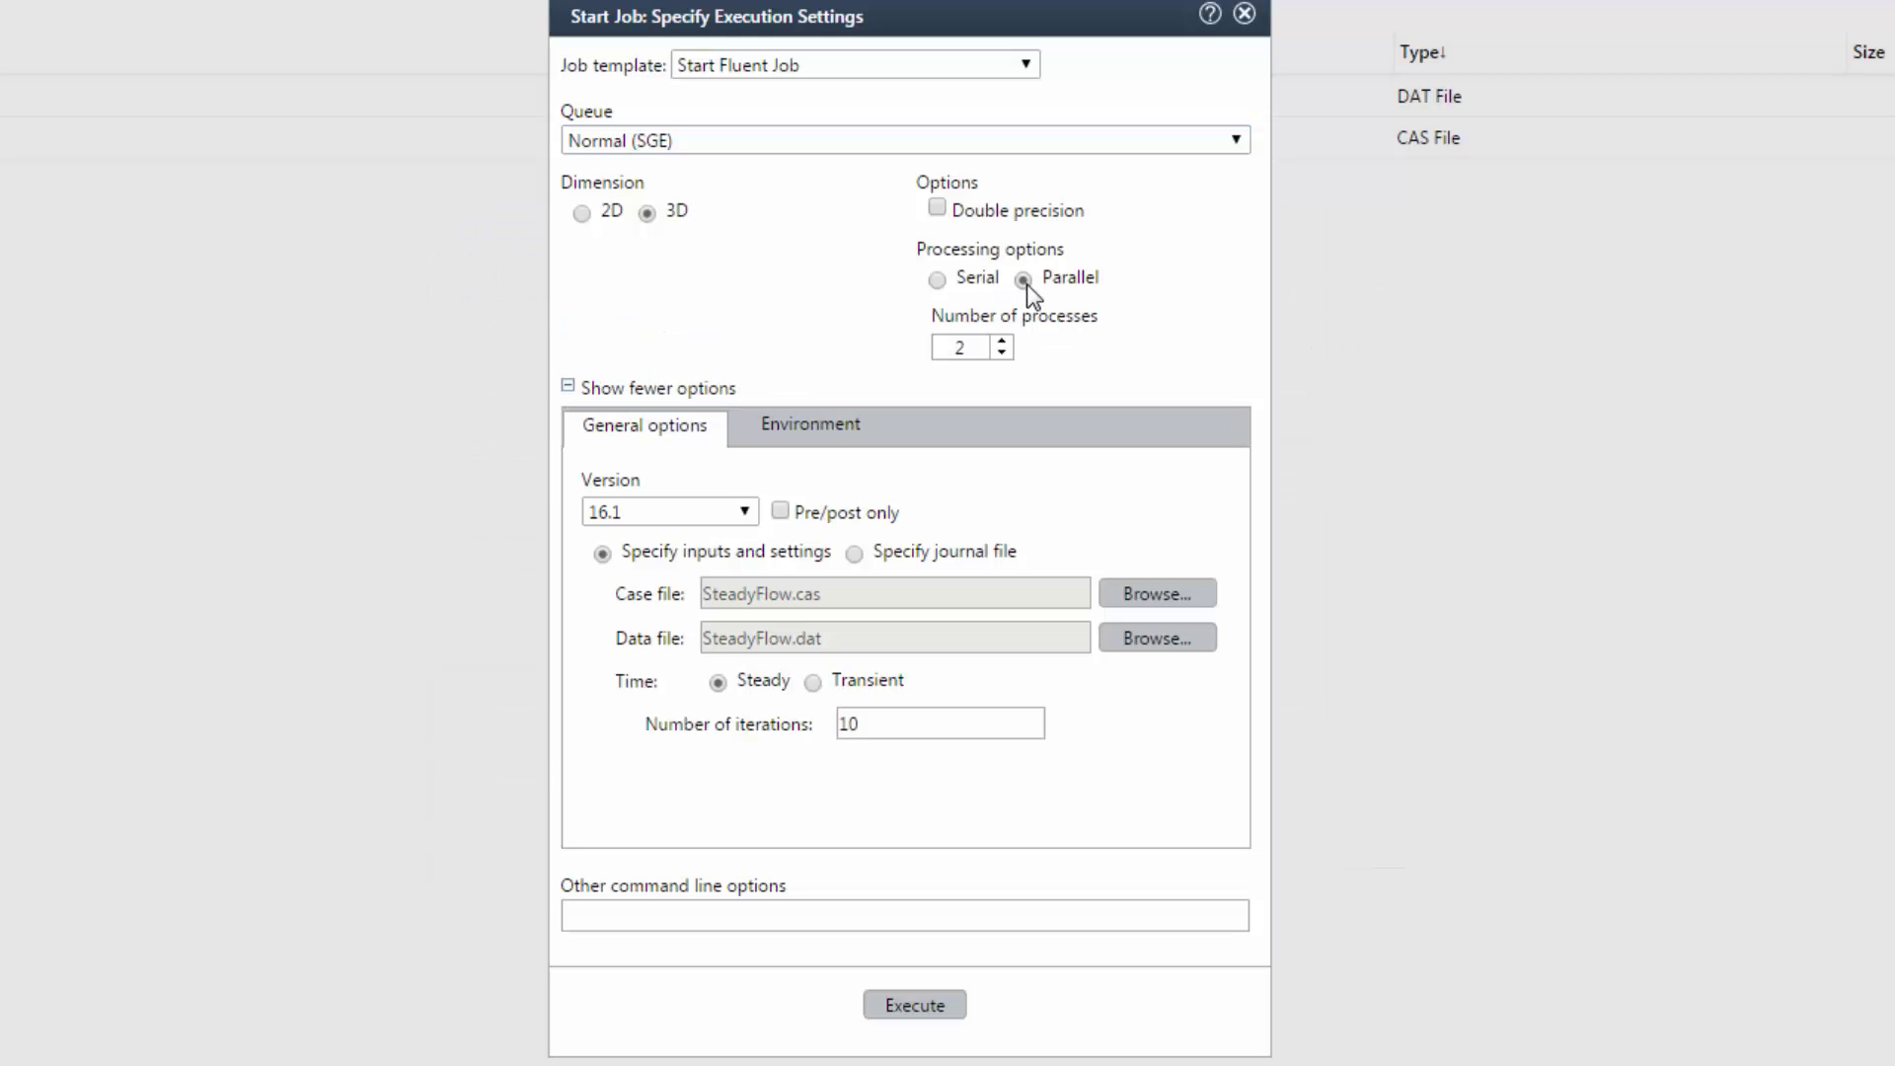
pyautogui.click(957, 343)
pyautogui.click(892, 728)
pyautogui.write('0')
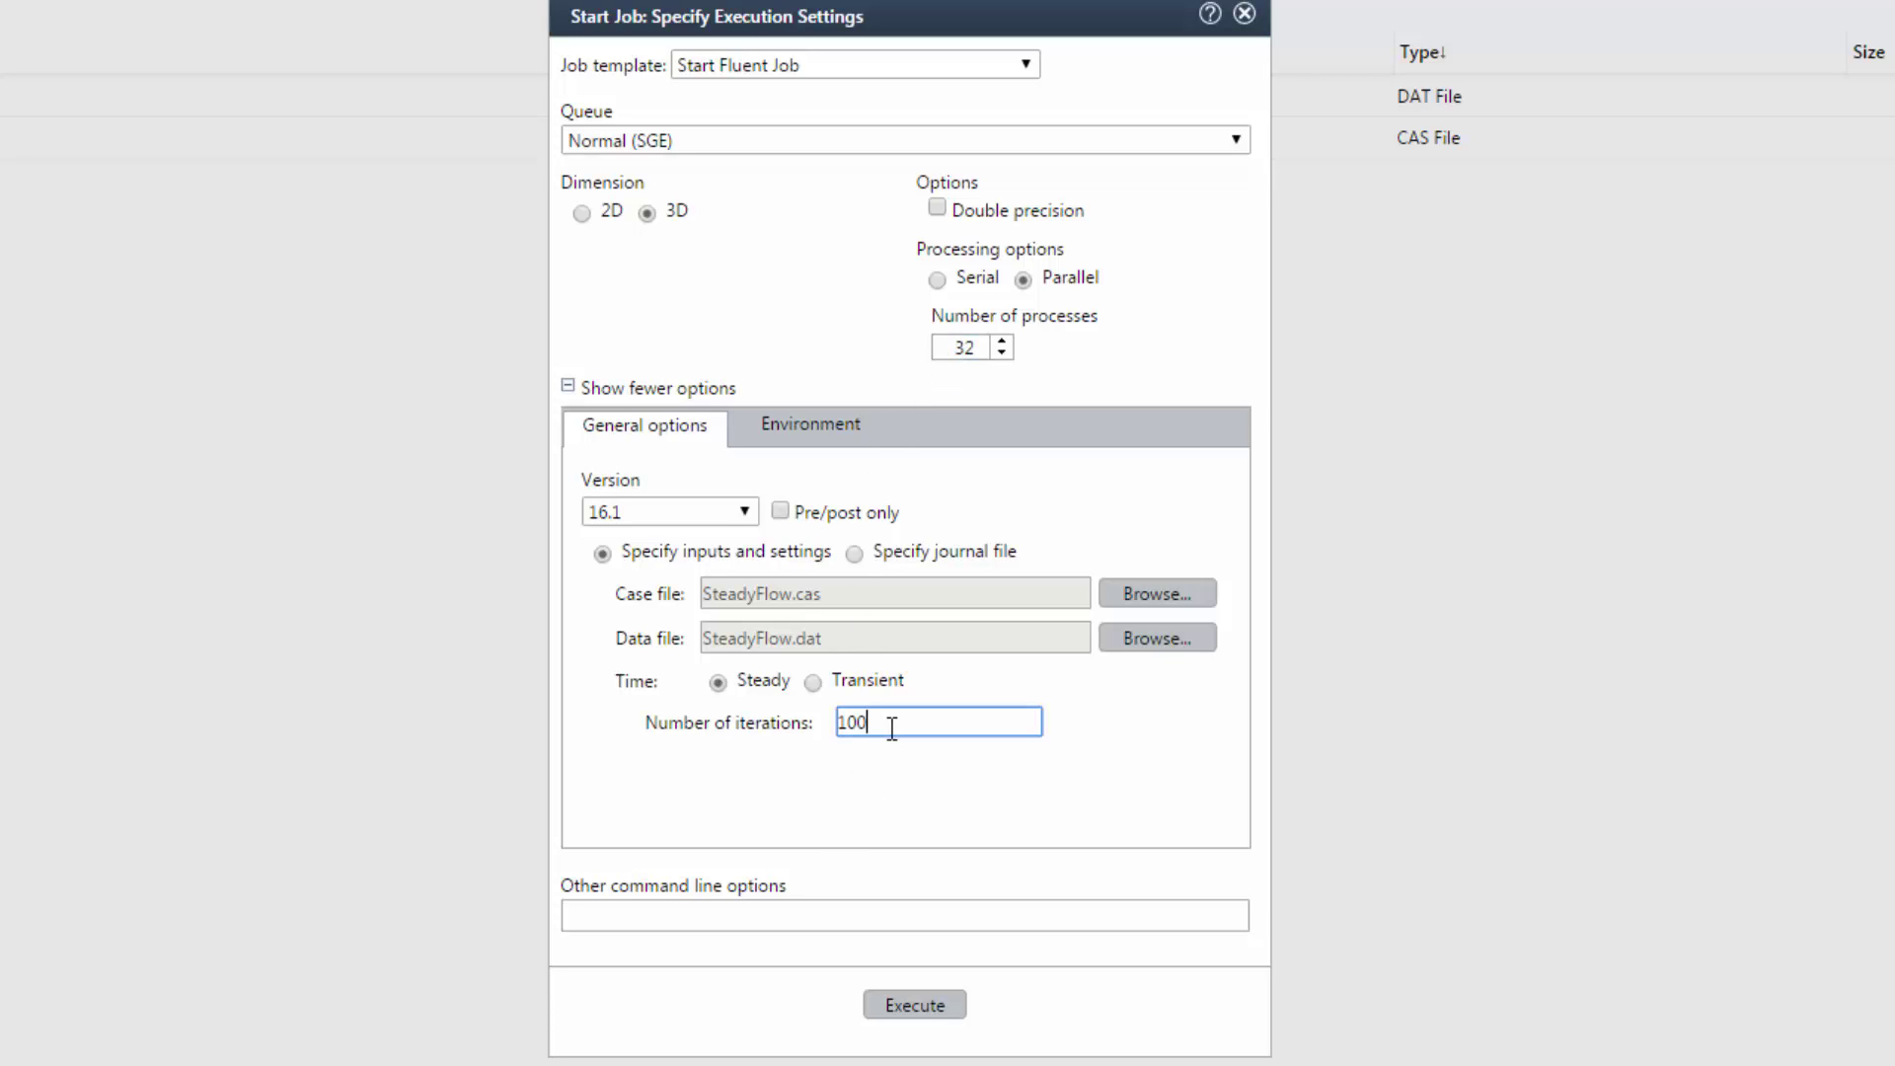
pyautogui.write('0')
pyautogui.click(910, 1005)
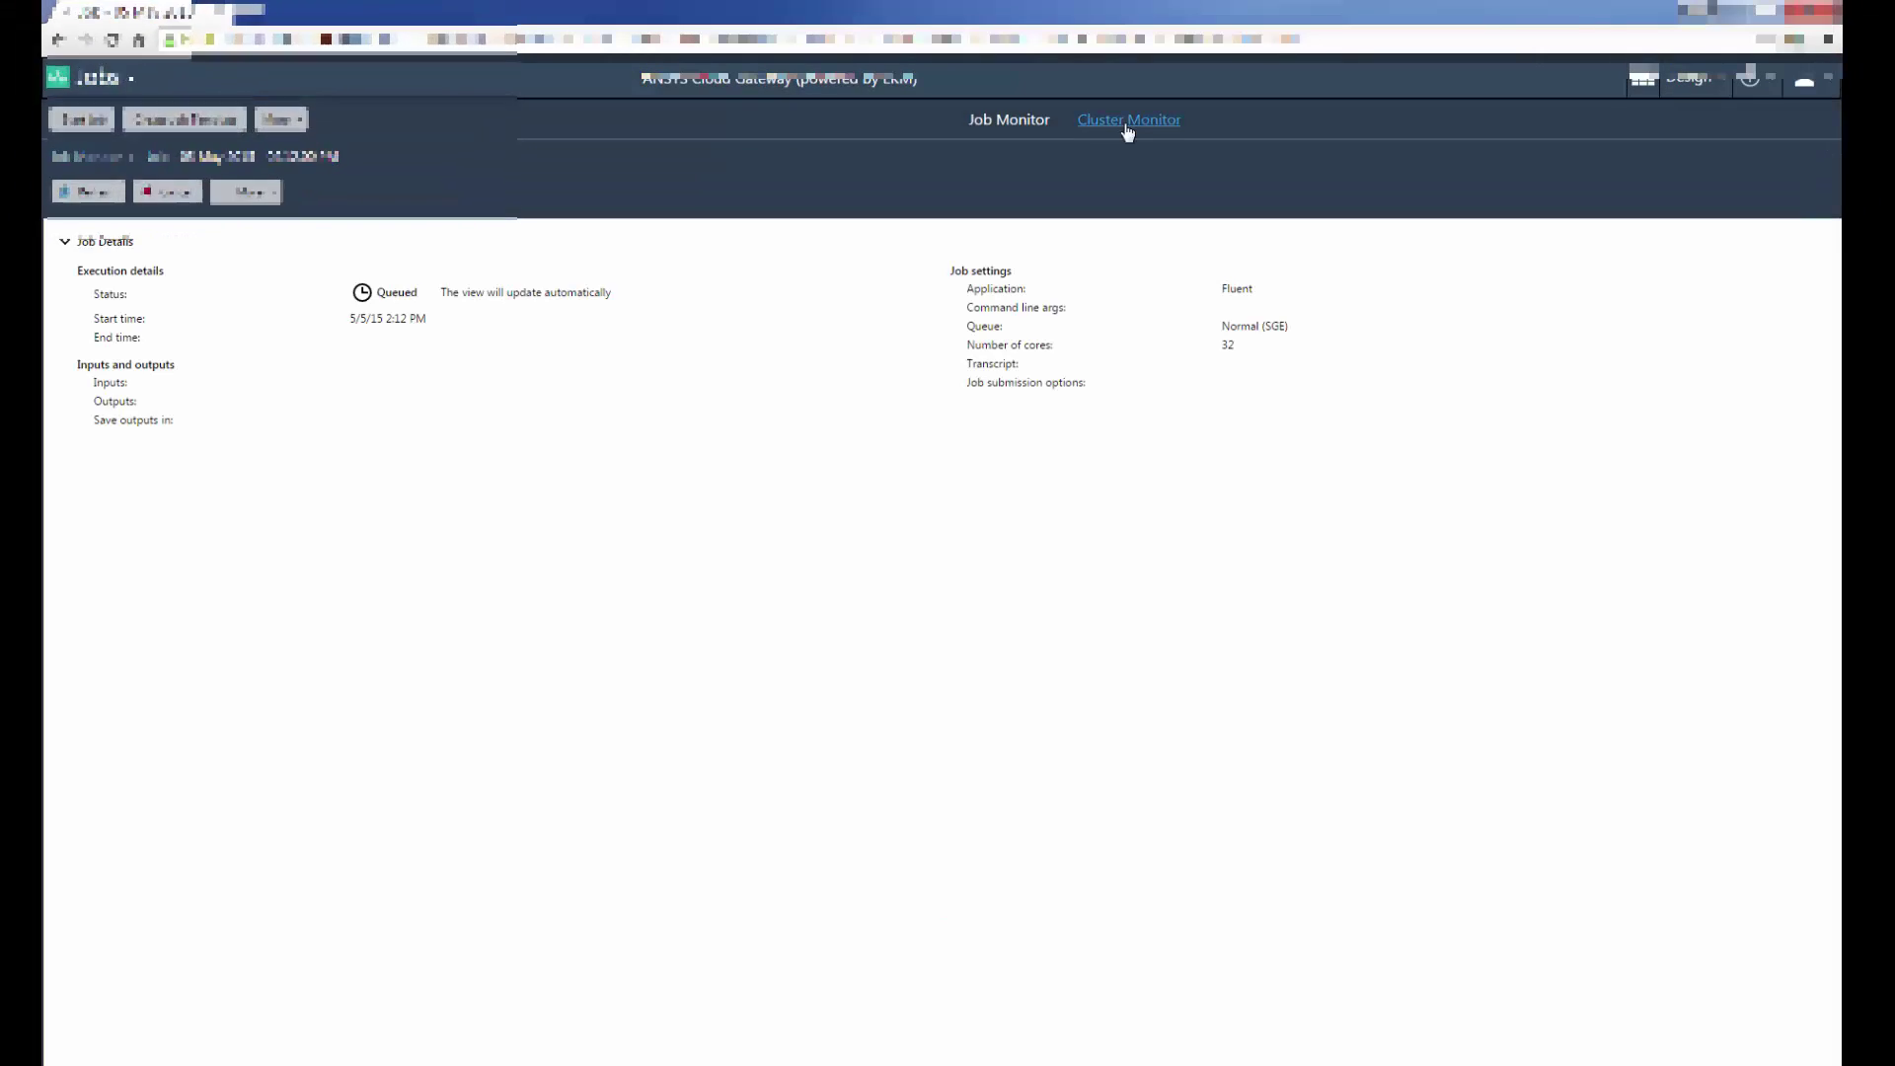
# Step: Check the node status of the HPC cluster in the Cluster Monitor and refresh it
pyautogui.click(1126, 123)
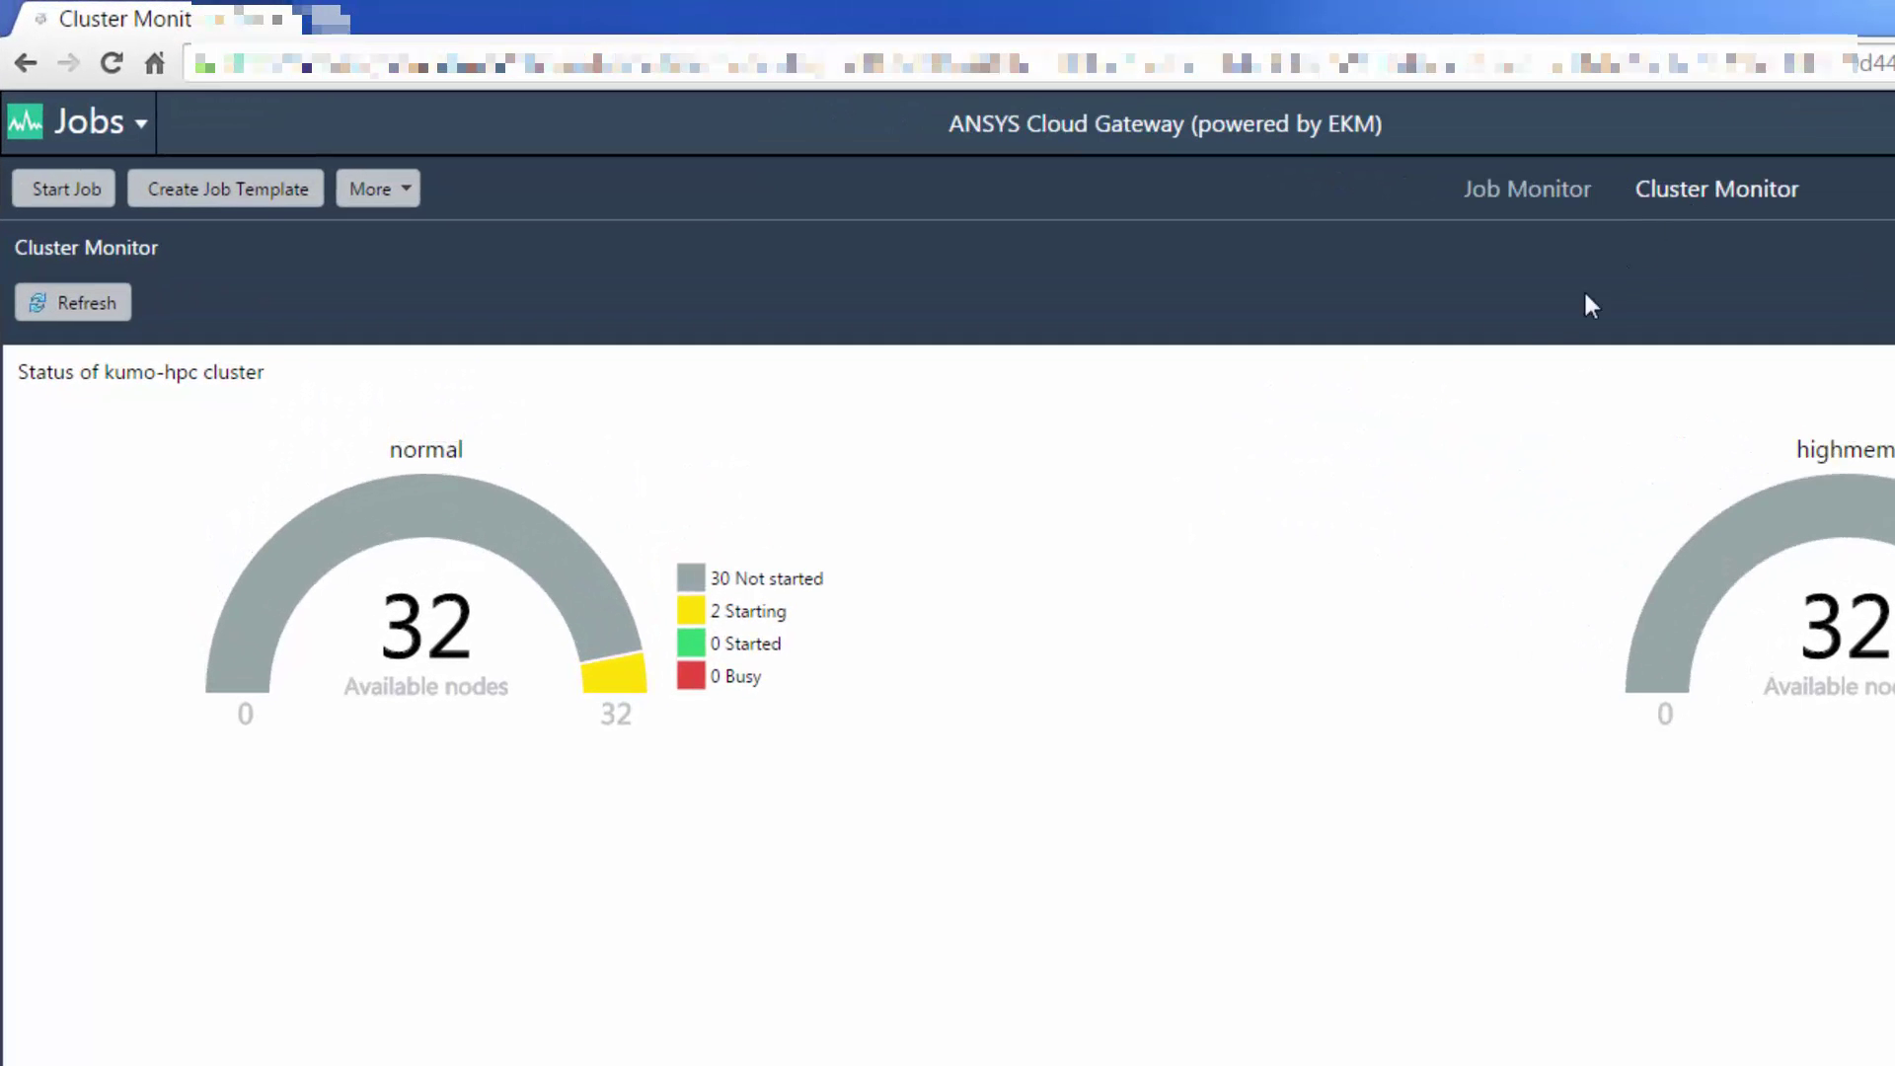
pyautogui.moveTo(619, 691)
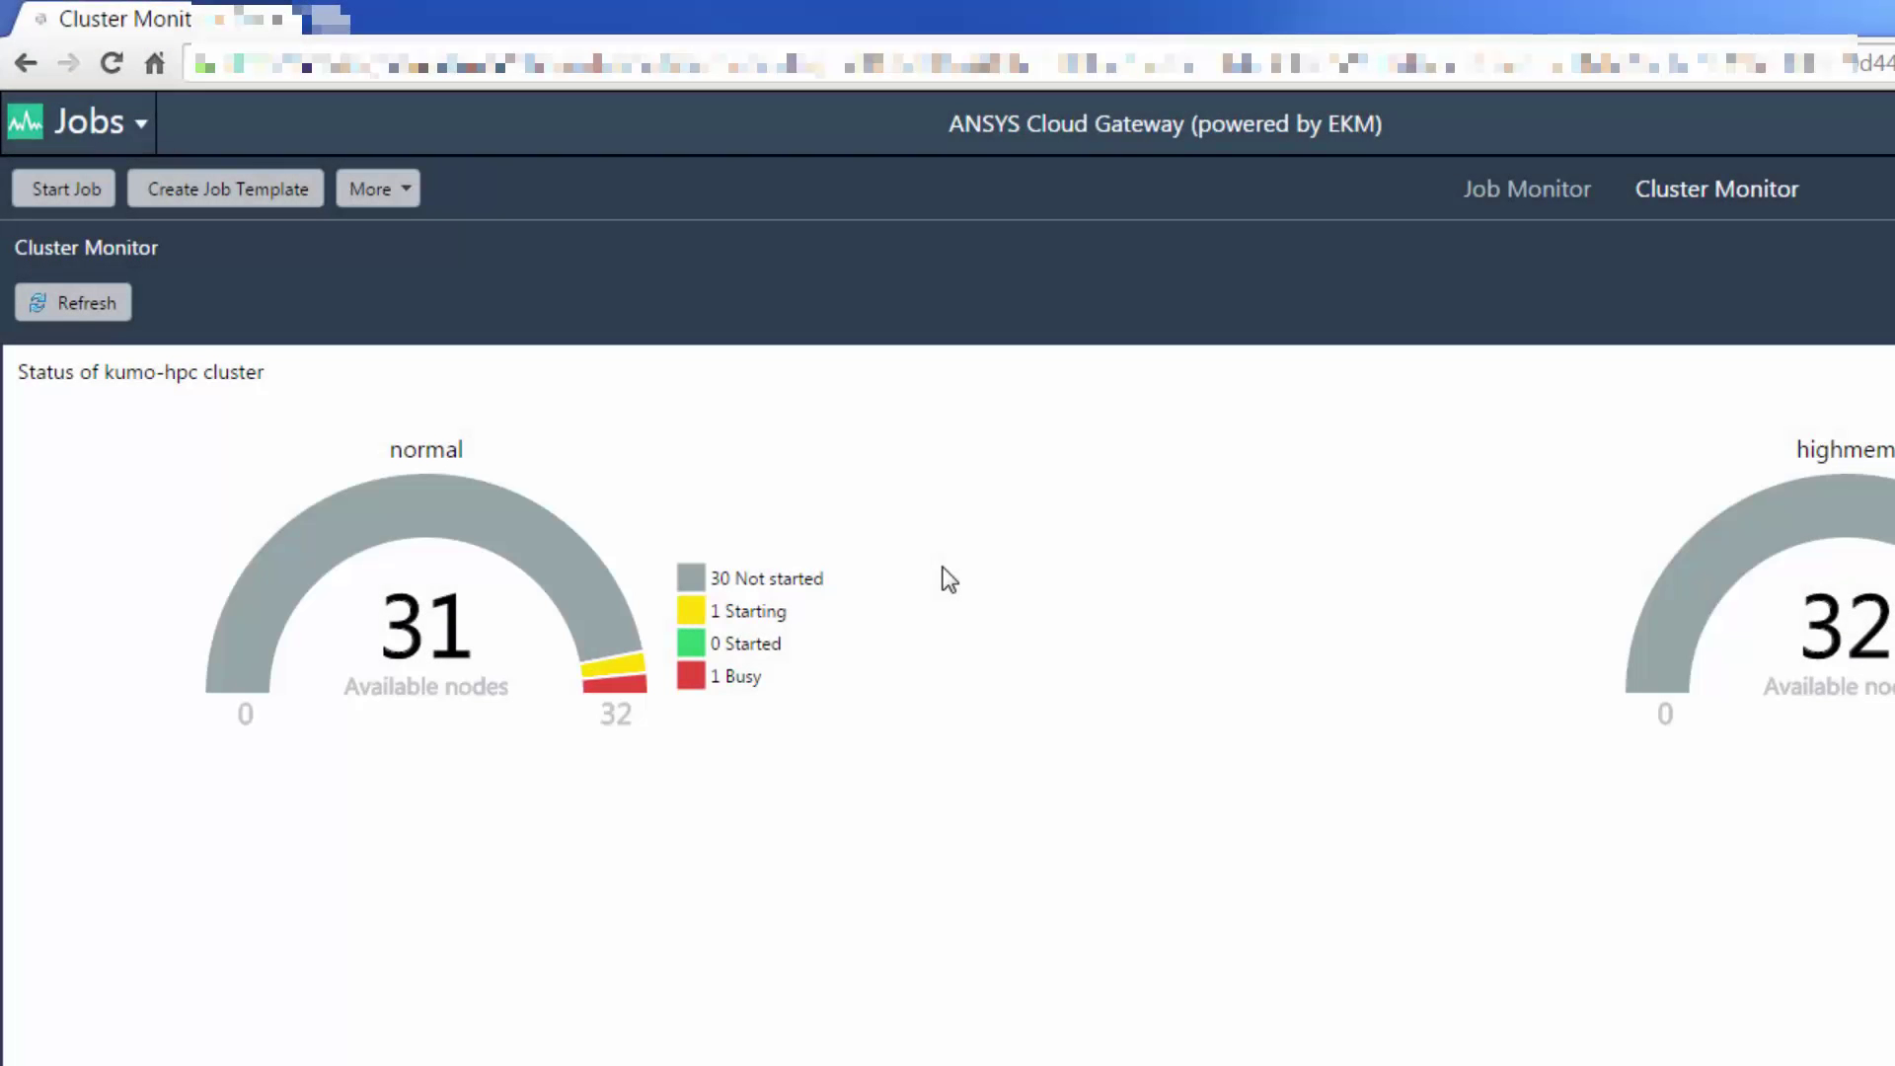
pyautogui.click(74, 311)
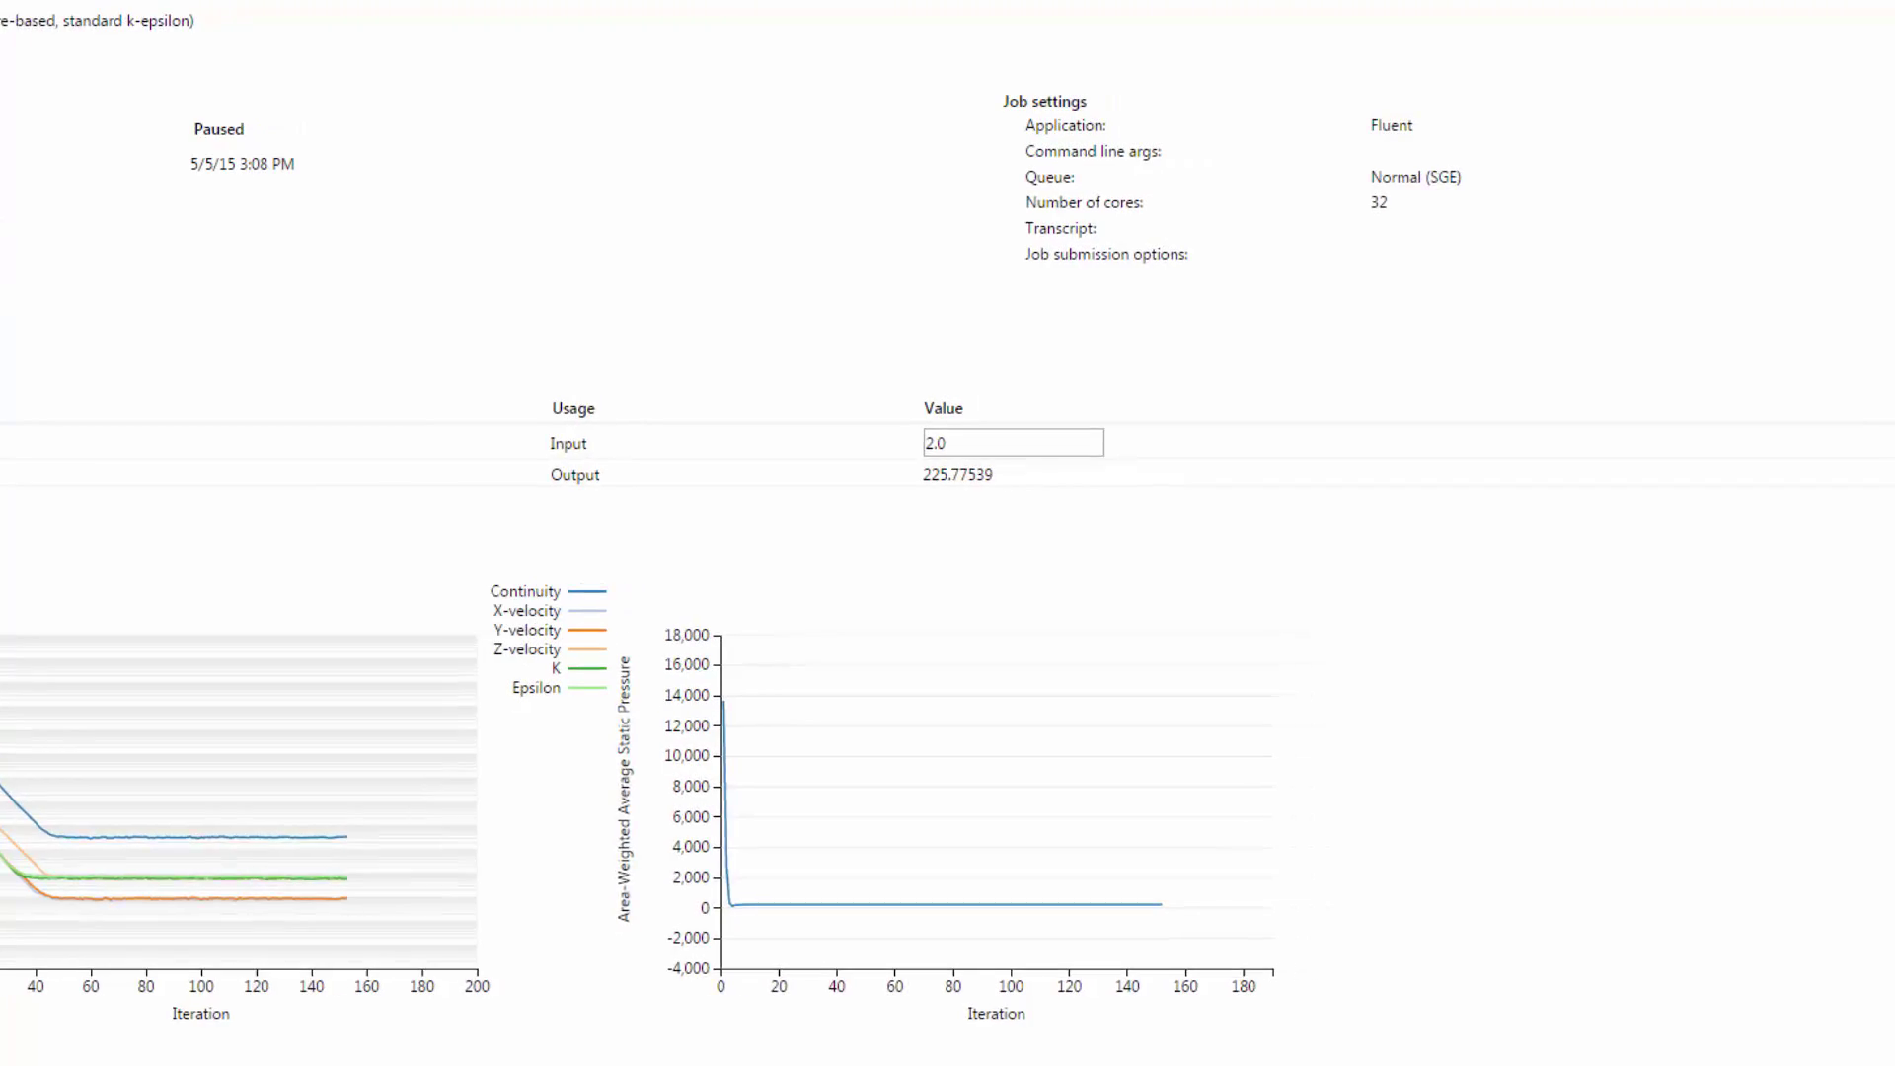
# Step: Enable the energy model in the paused Fluent job with the command de mo energy yes yes yes, and close the Command Window
pyautogui.click(1838, 41)
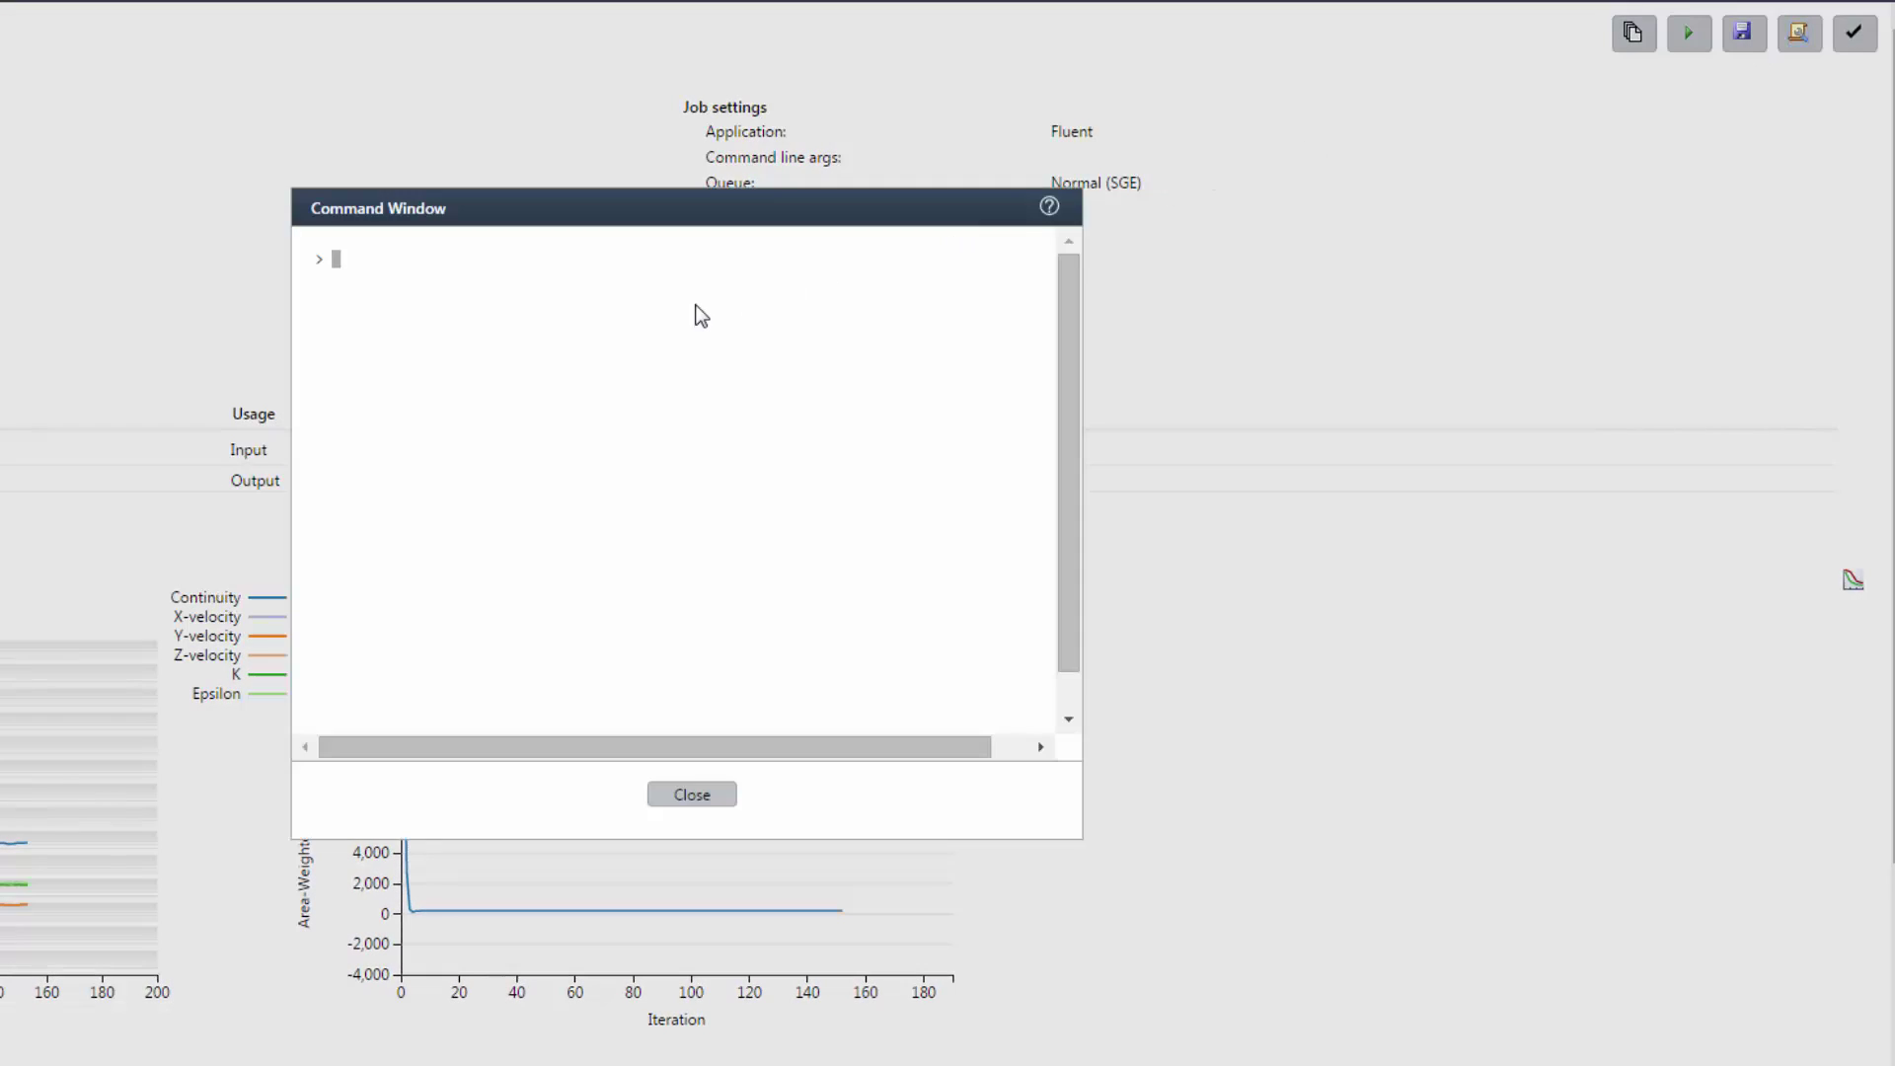
pyautogui.write('de mo energy')
pyautogui.press('Return')
pyautogui.write('yes')
pyautogui.press('Return')
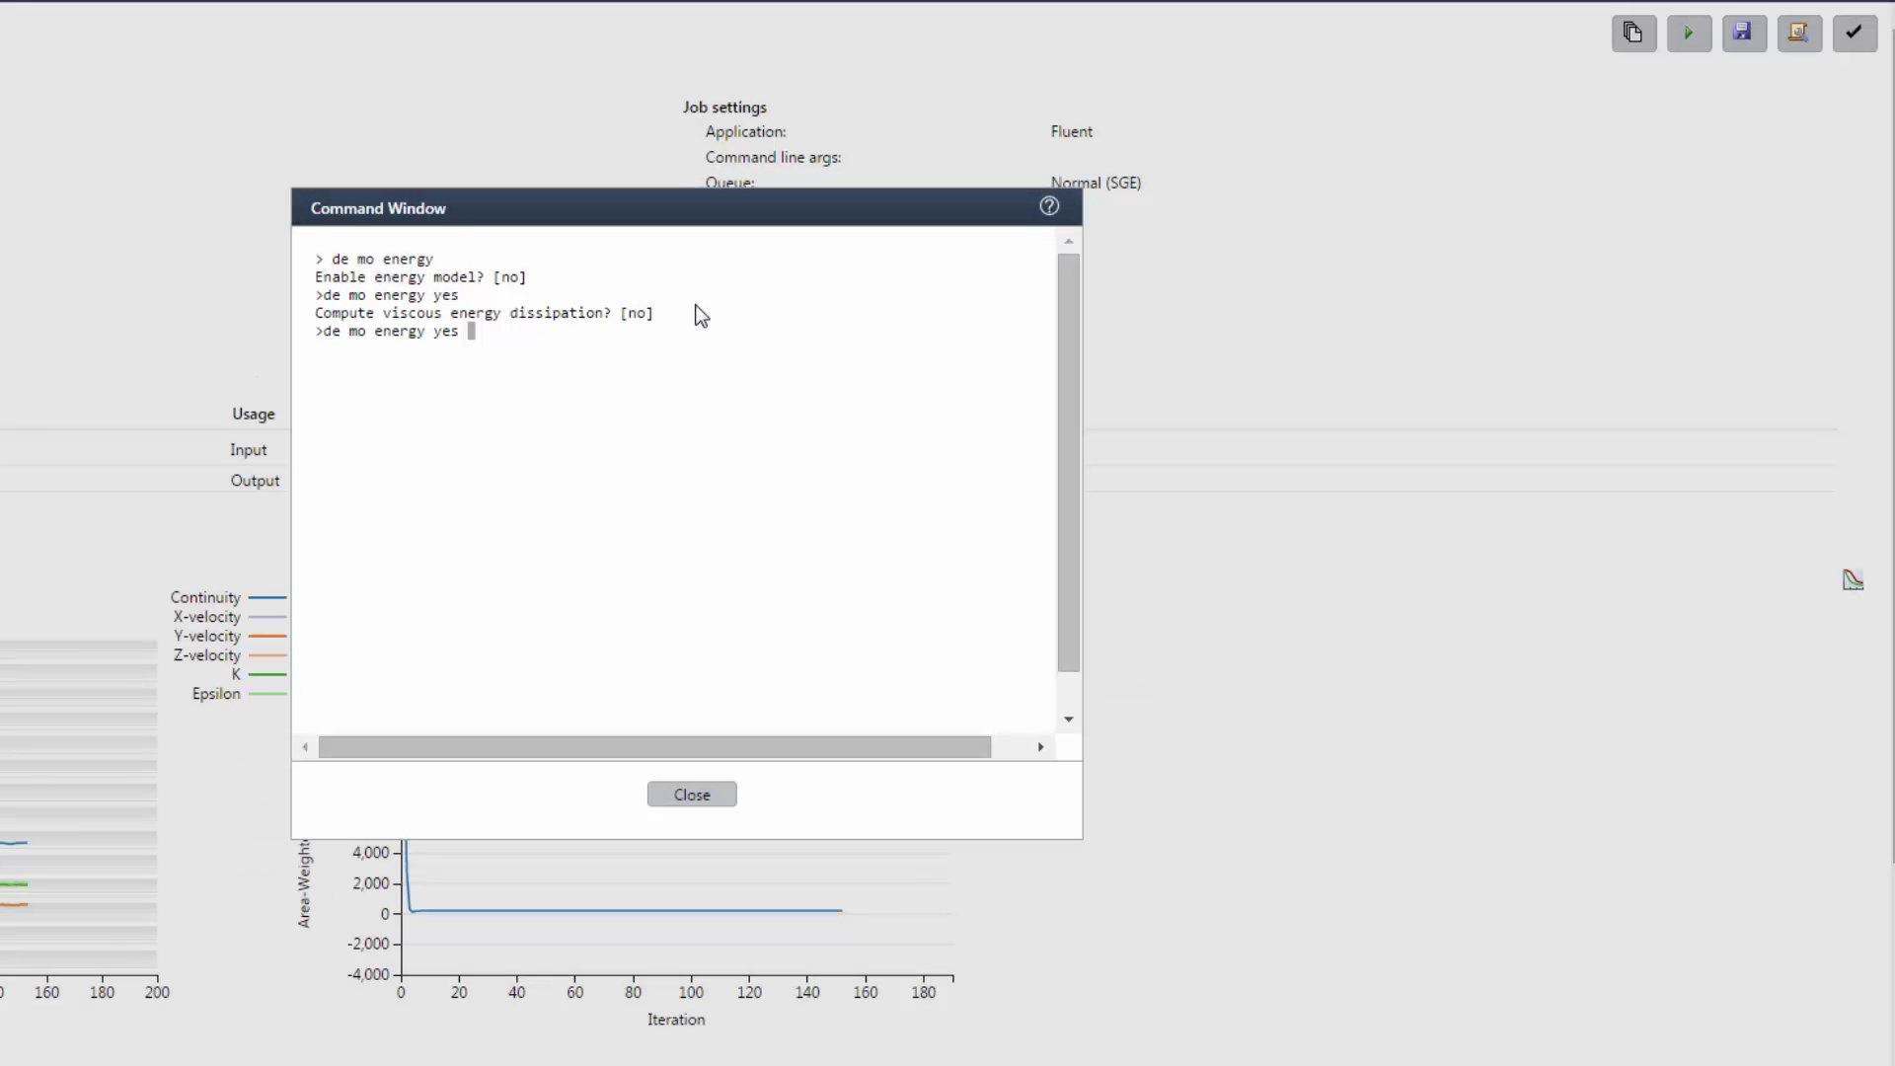
pyautogui.write('yes')
pyautogui.press('Return')
pyautogui.write('yes ye')
pyautogui.press('Return')
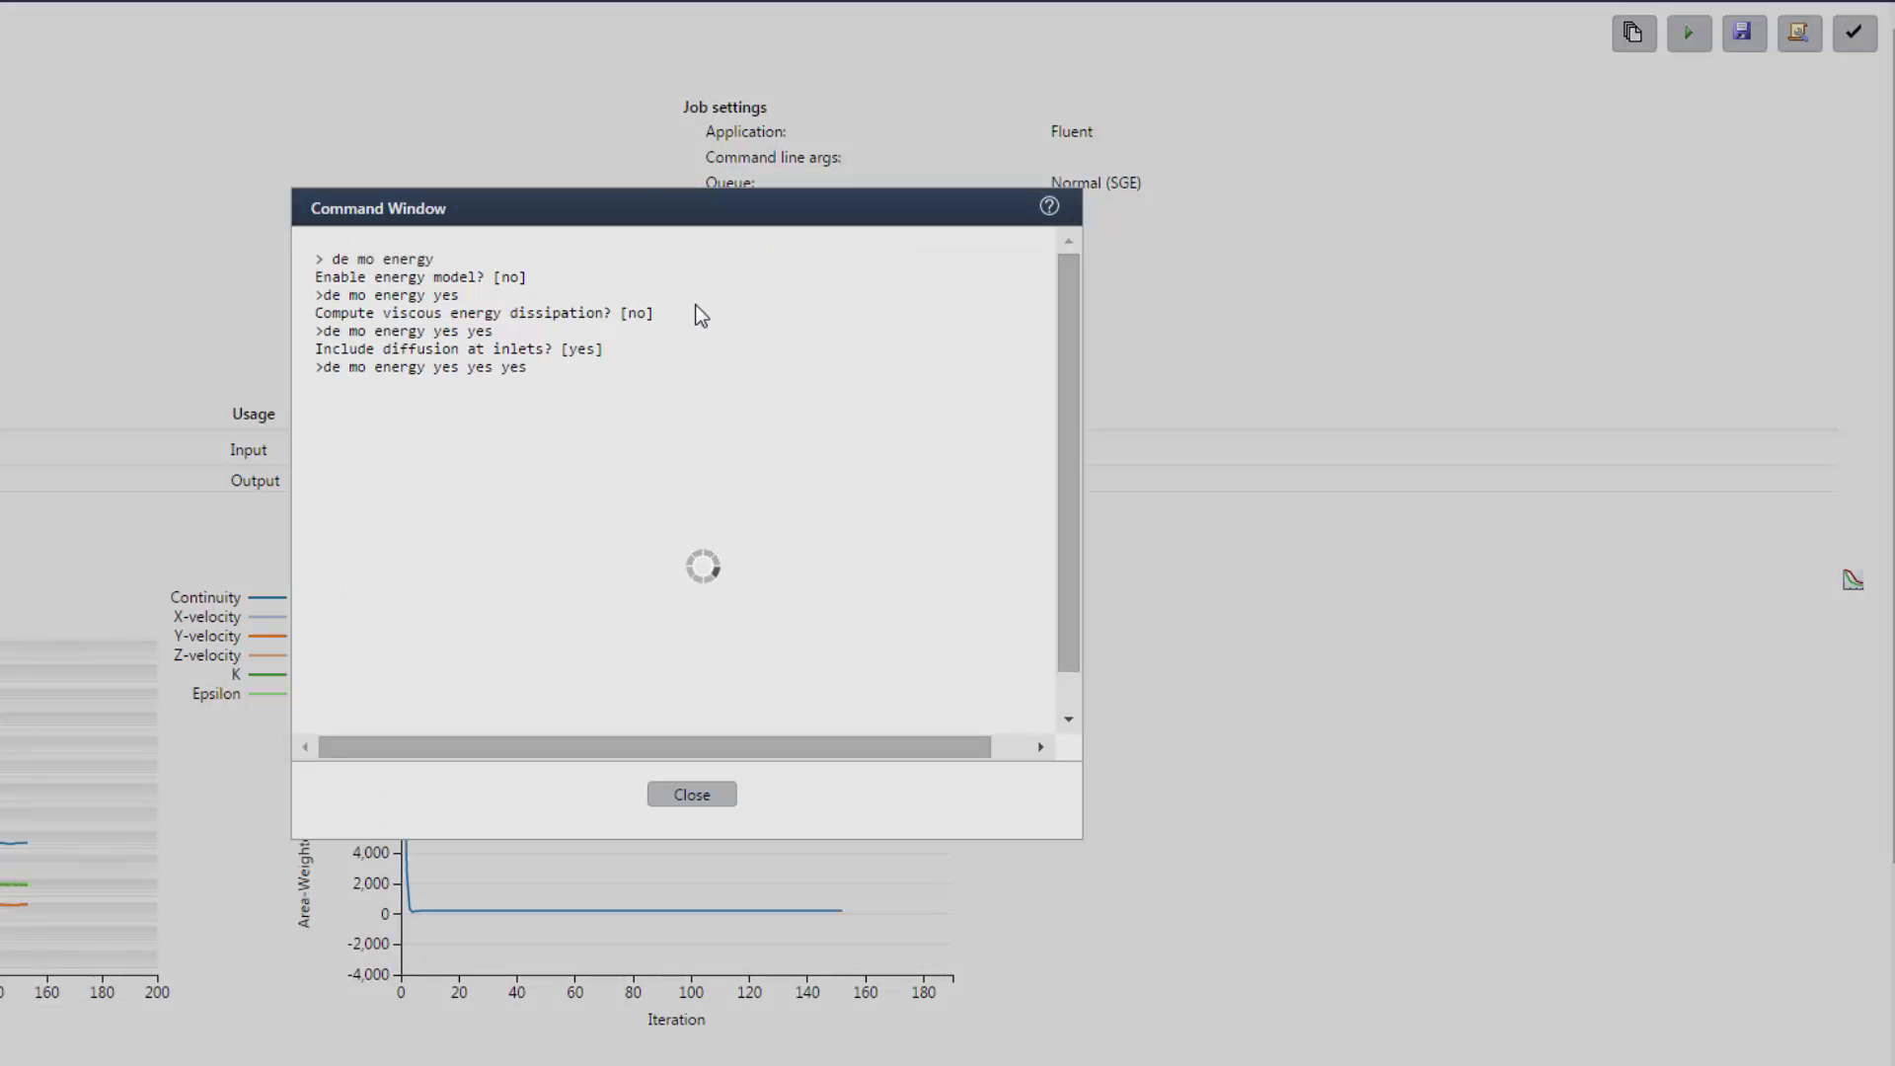
pyautogui.click(692, 795)
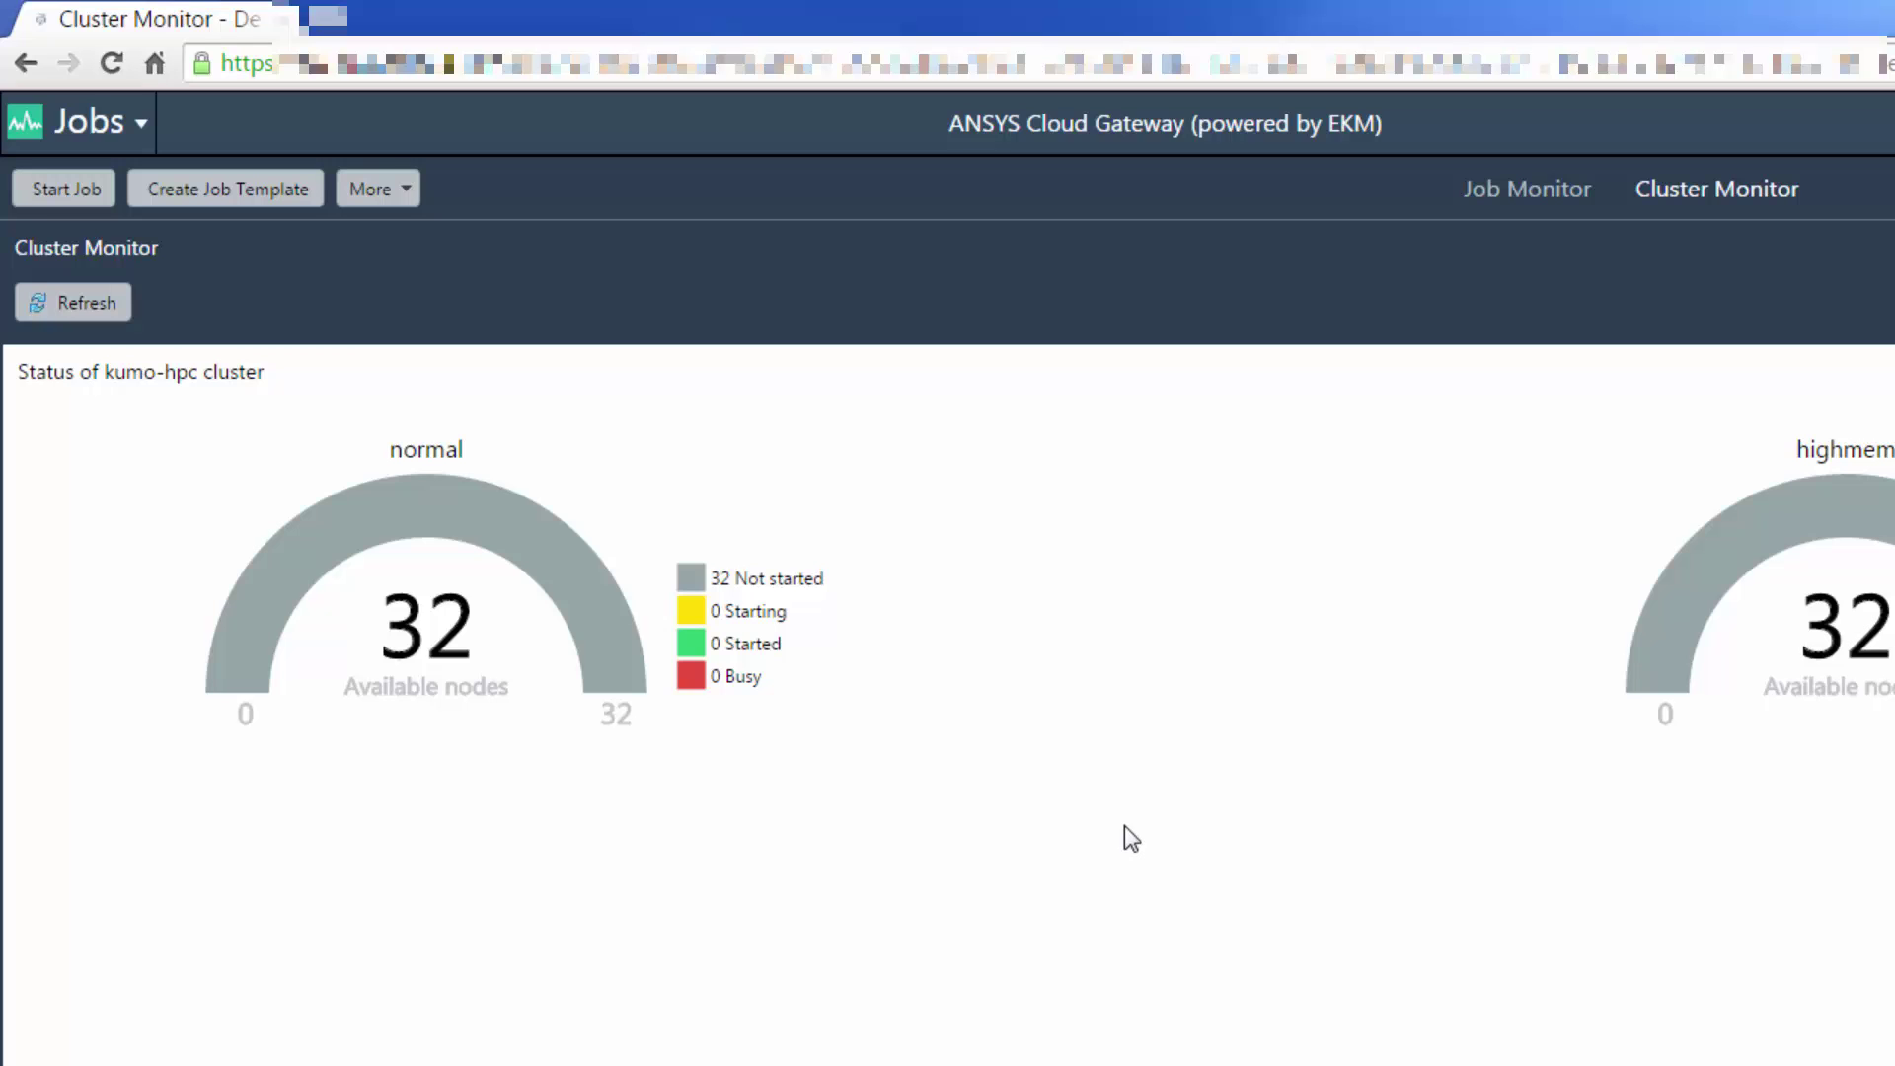
# Step: Open the Fluent batch job from the Job Monitor, examine its monitor plots and list the files in its working directory
pyautogui.click(1504, 196)
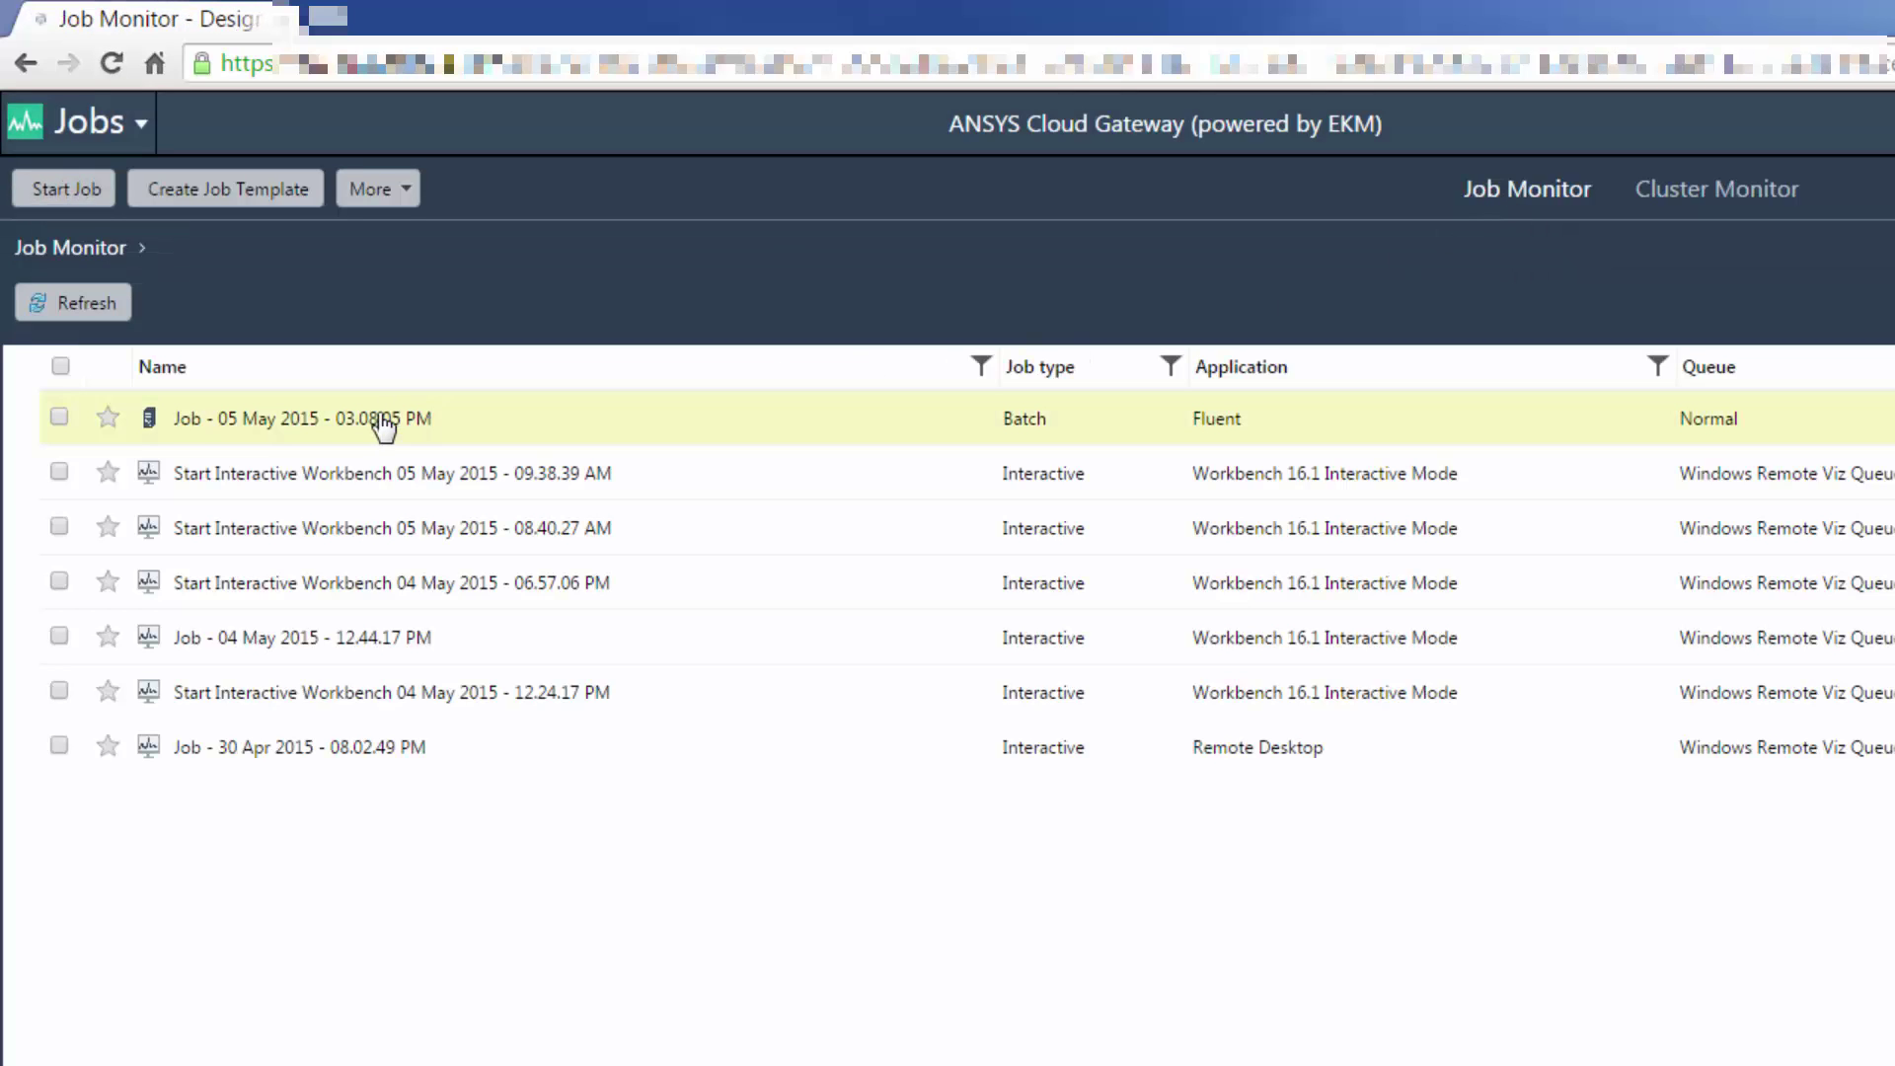
pyautogui.click(368, 422)
pyautogui.scroll(-5, 384, 345)
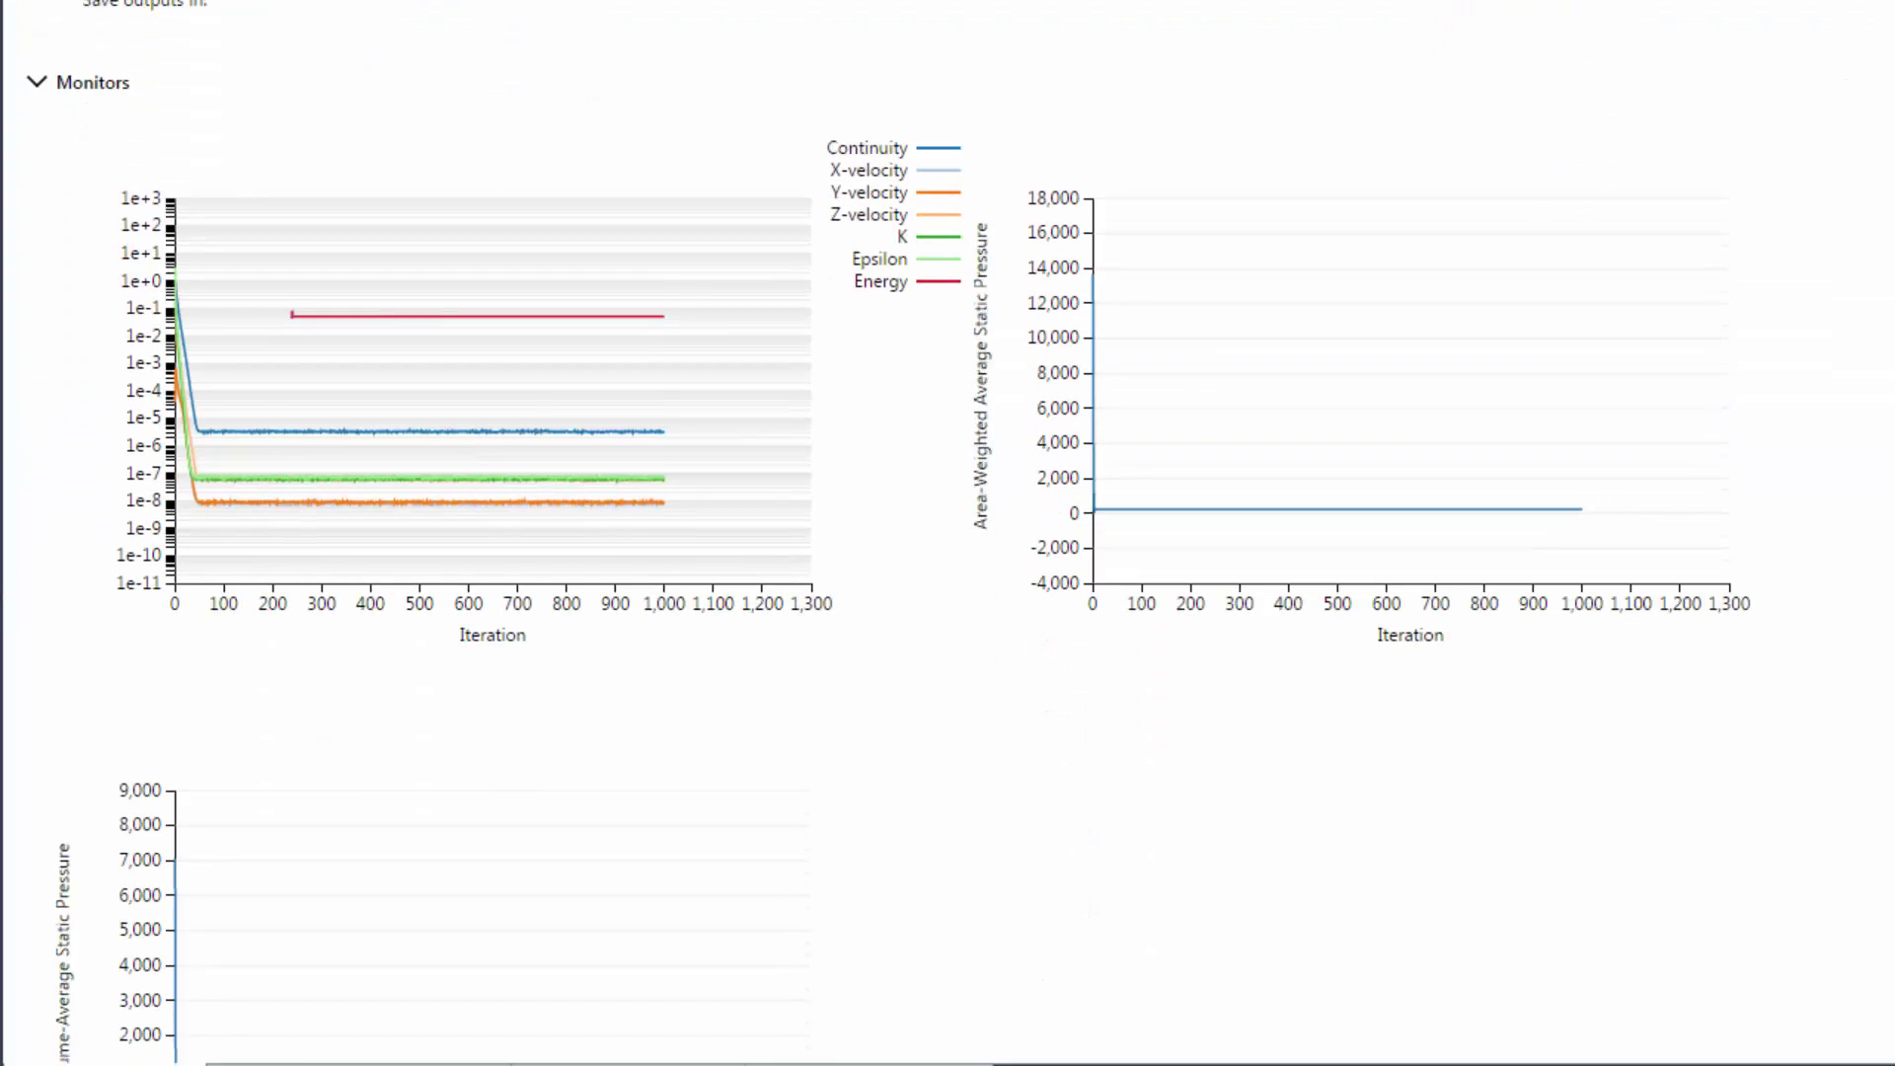
pyautogui.click(387, 1042)
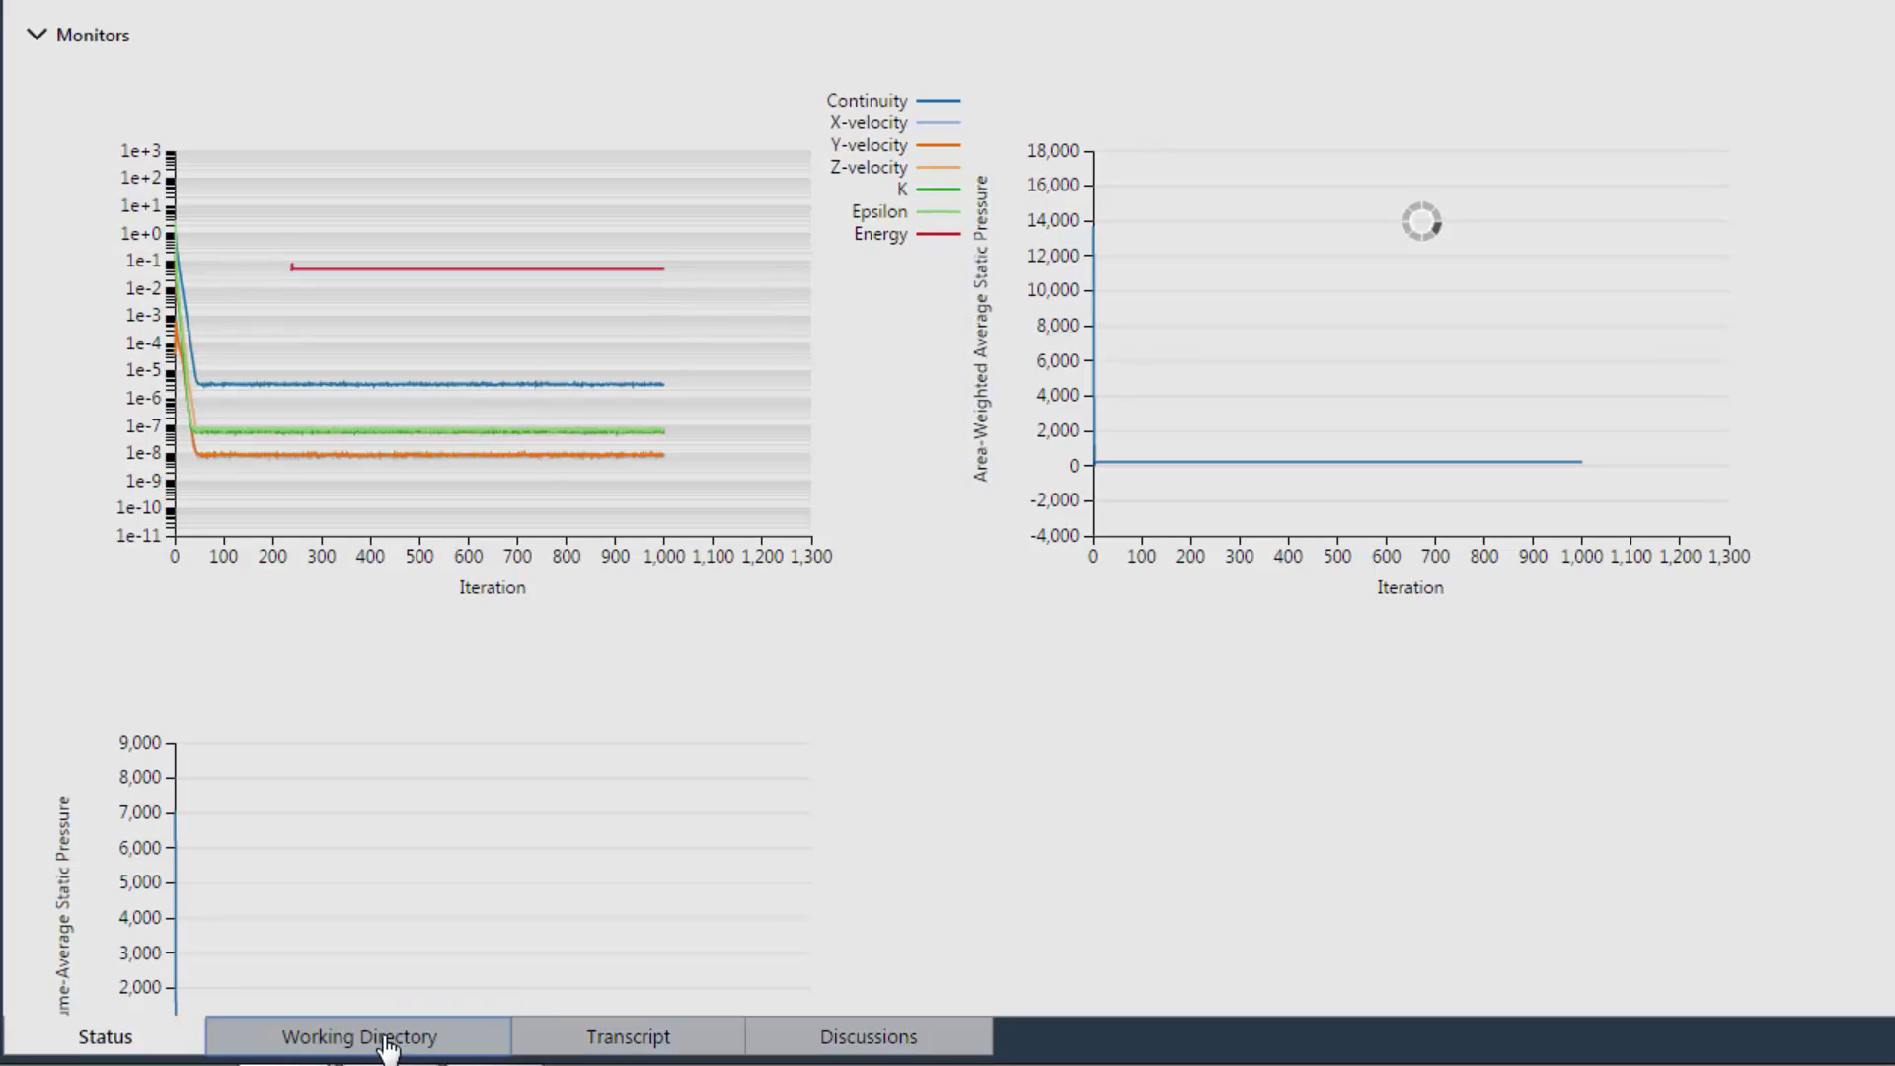
pyautogui.scroll(6, 326, 563)
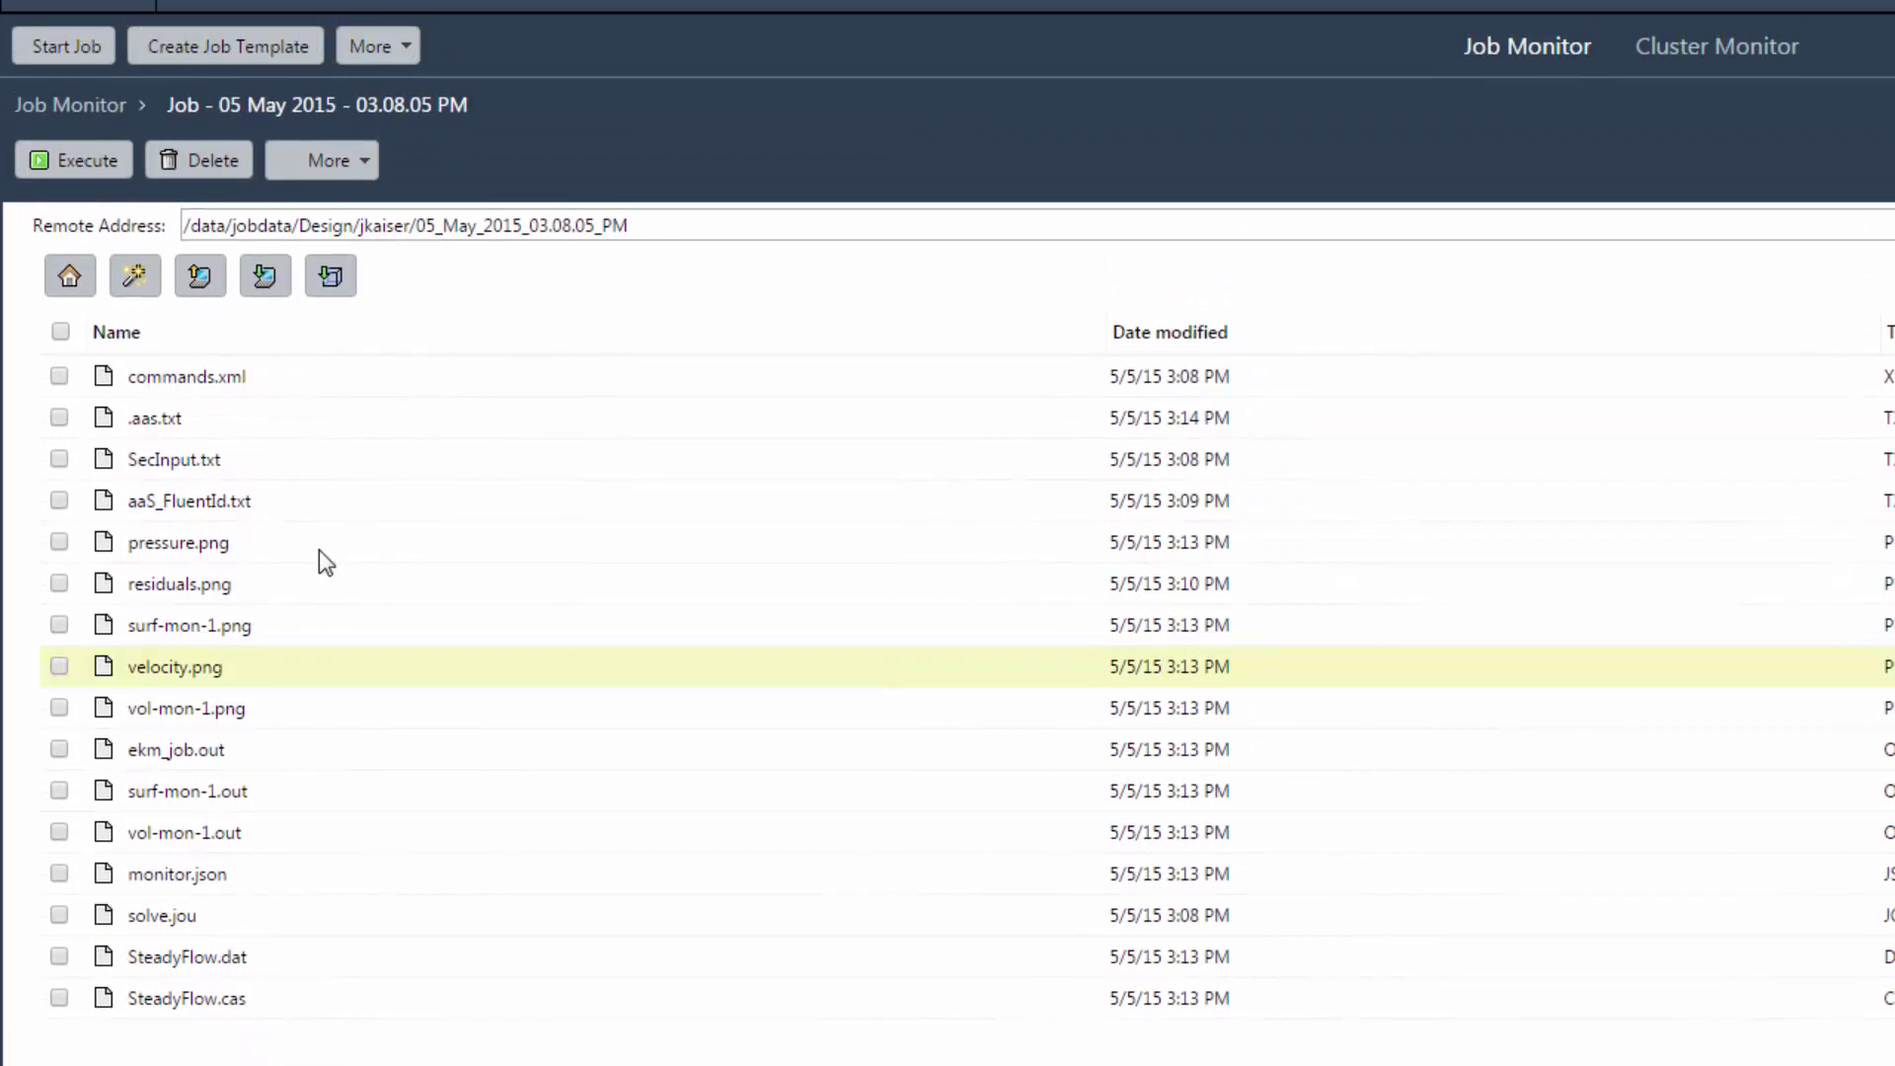
# Step: Create an interactive job sharing the Fluent job's working directory, keeping the default name, and proceed to its execution settings
pyautogui.click(366, 162)
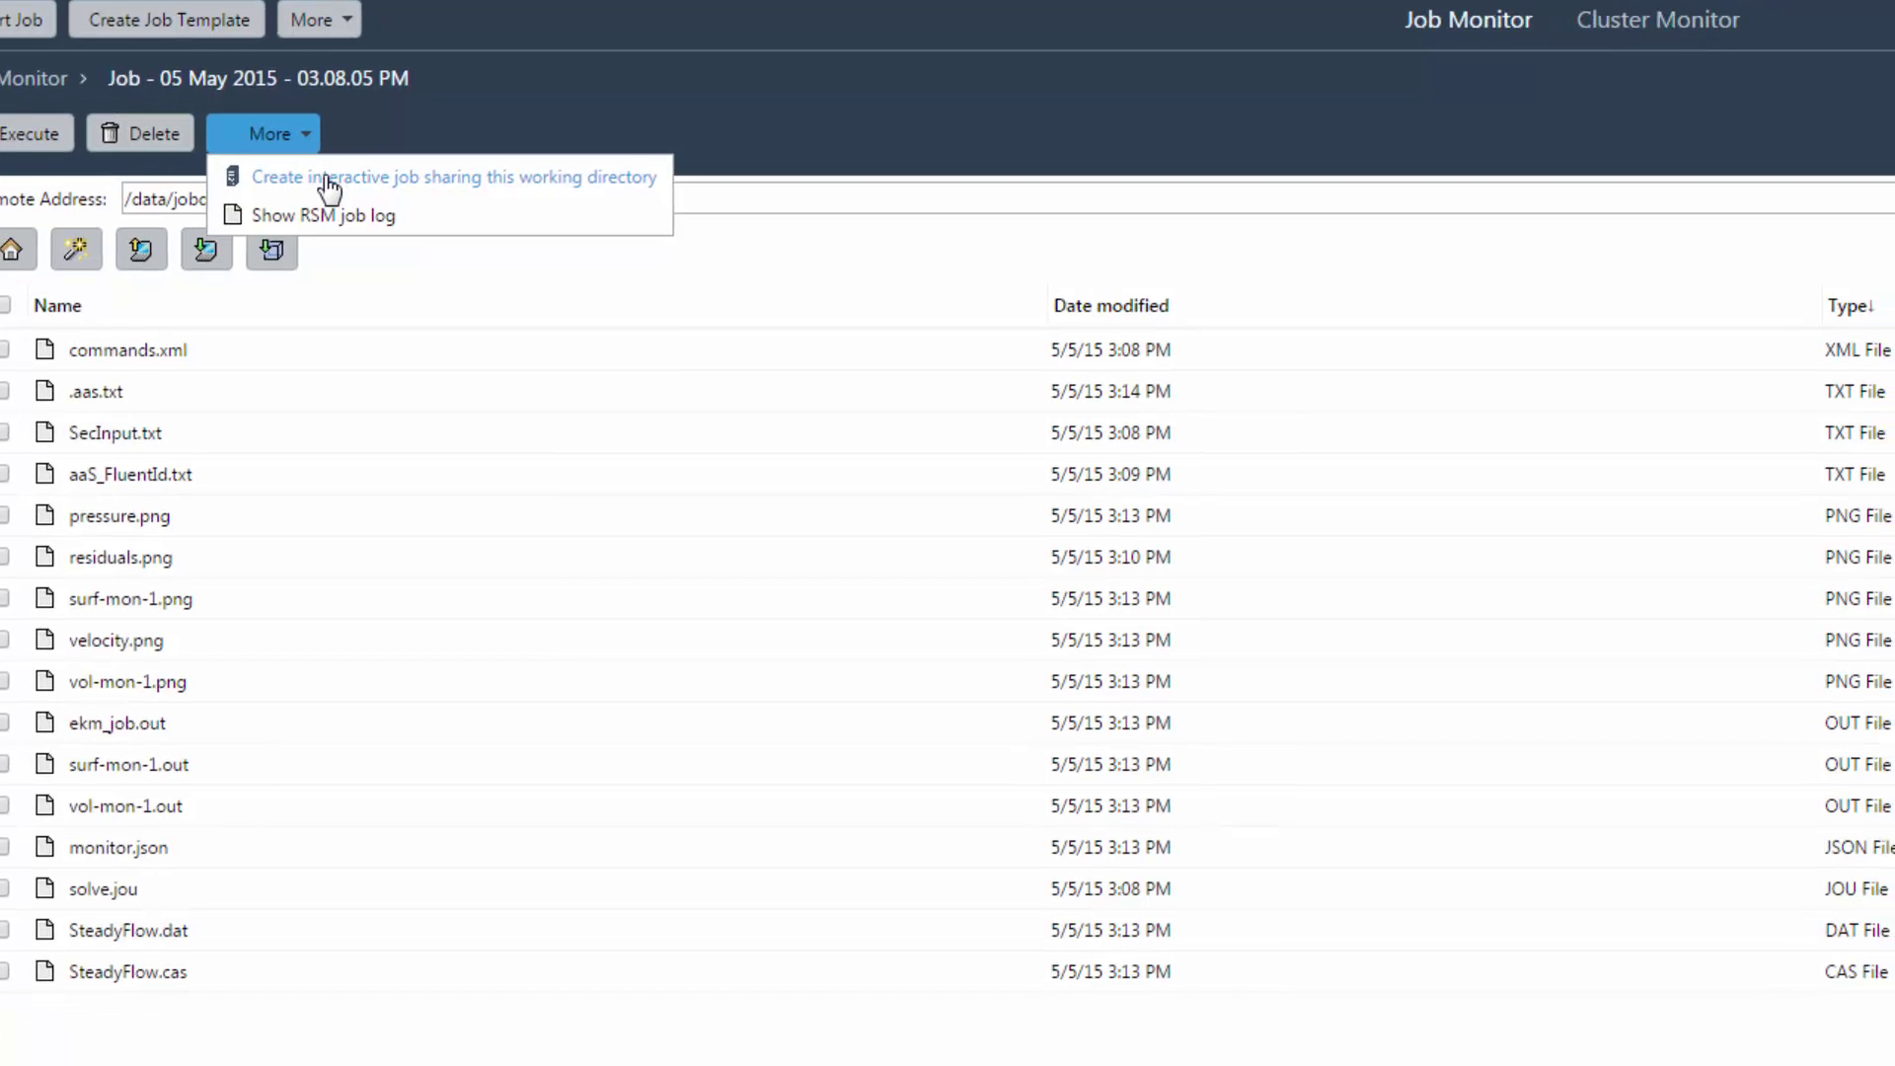
pyautogui.click(287, 203)
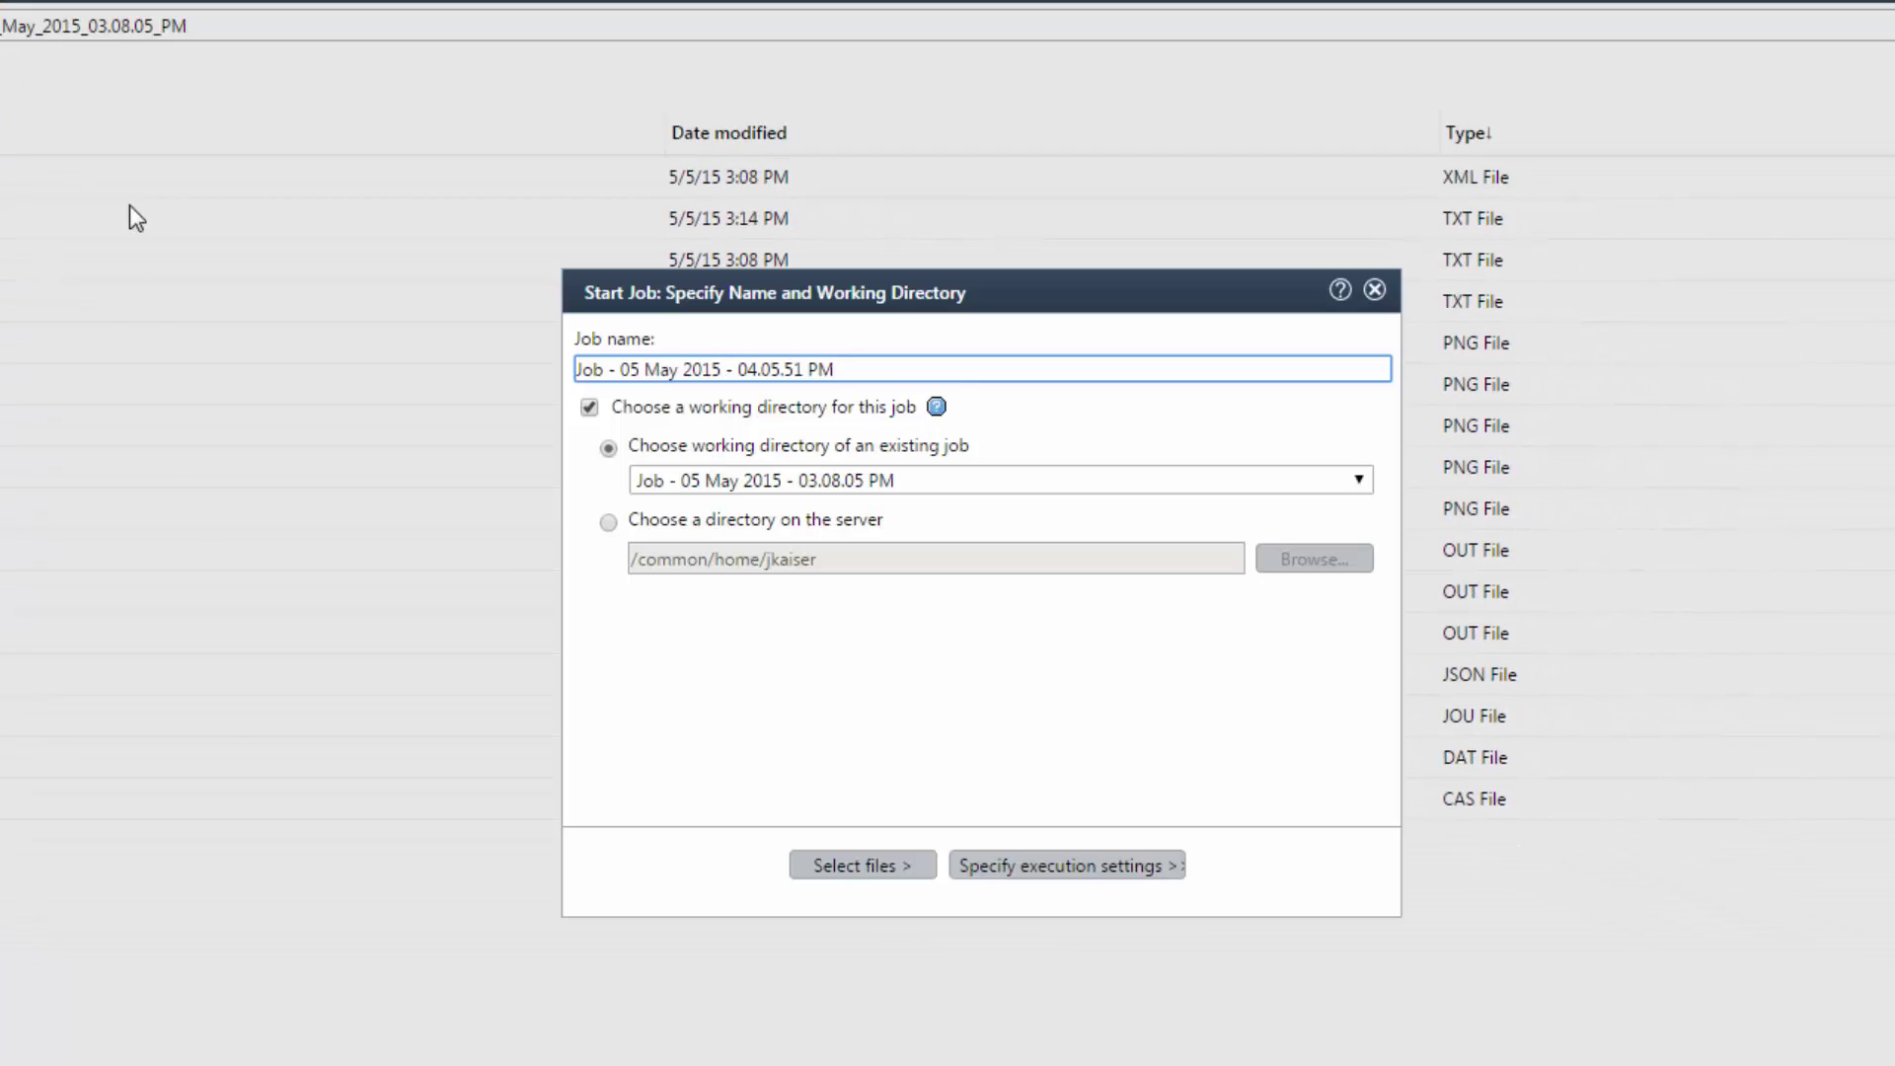
pyautogui.click(965, 878)
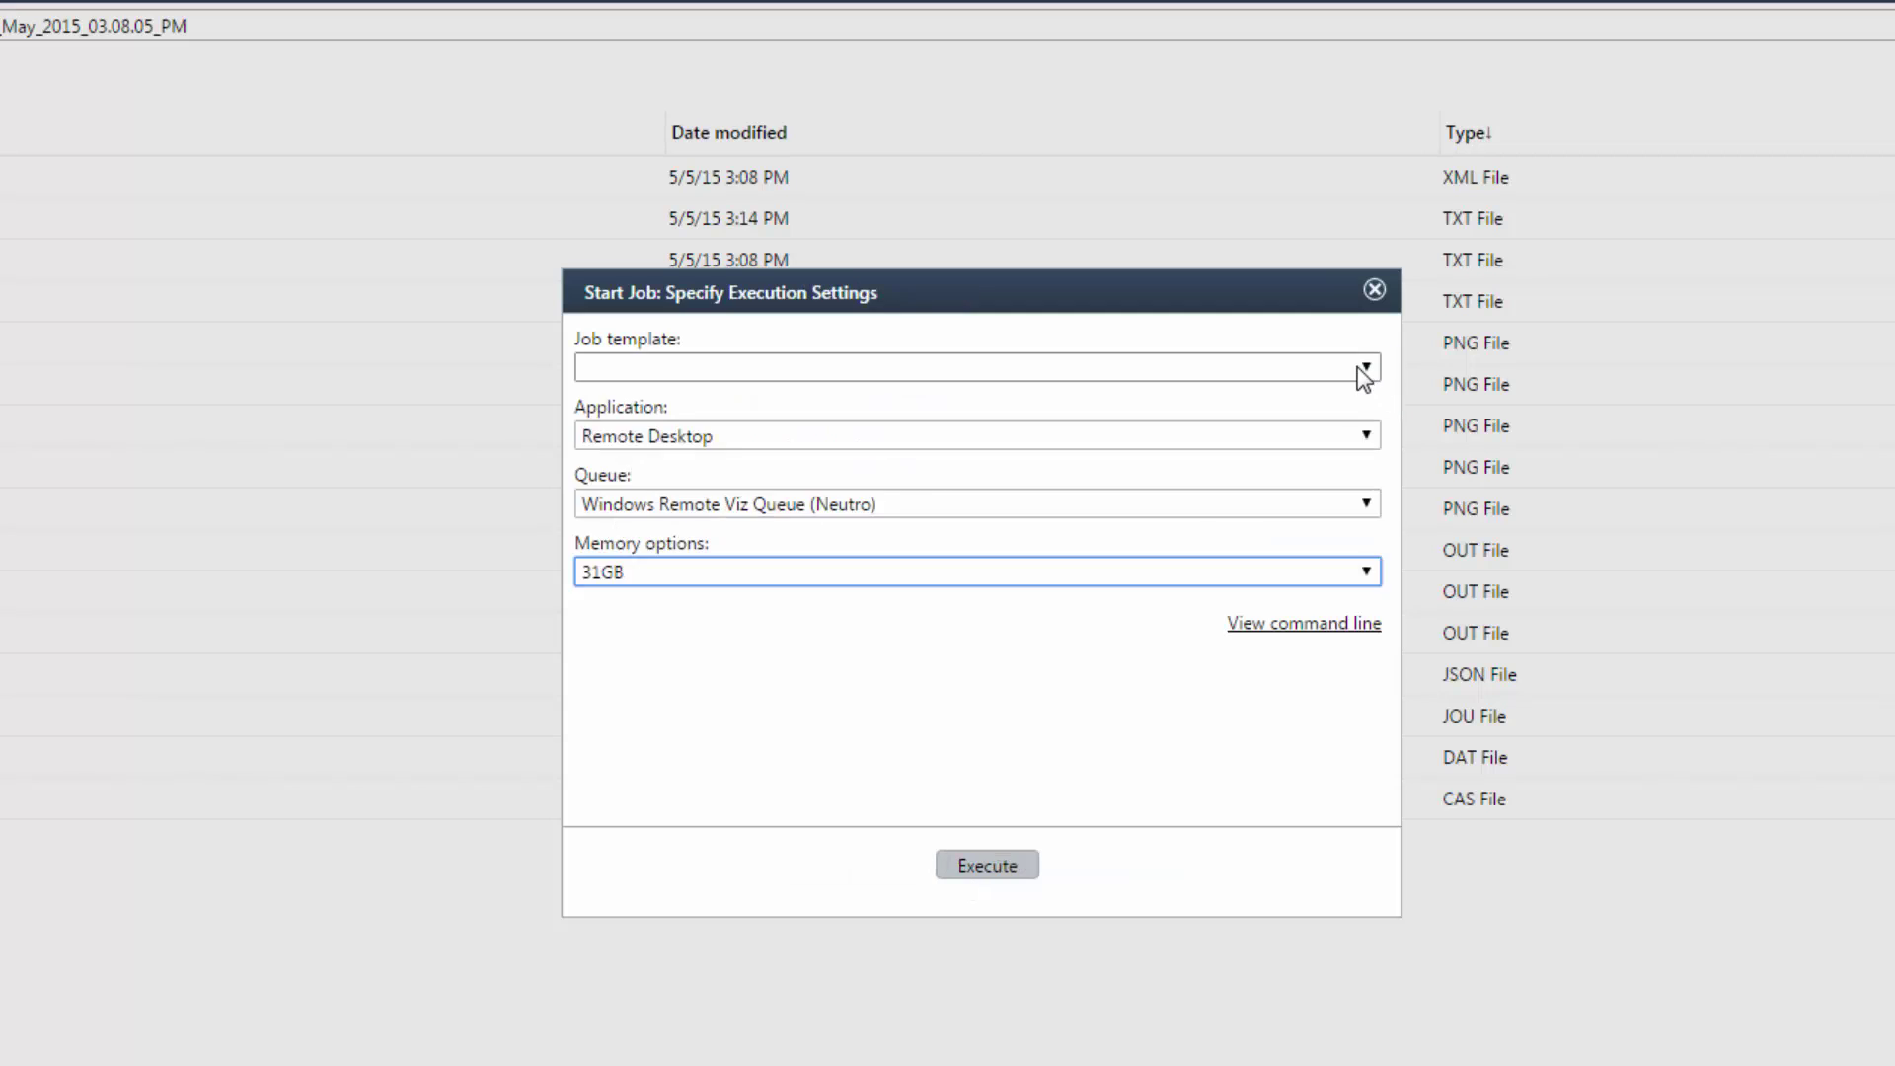
# Step: Launch the interactive job with the Start Interactive CFD Post template and 15GB memory, and rotate the thermal result in CFD-Post
pyautogui.click(1361, 369)
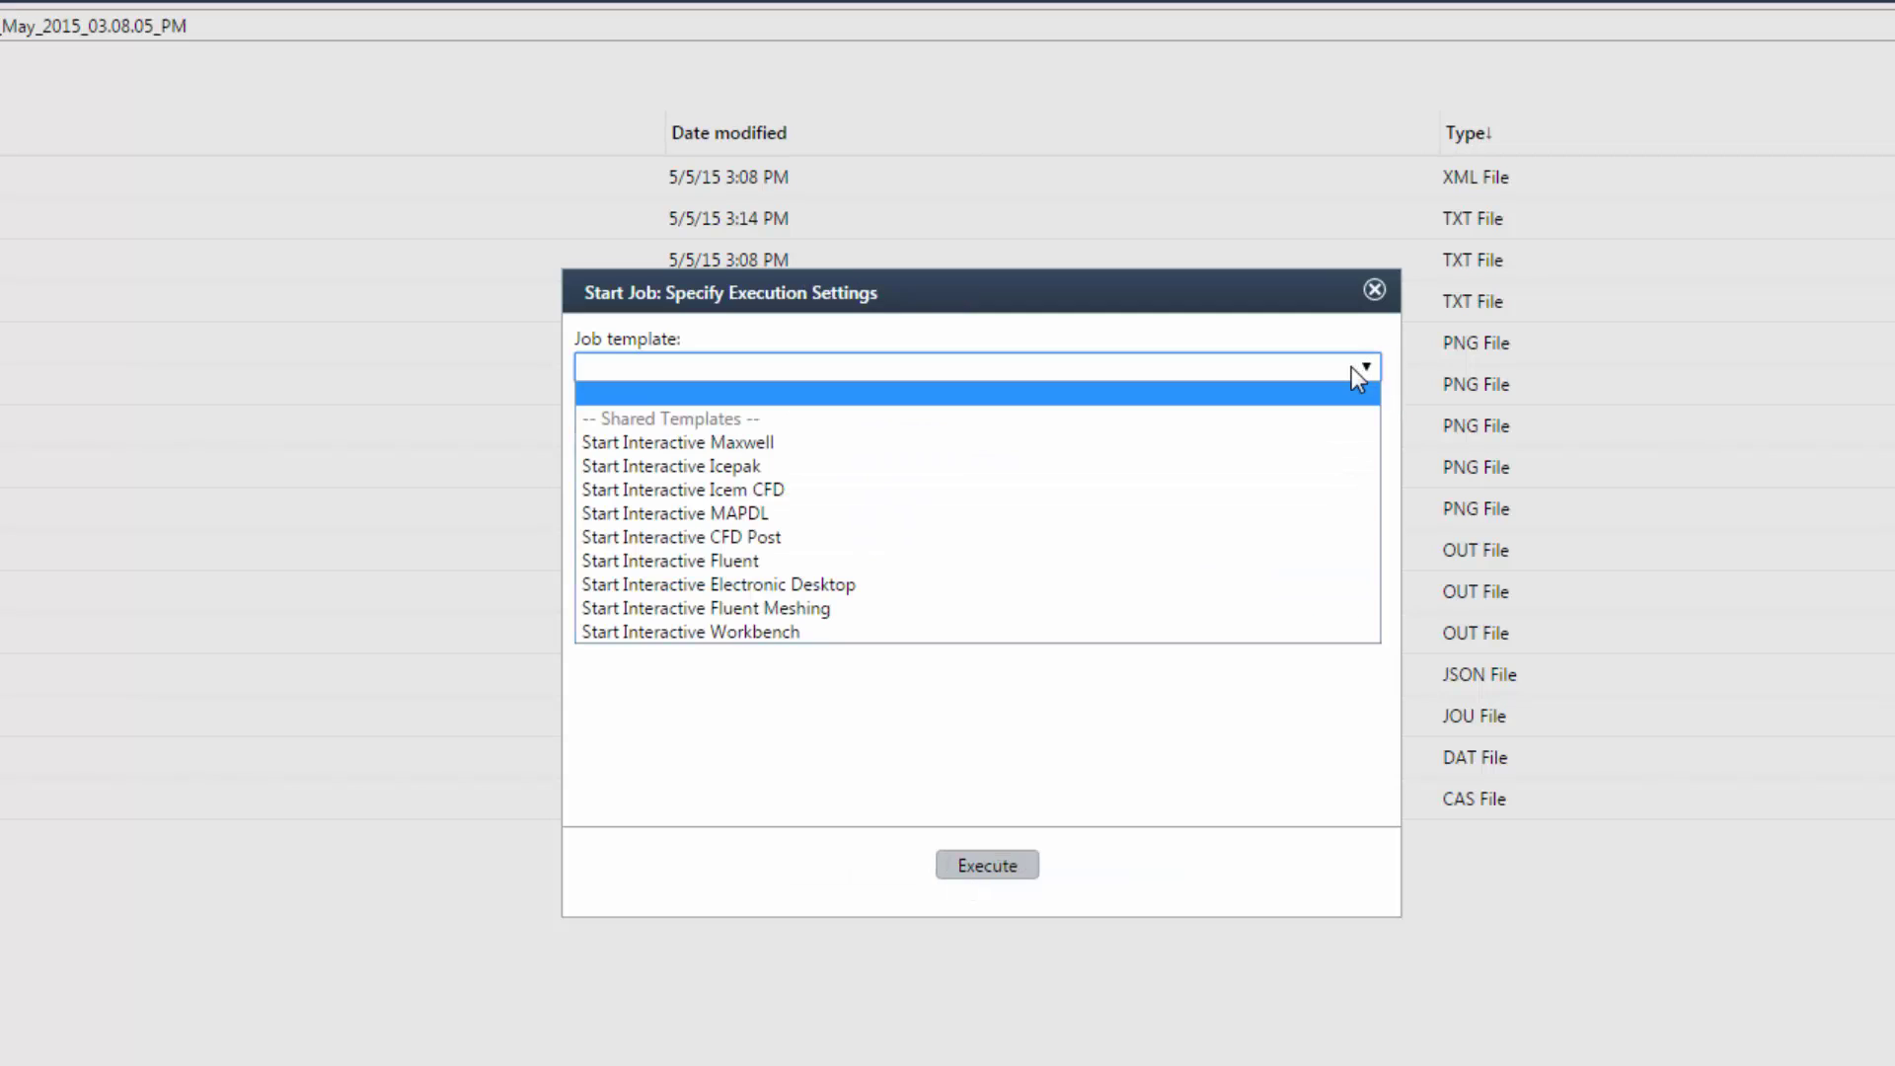
pyautogui.click(754, 537)
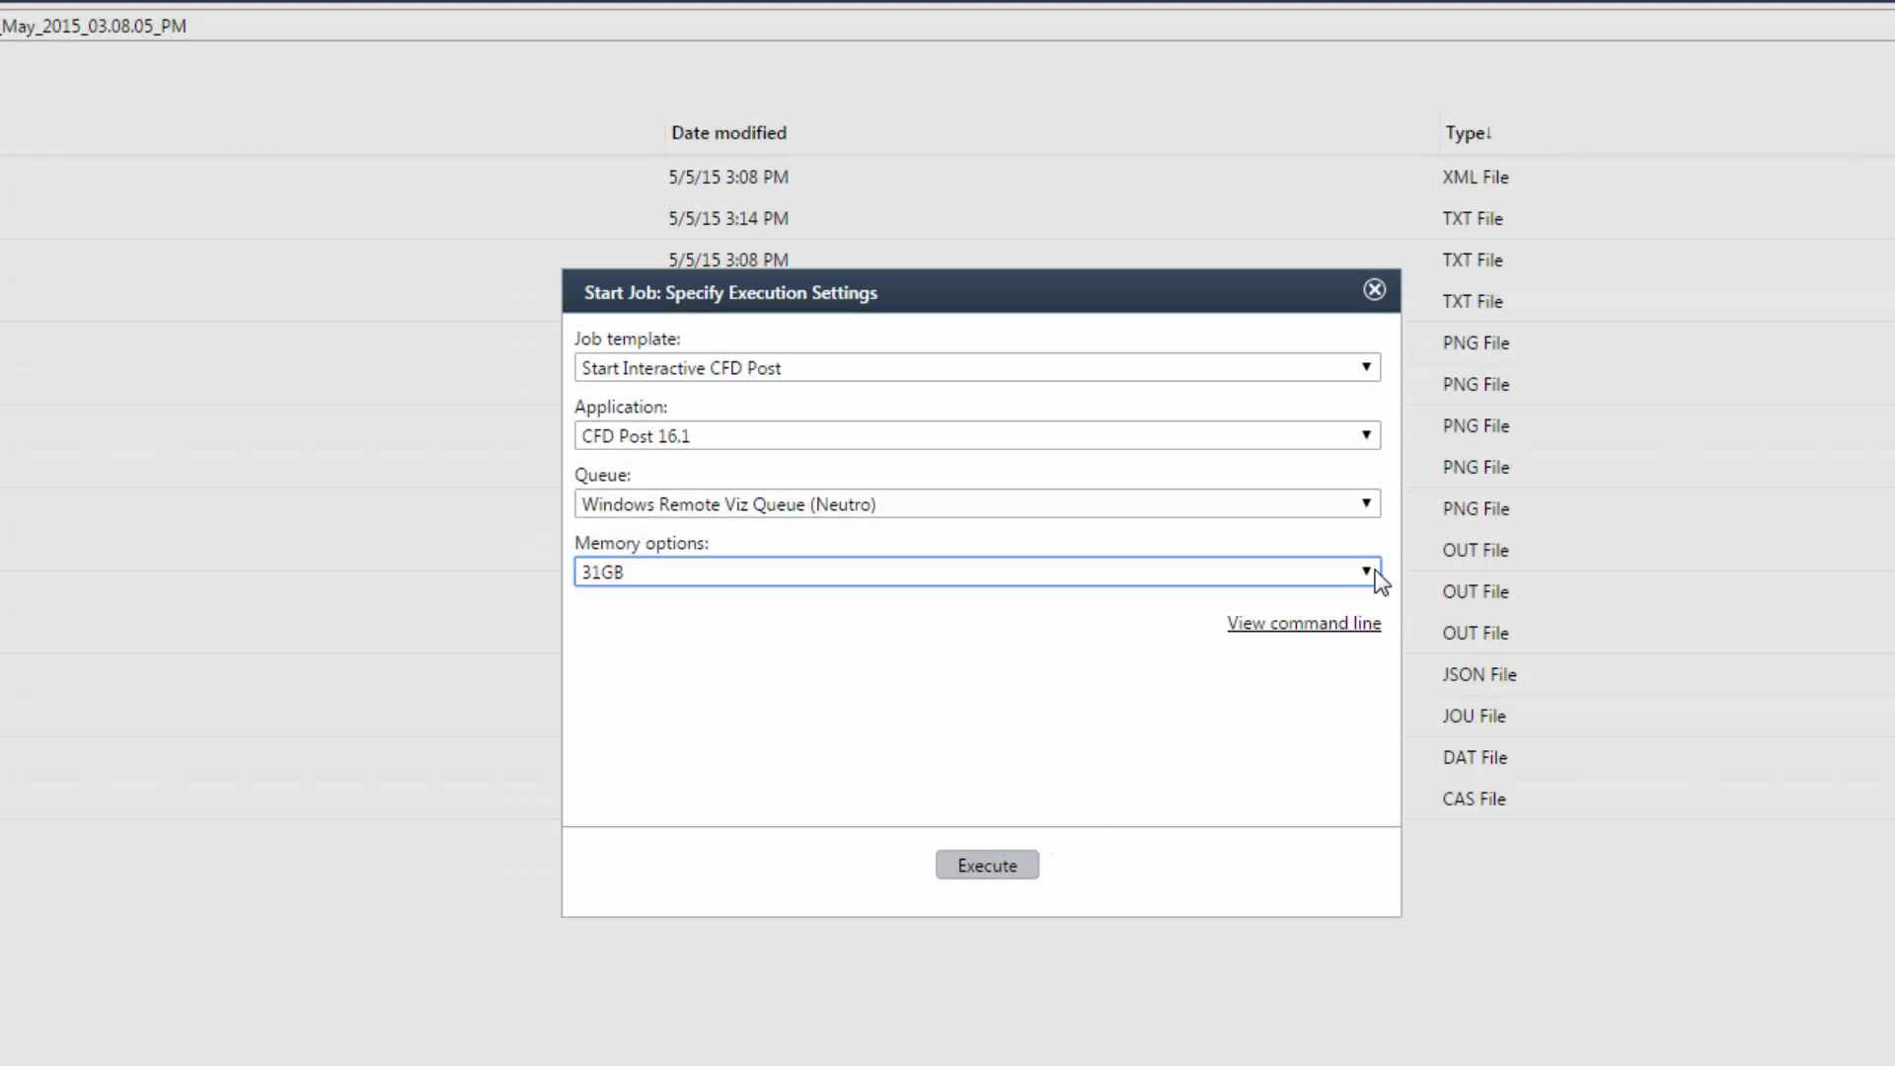
pyautogui.click(1372, 575)
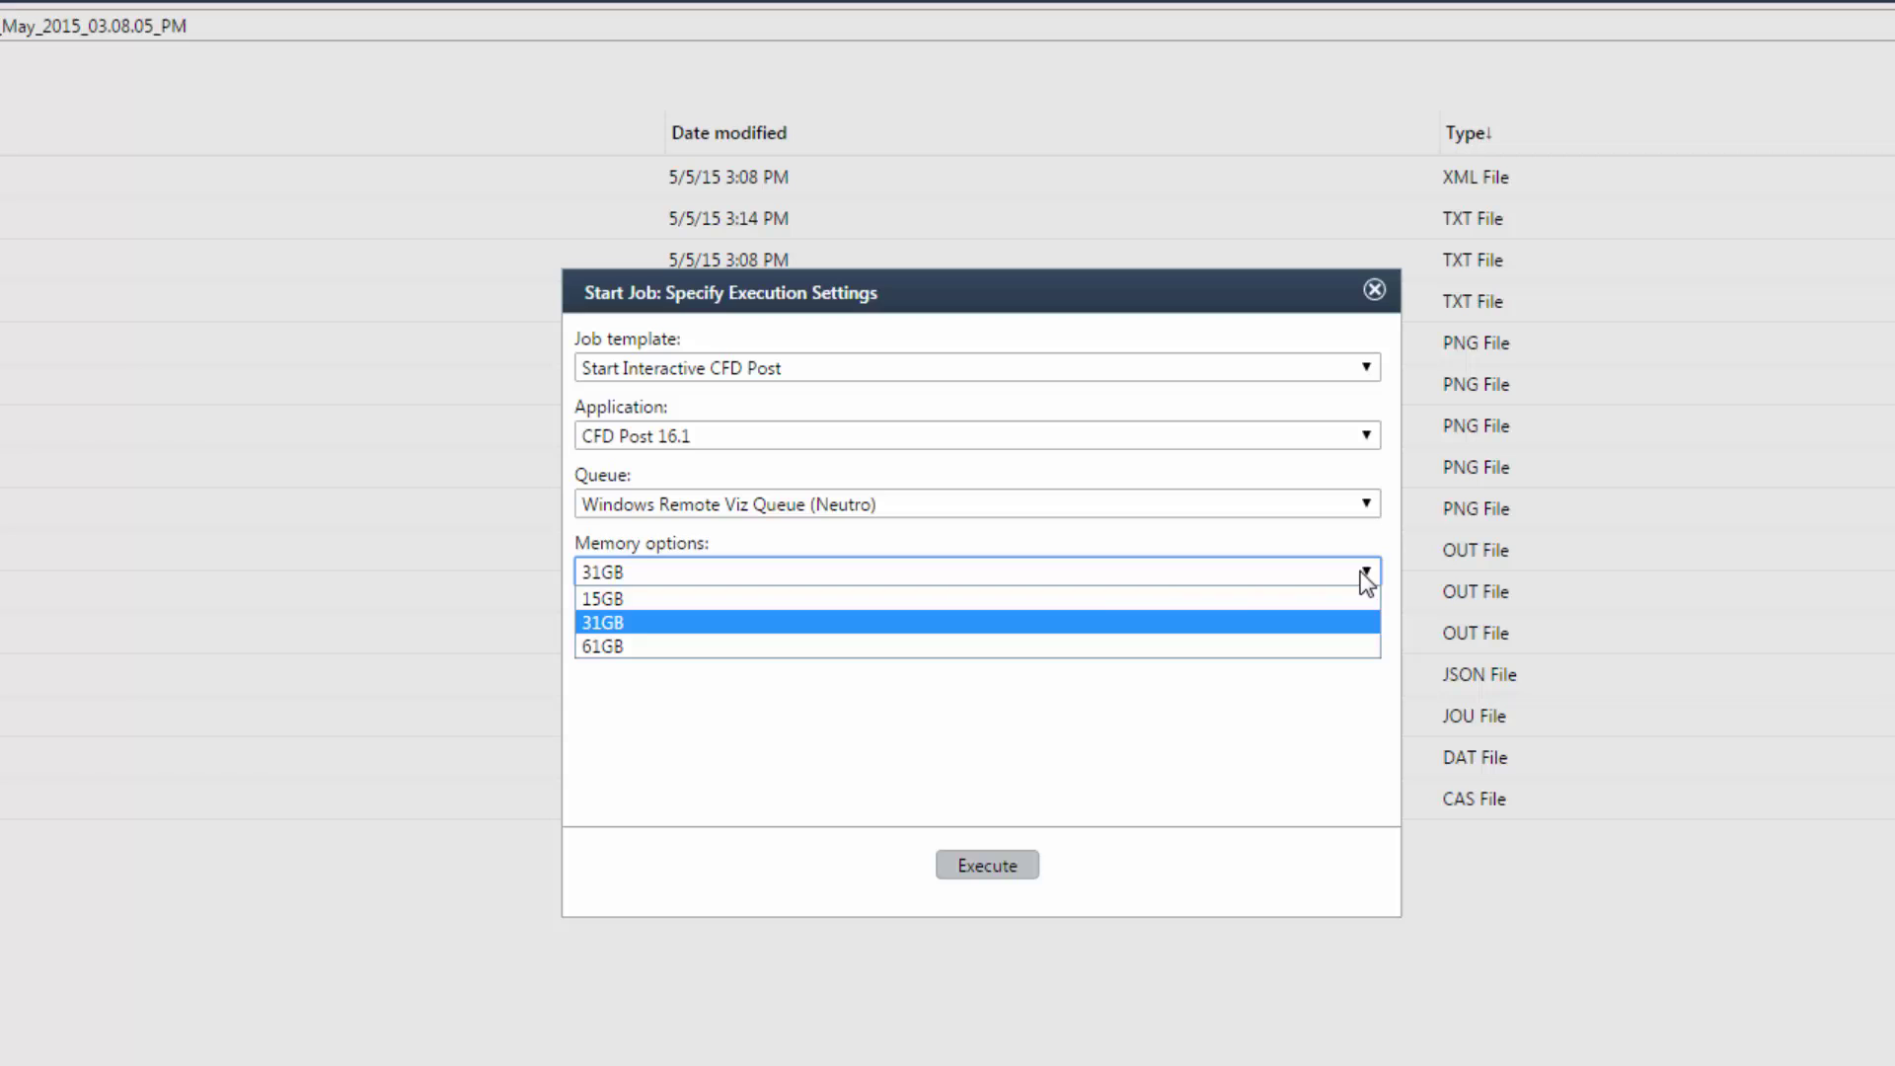
pyautogui.click(637, 602)
pyautogui.click(987, 865)
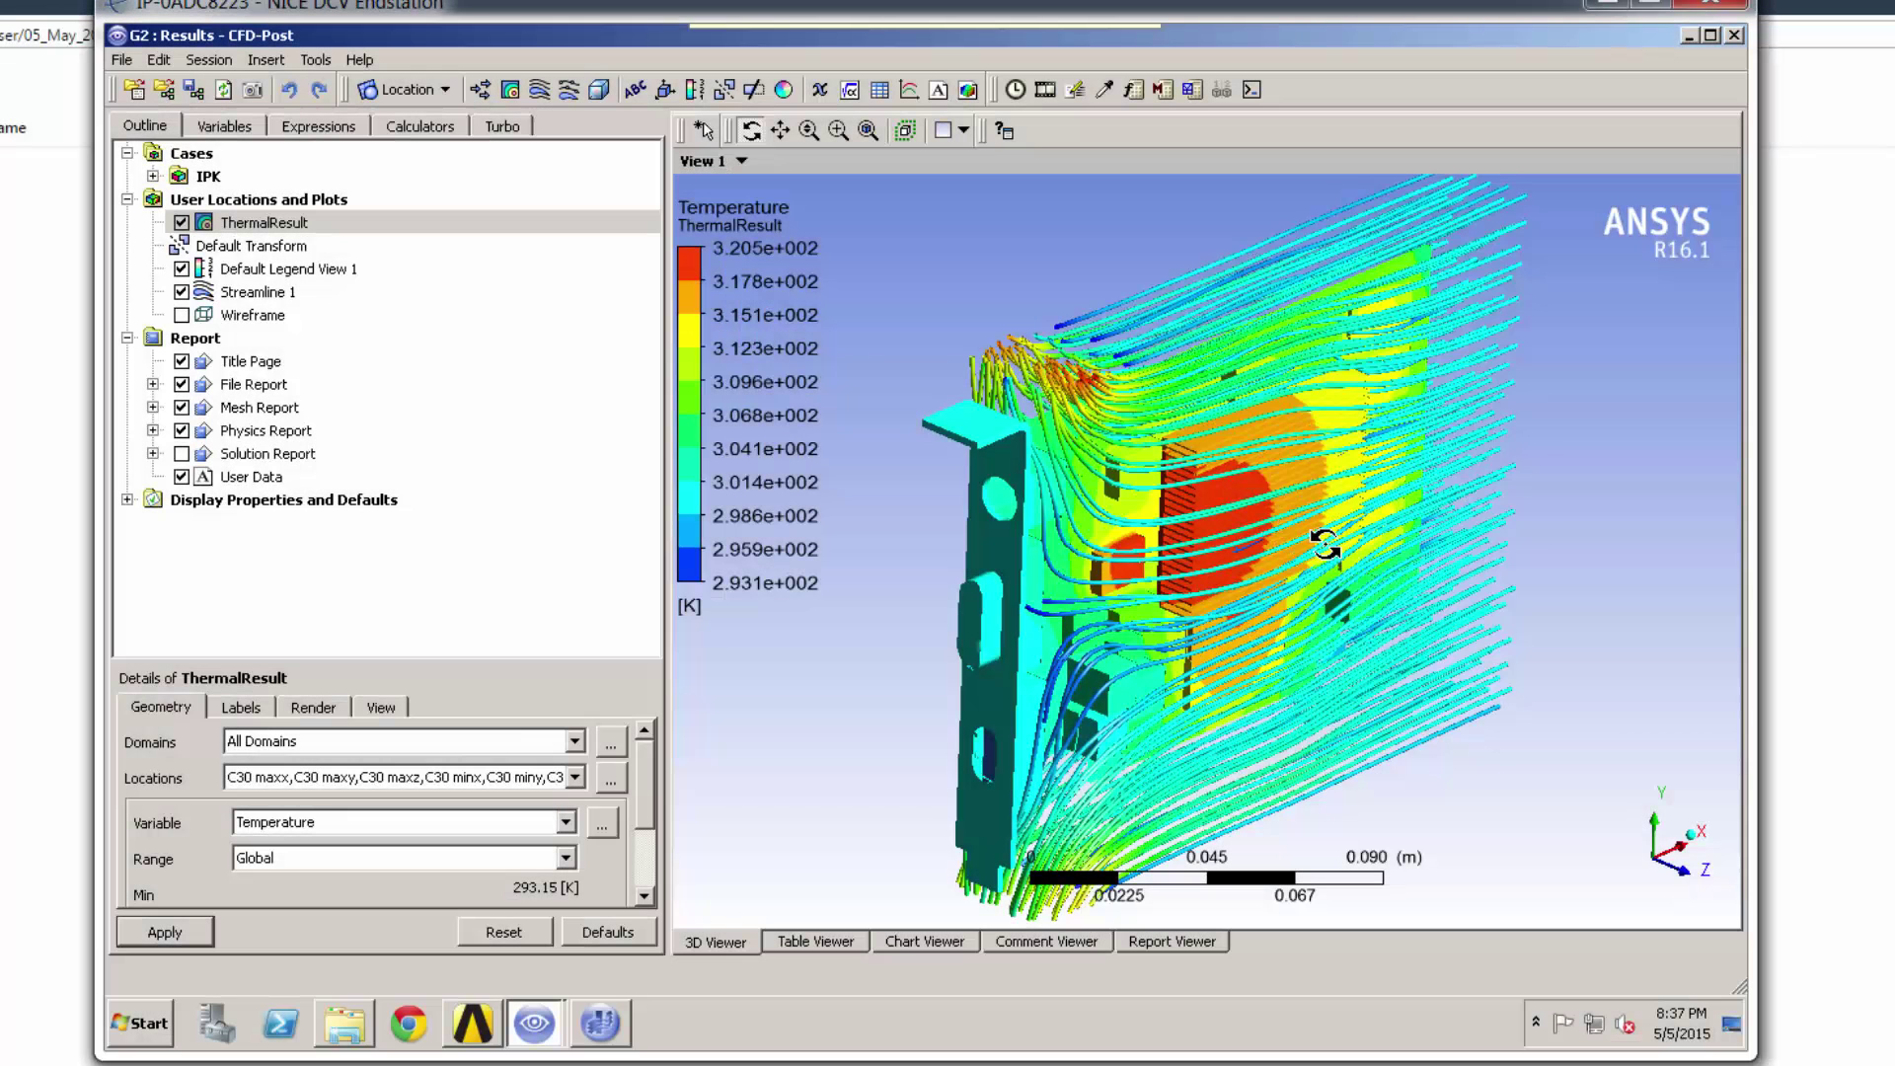
pyautogui.moveTo(1323, 543); pyautogui.dragTo(1256, 461)
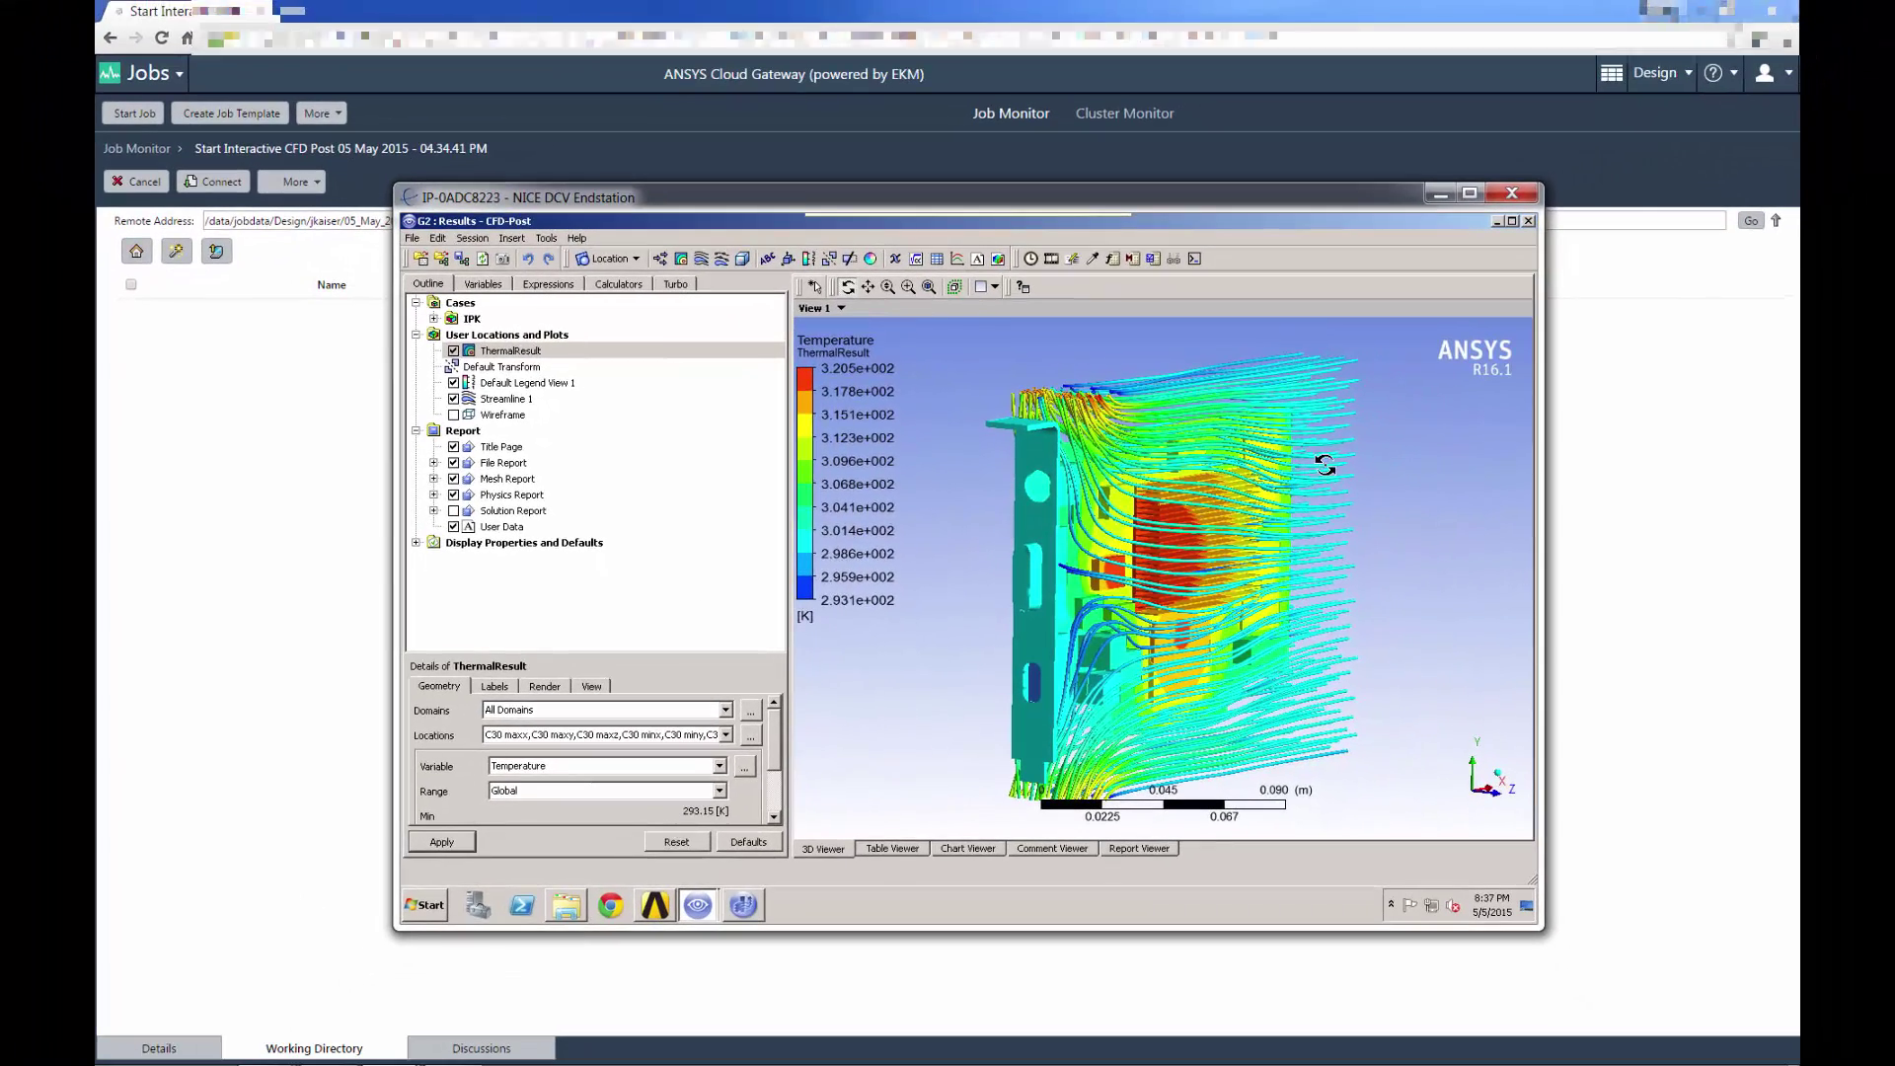
# Step: Check the availability of the visualization instances in ANSYS Cloud Gateway's Cluster Monitor
pyautogui.click(1121, 116)
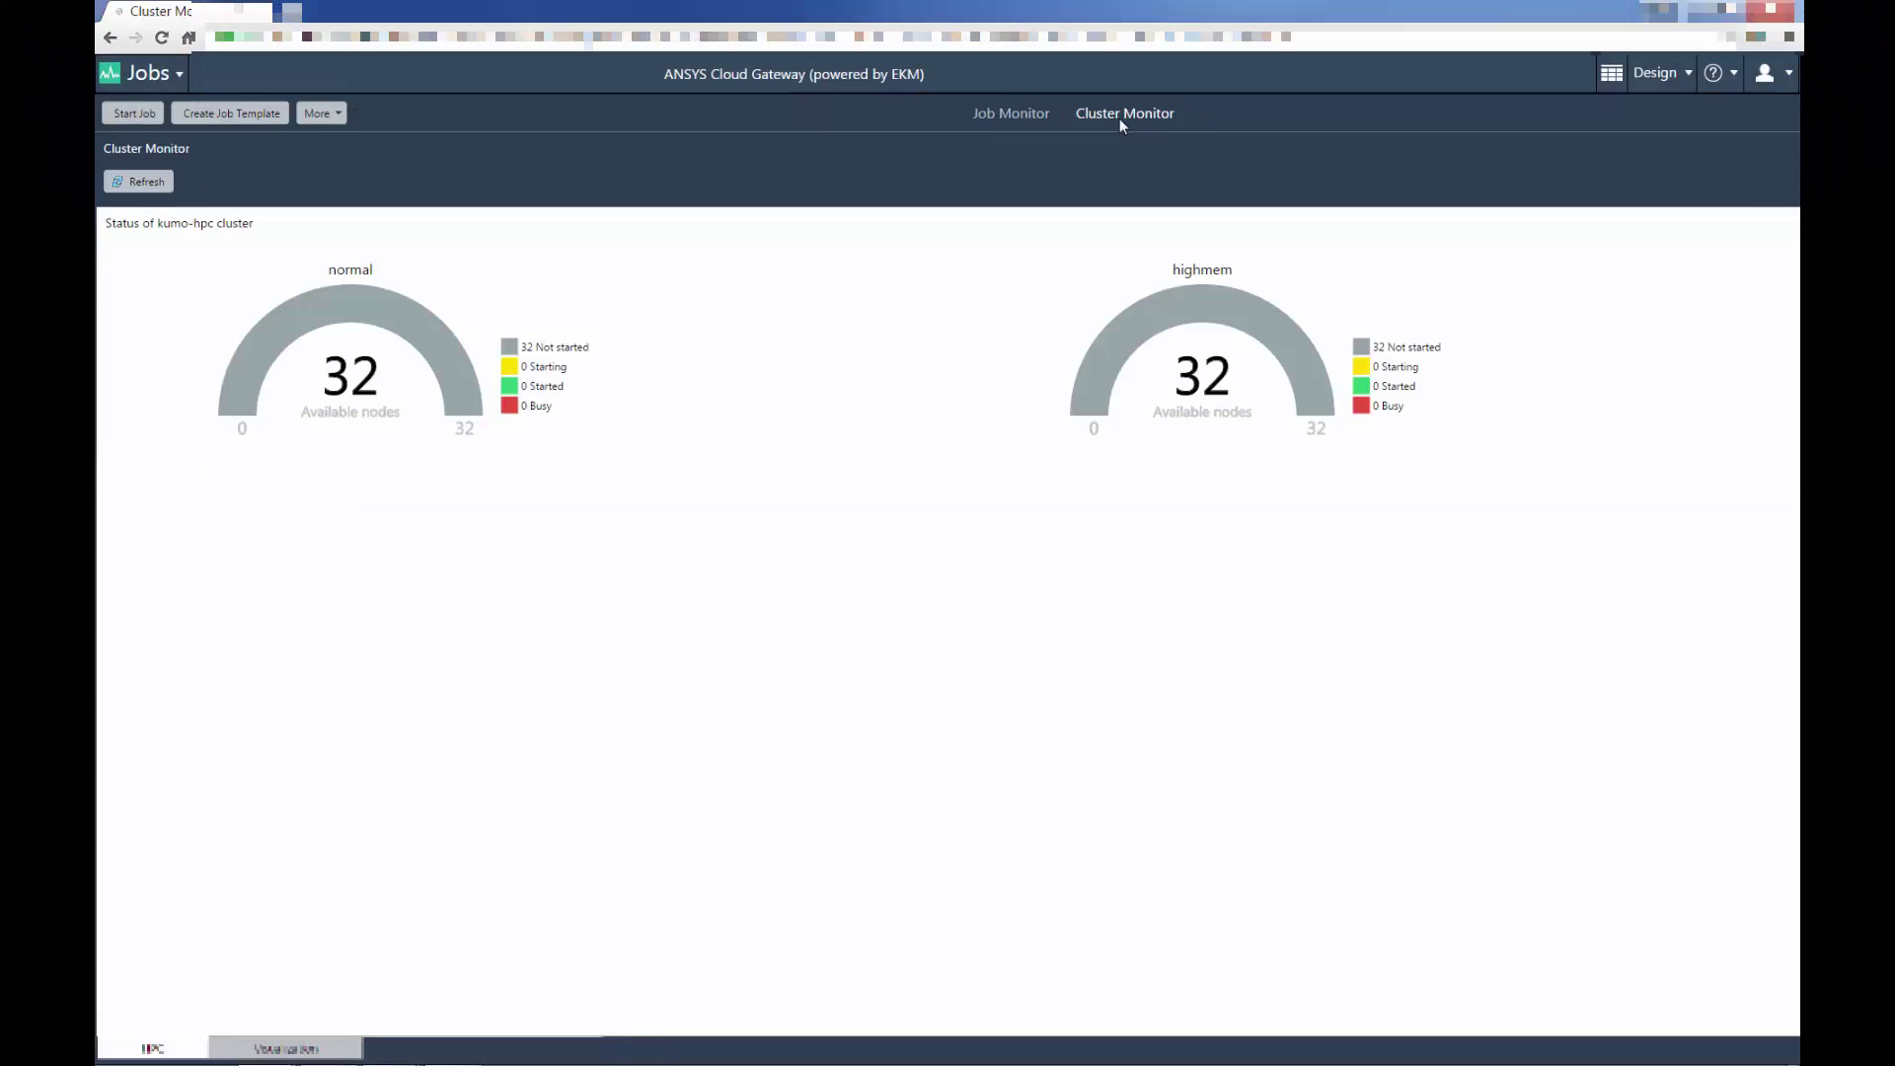
pyautogui.click(293, 1050)
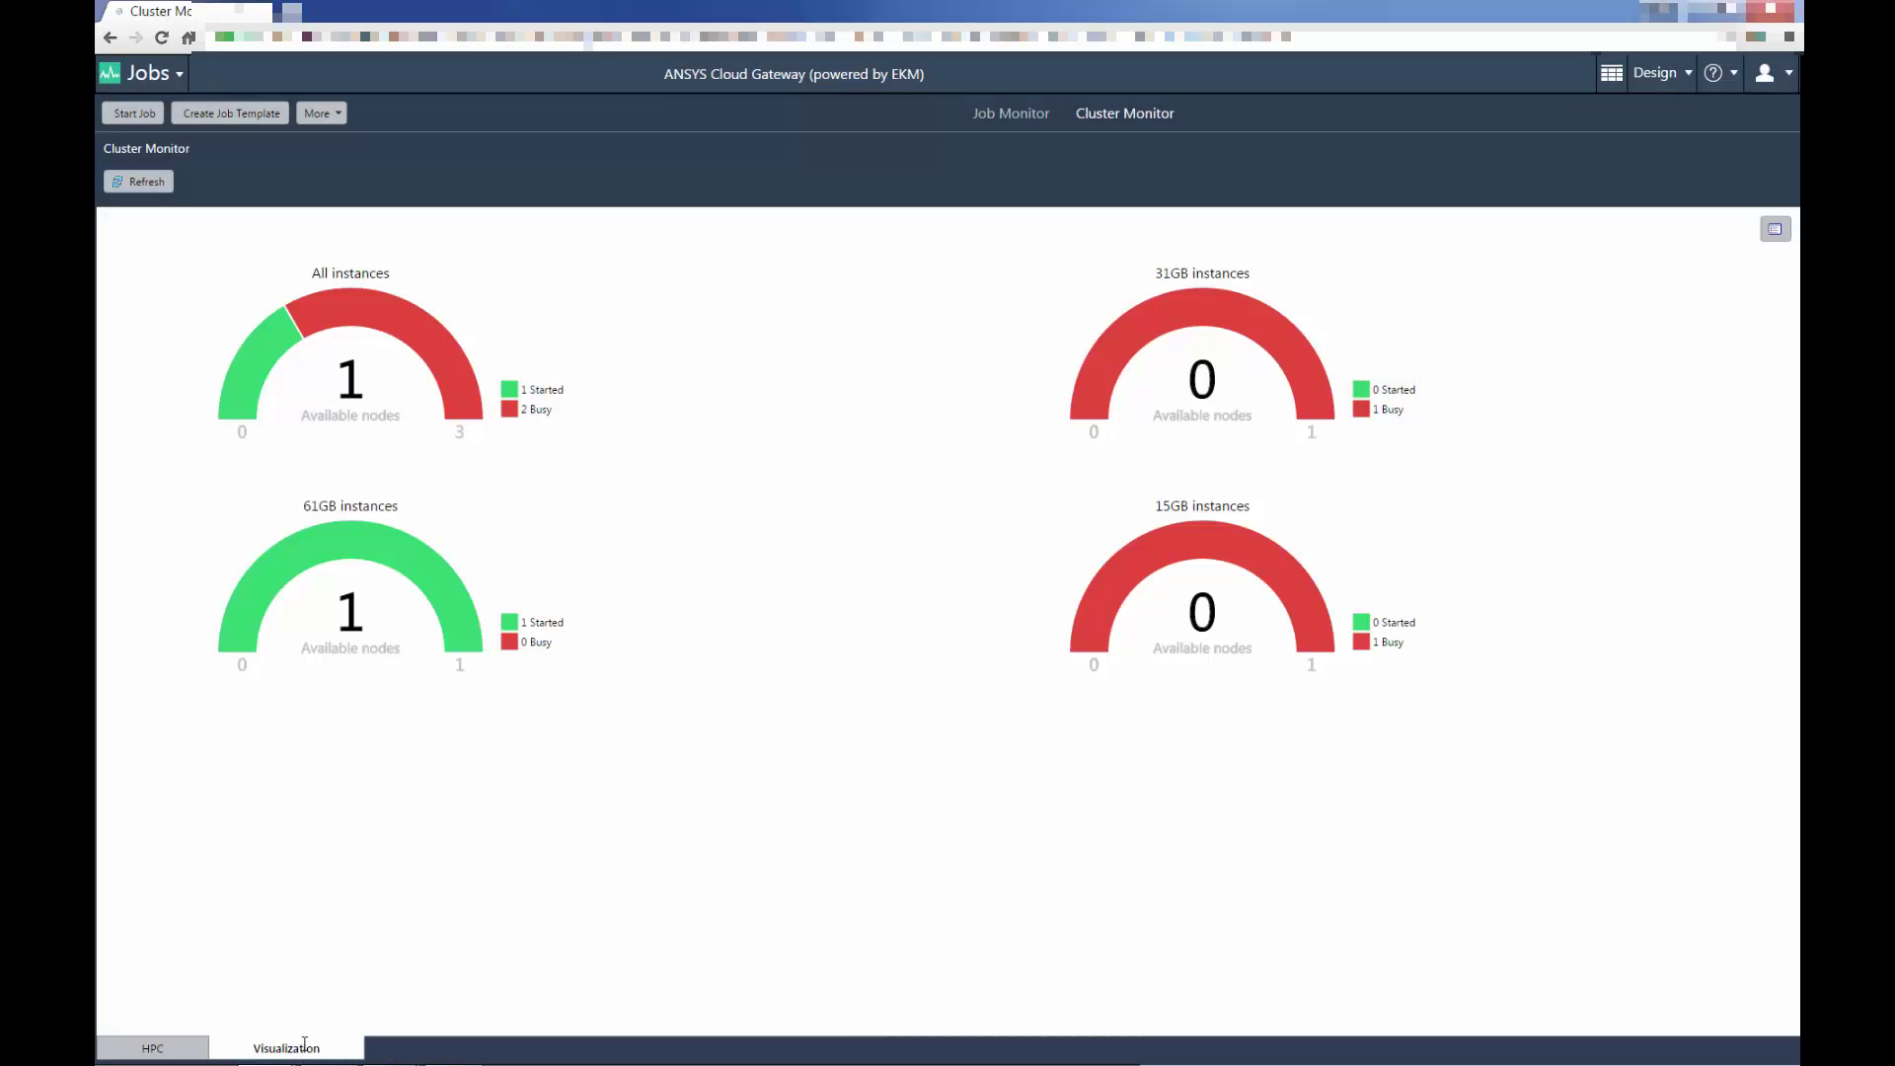
pyautogui.click(1774, 235)
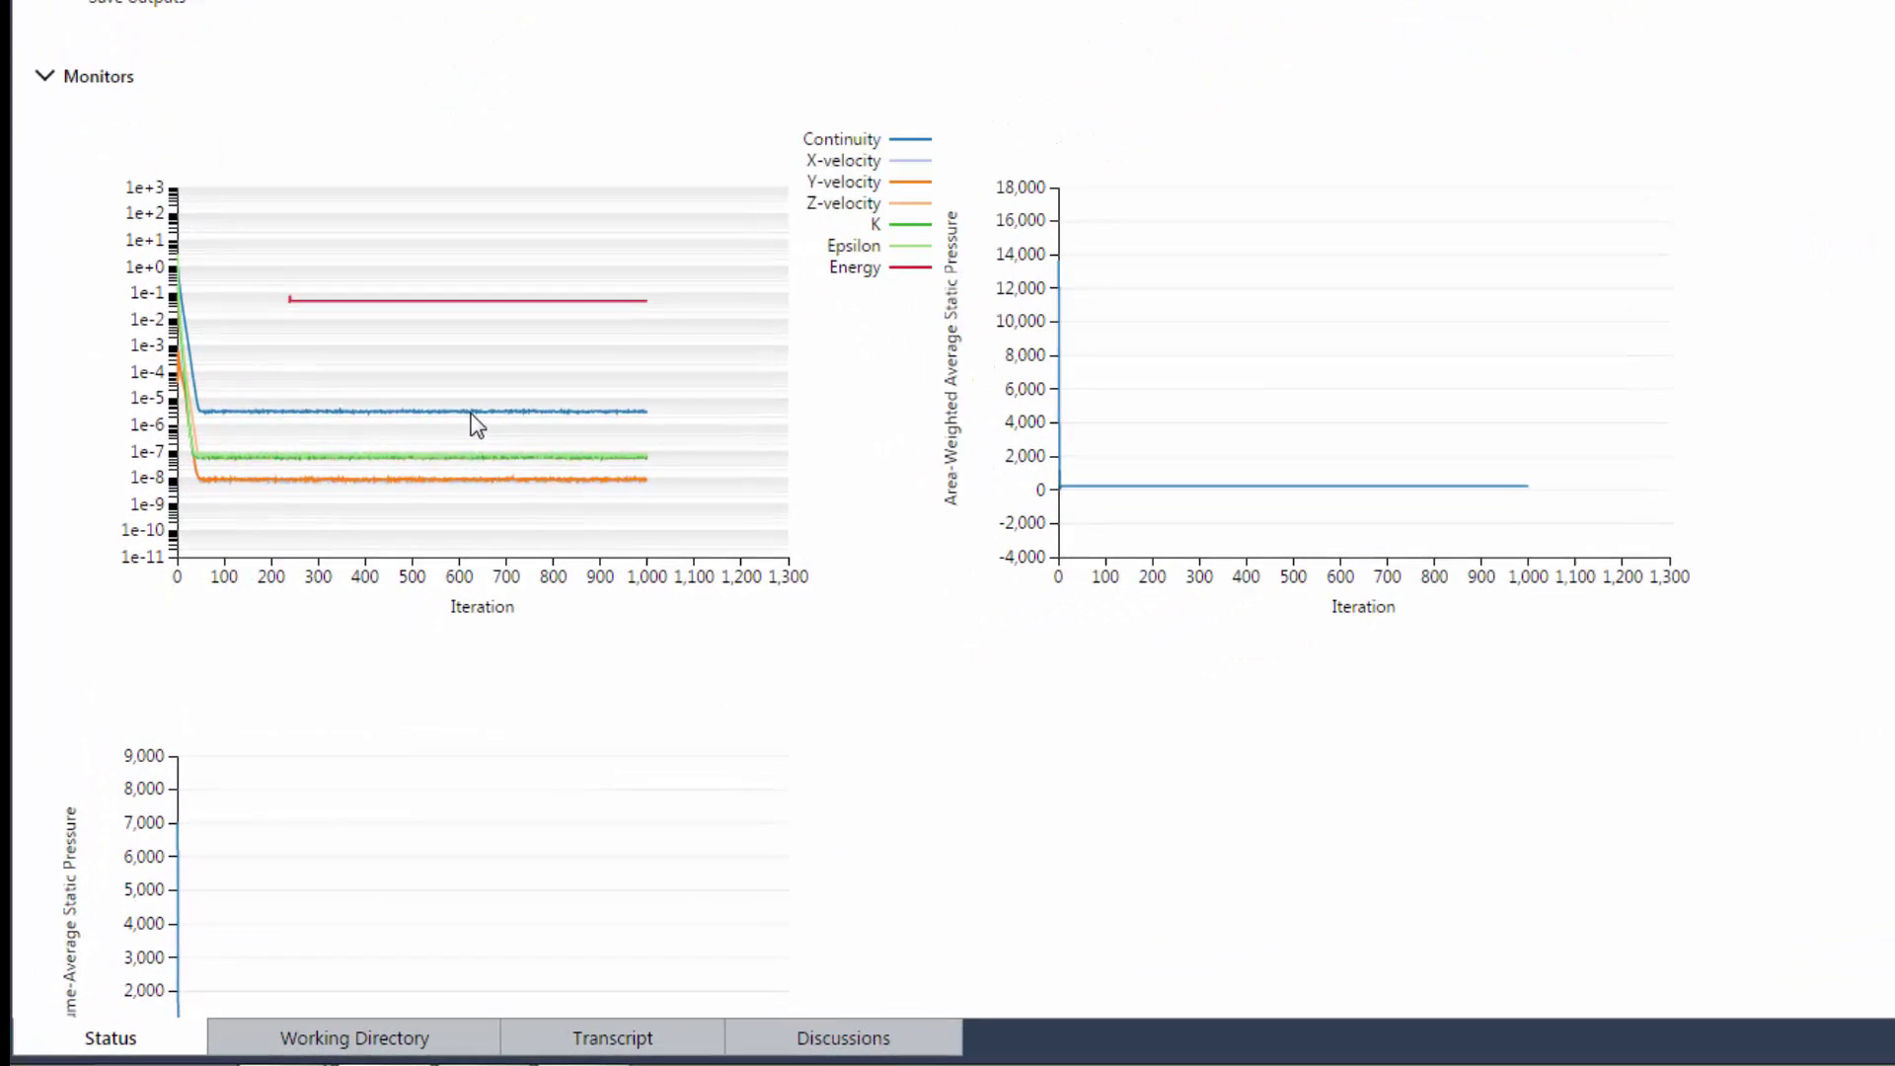
# Step: Try to download SteadyFlow.dat, SteadyFlow.cas and velocity.png from the Fluent job's working directory to the repository folder /Data/My Data
pyautogui.click(364, 1022)
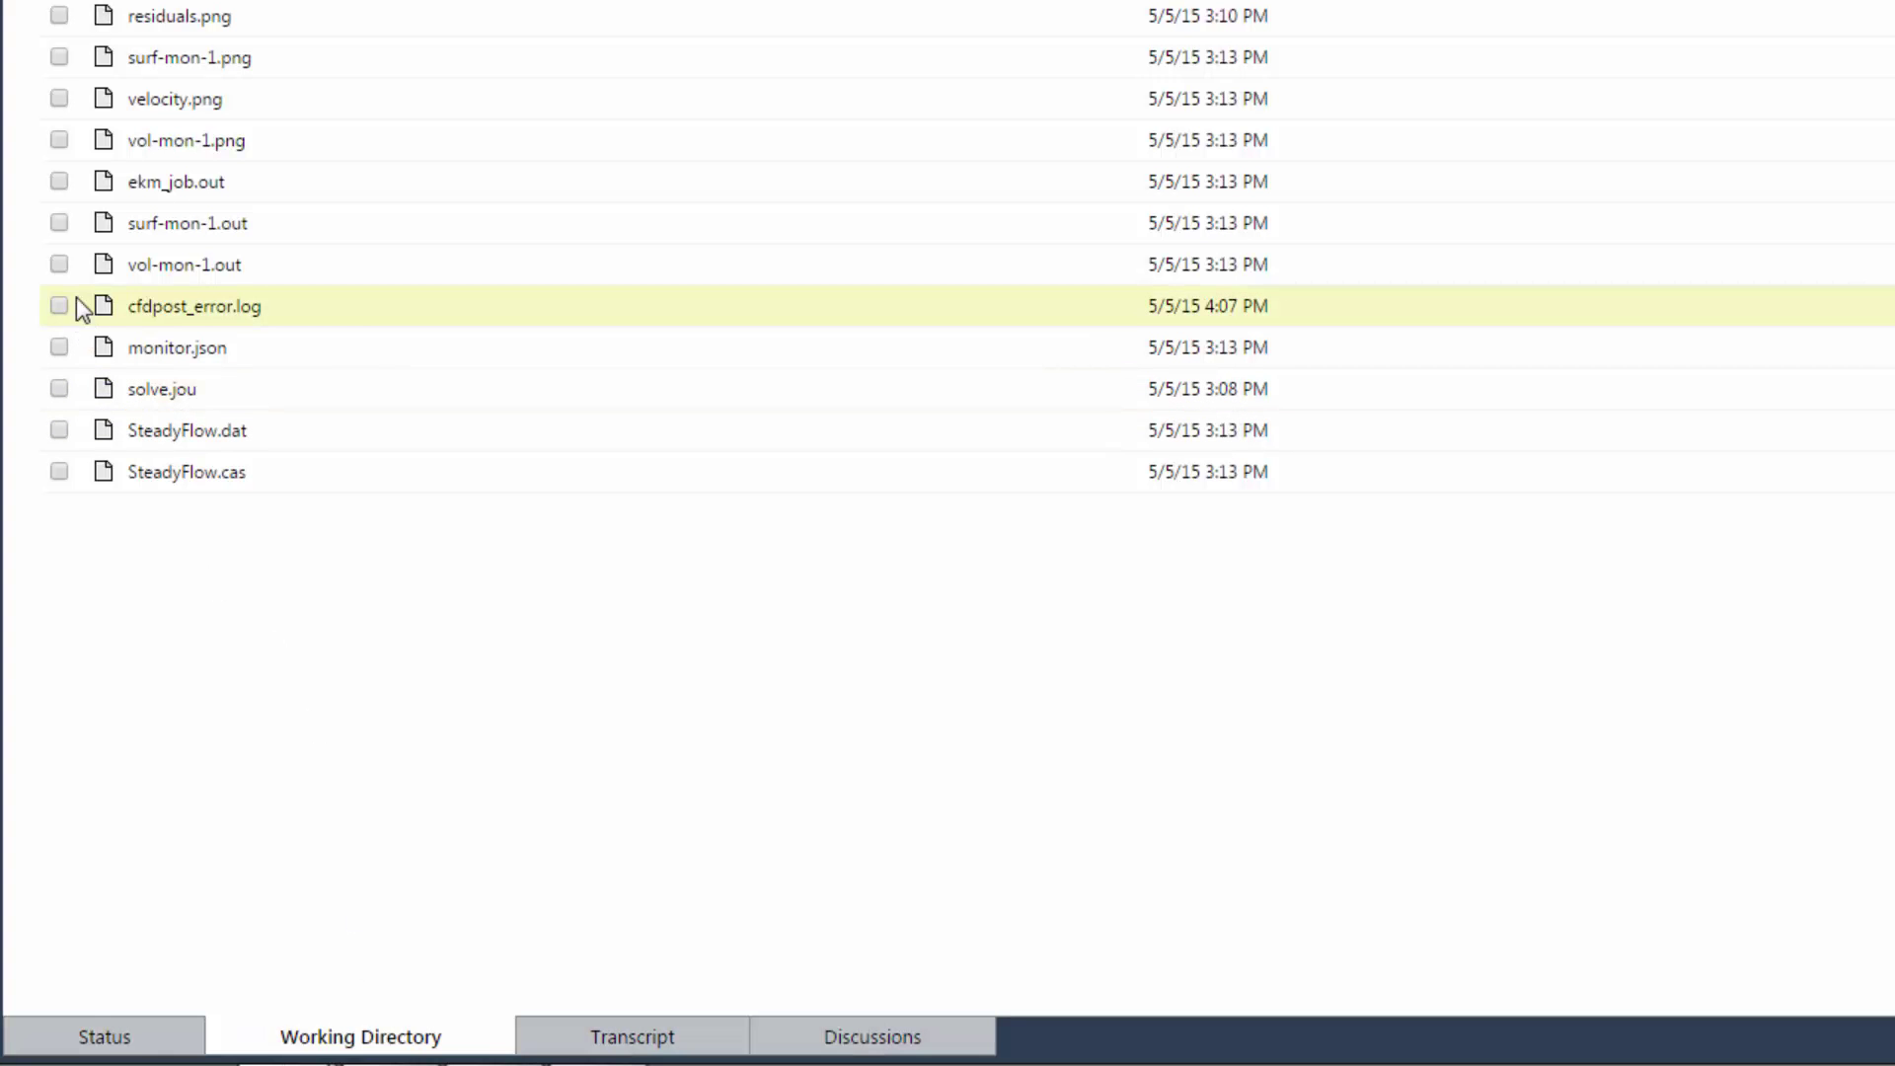
pyautogui.click(59, 430)
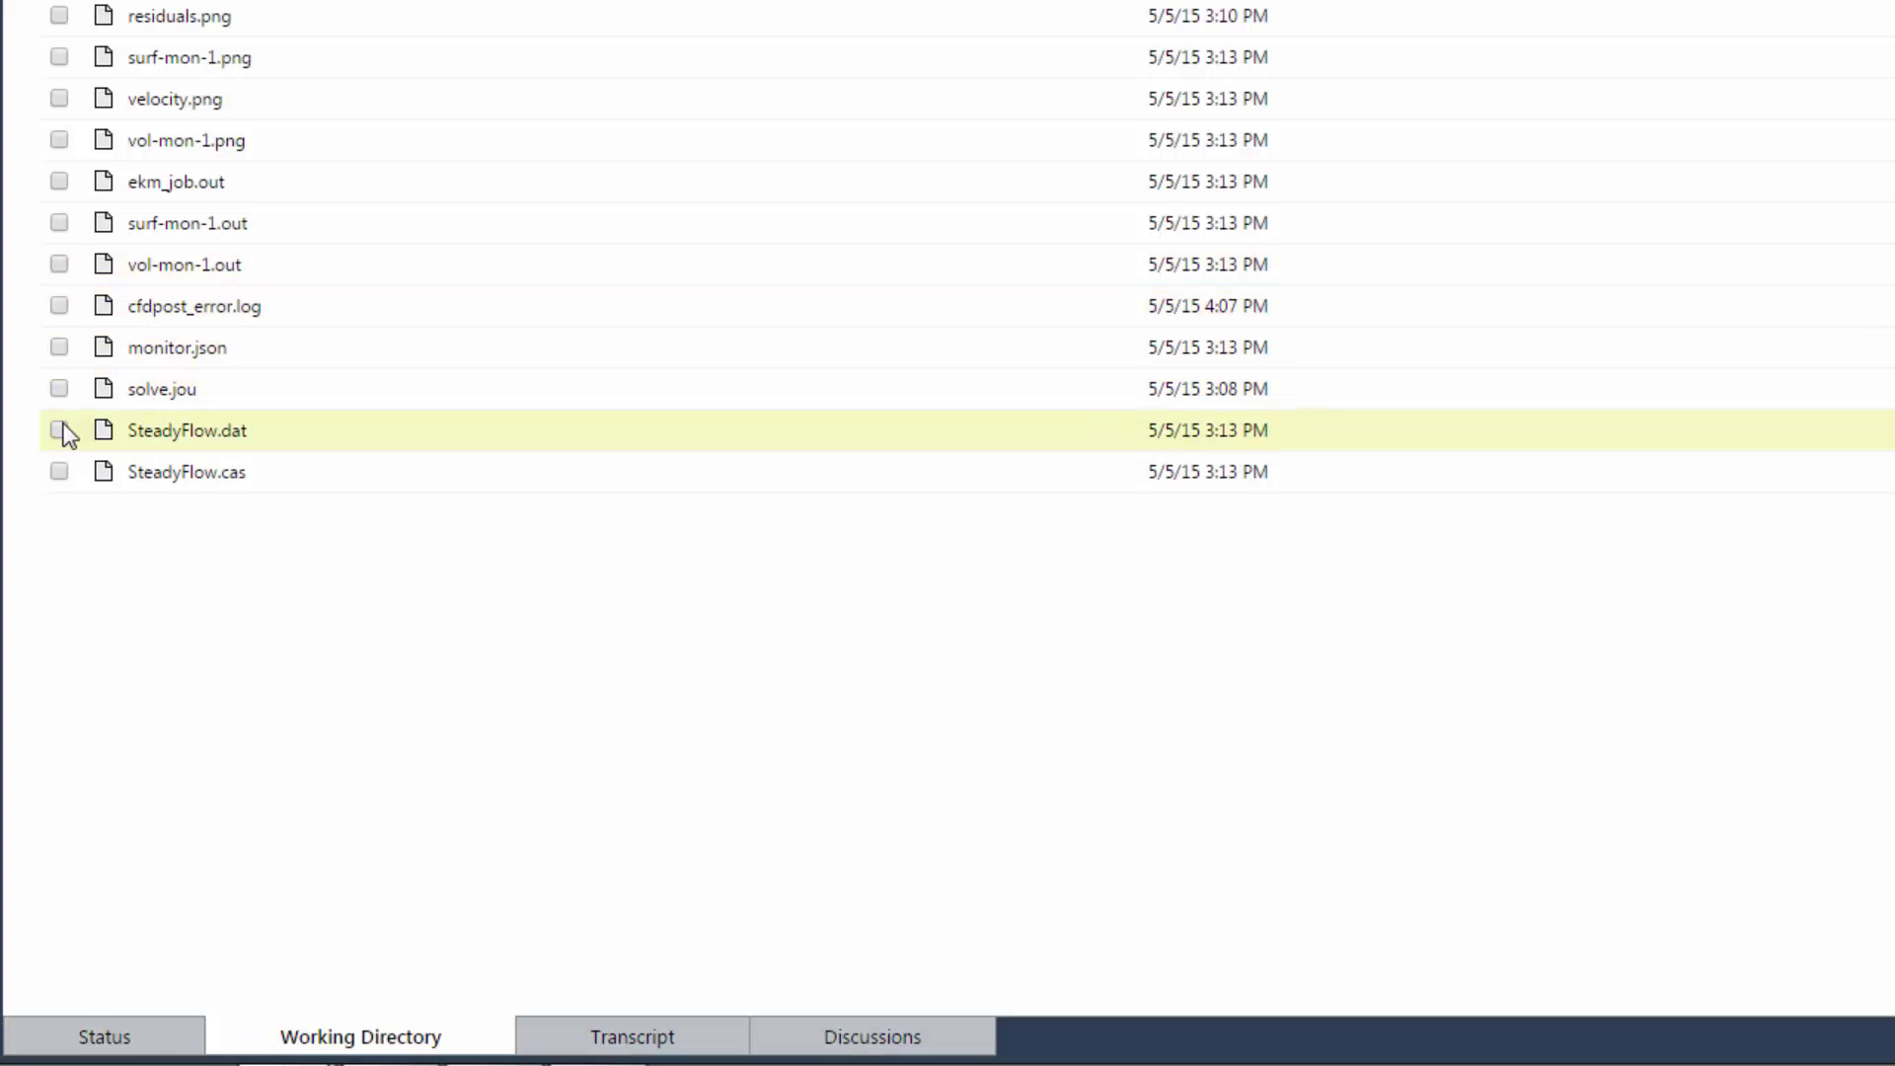
pyautogui.click(59, 471)
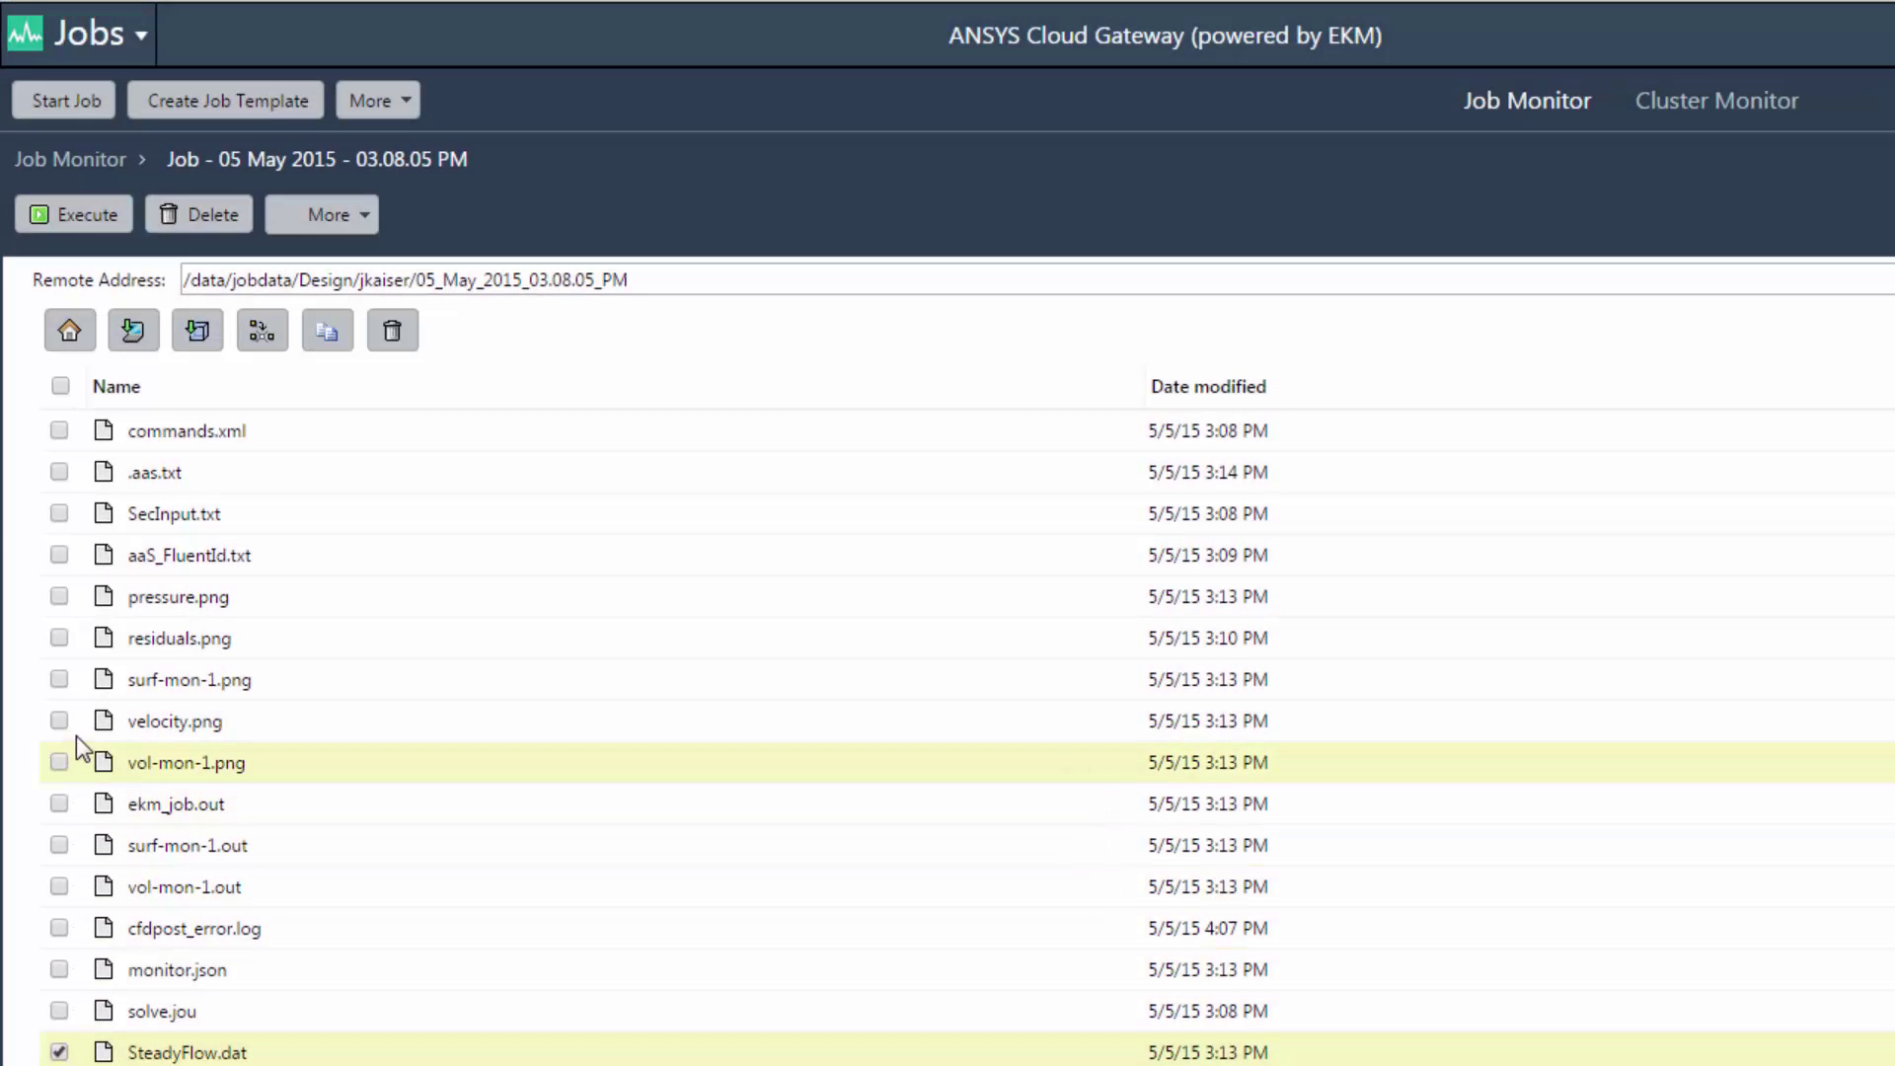
pyautogui.click(59, 659)
pyautogui.click(198, 331)
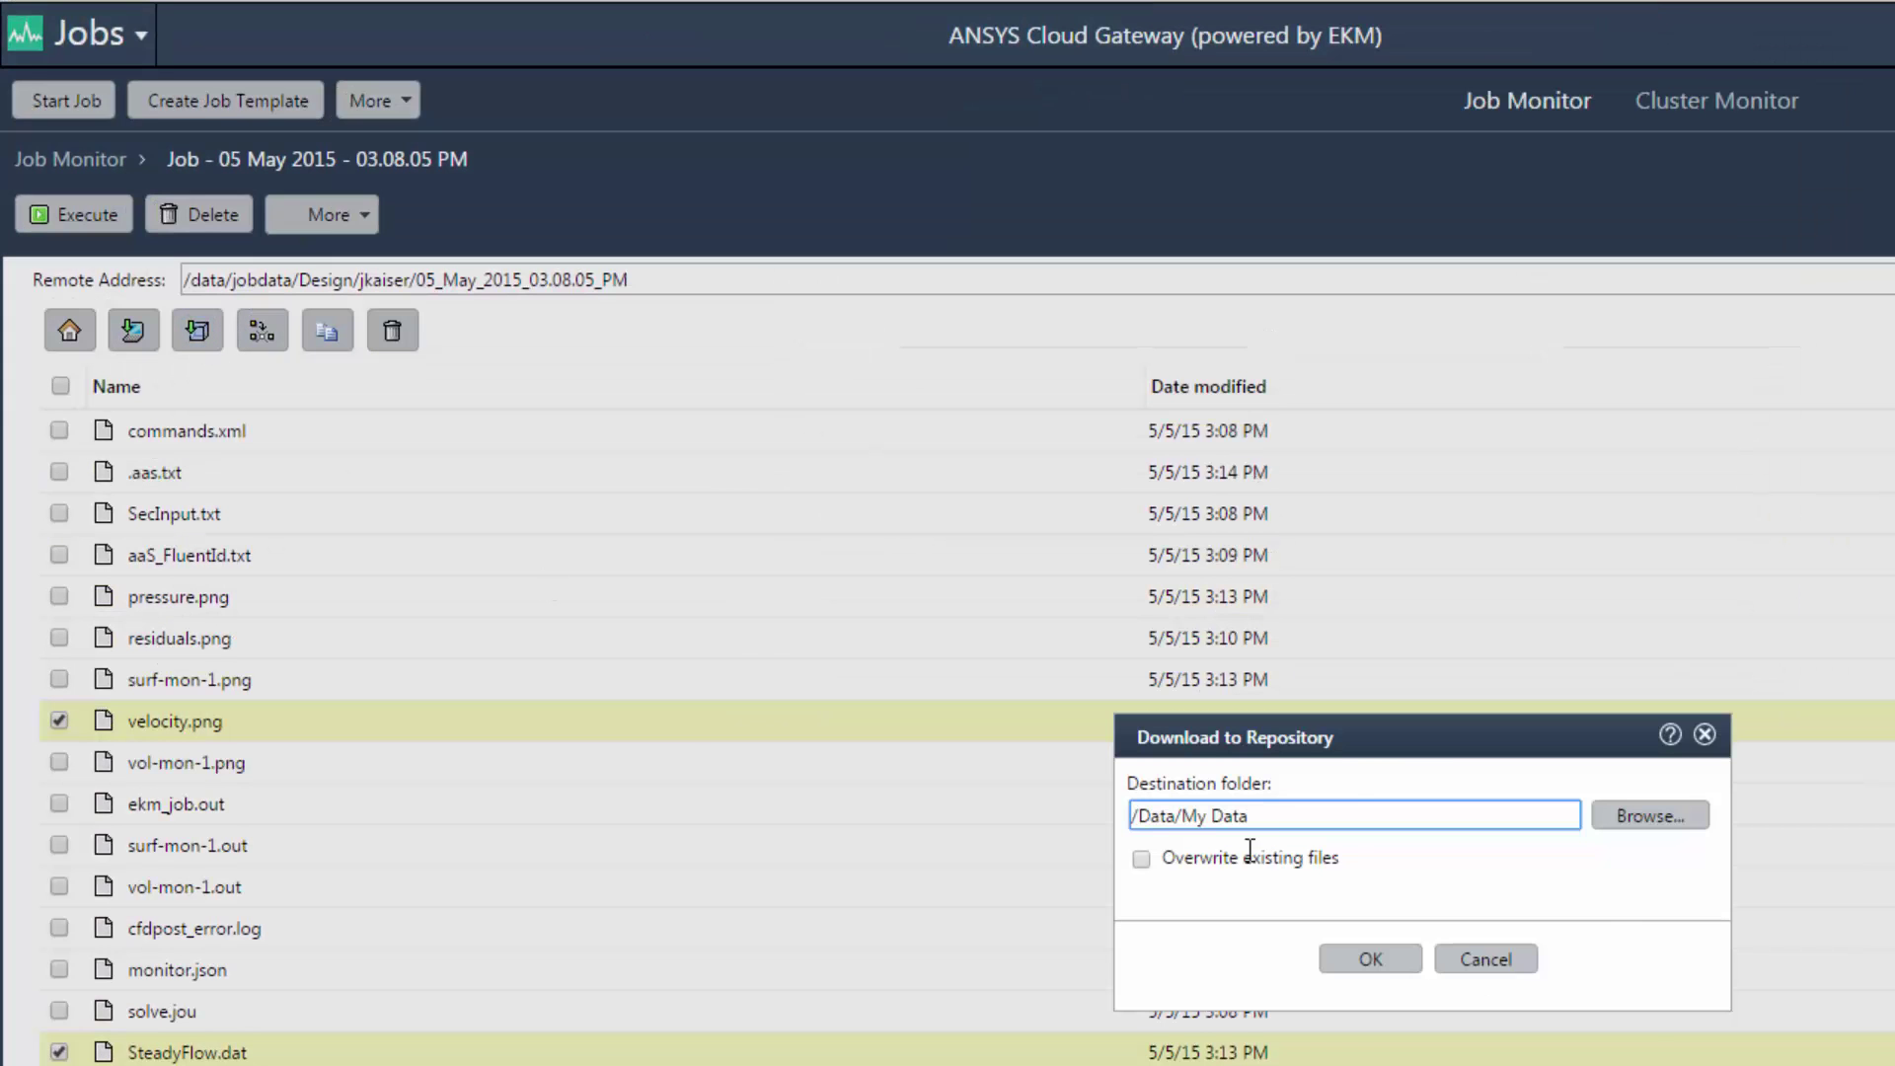
pyautogui.click(1471, 963)
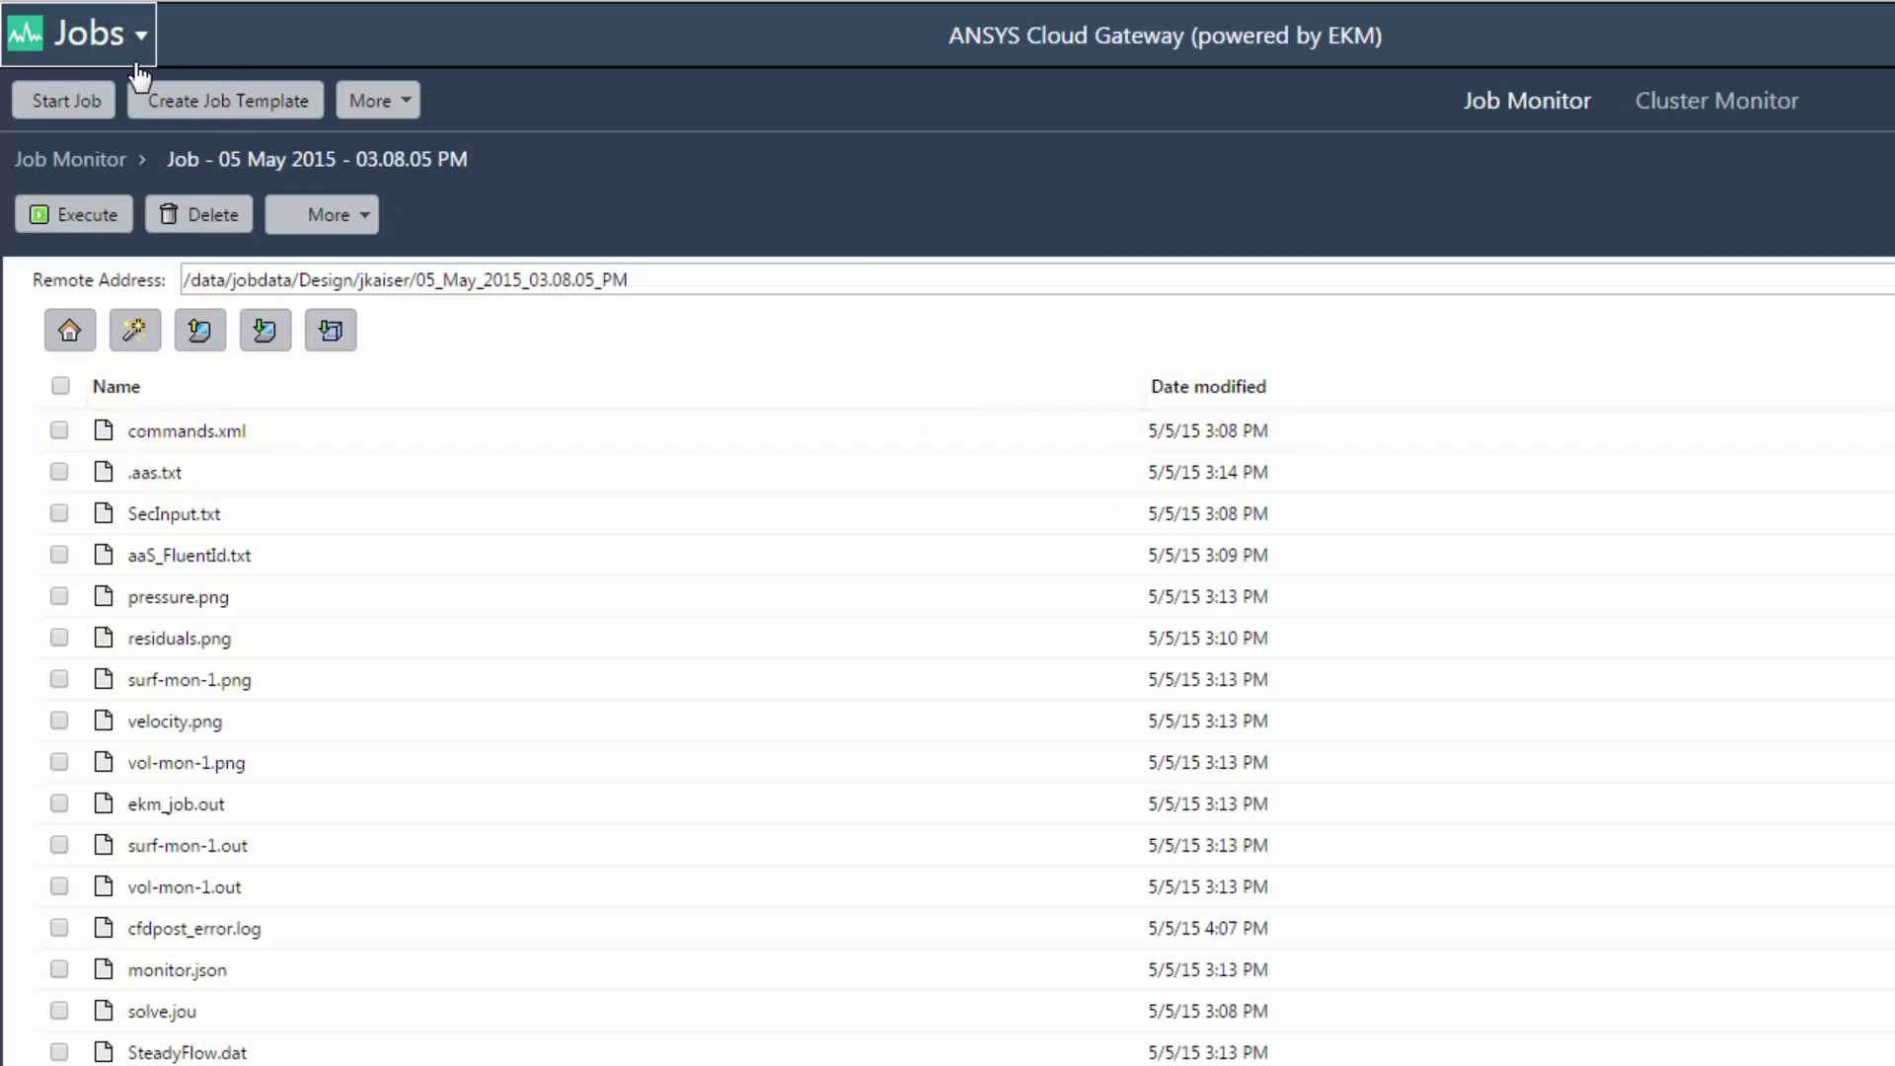
# Step: Open the AGraphicsCard.rst result from the Simulation Results folder in the shared data
pyautogui.click(140, 35)
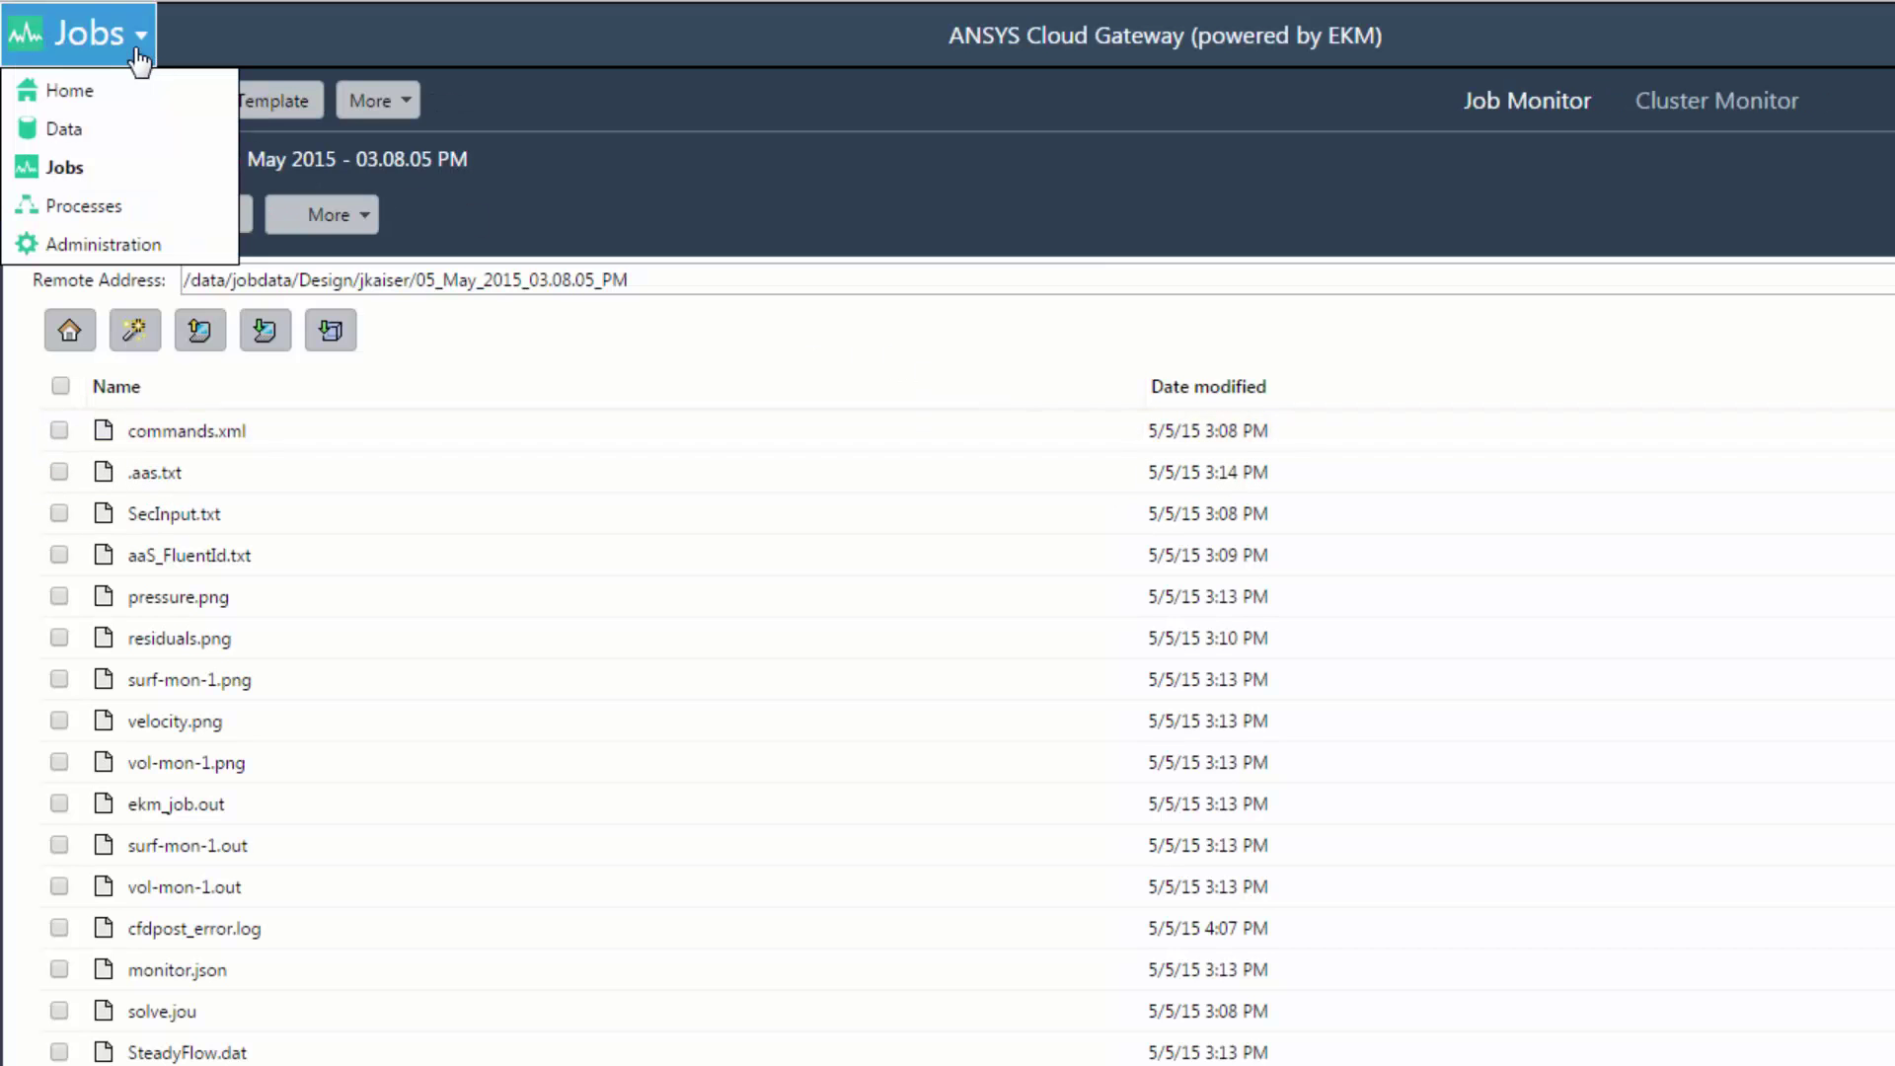
pyautogui.click(69, 143)
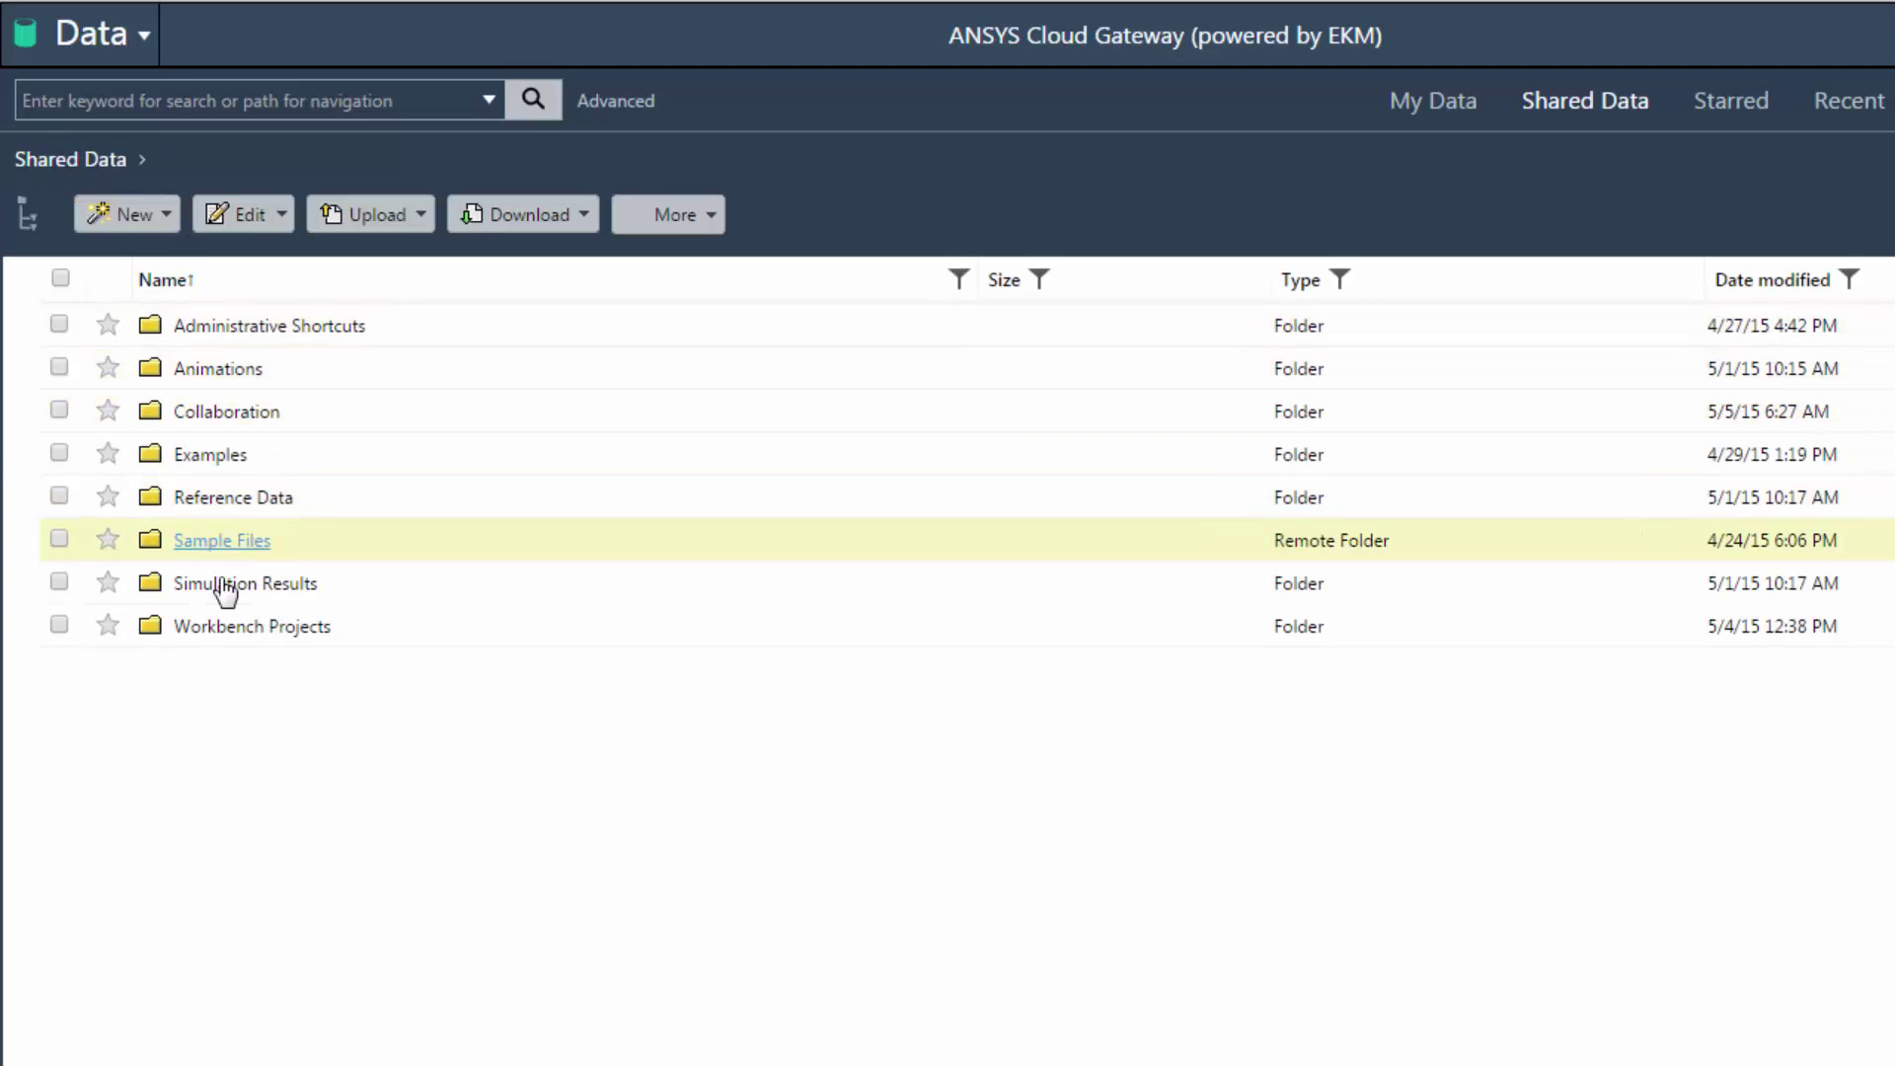
pyautogui.click(222, 584)
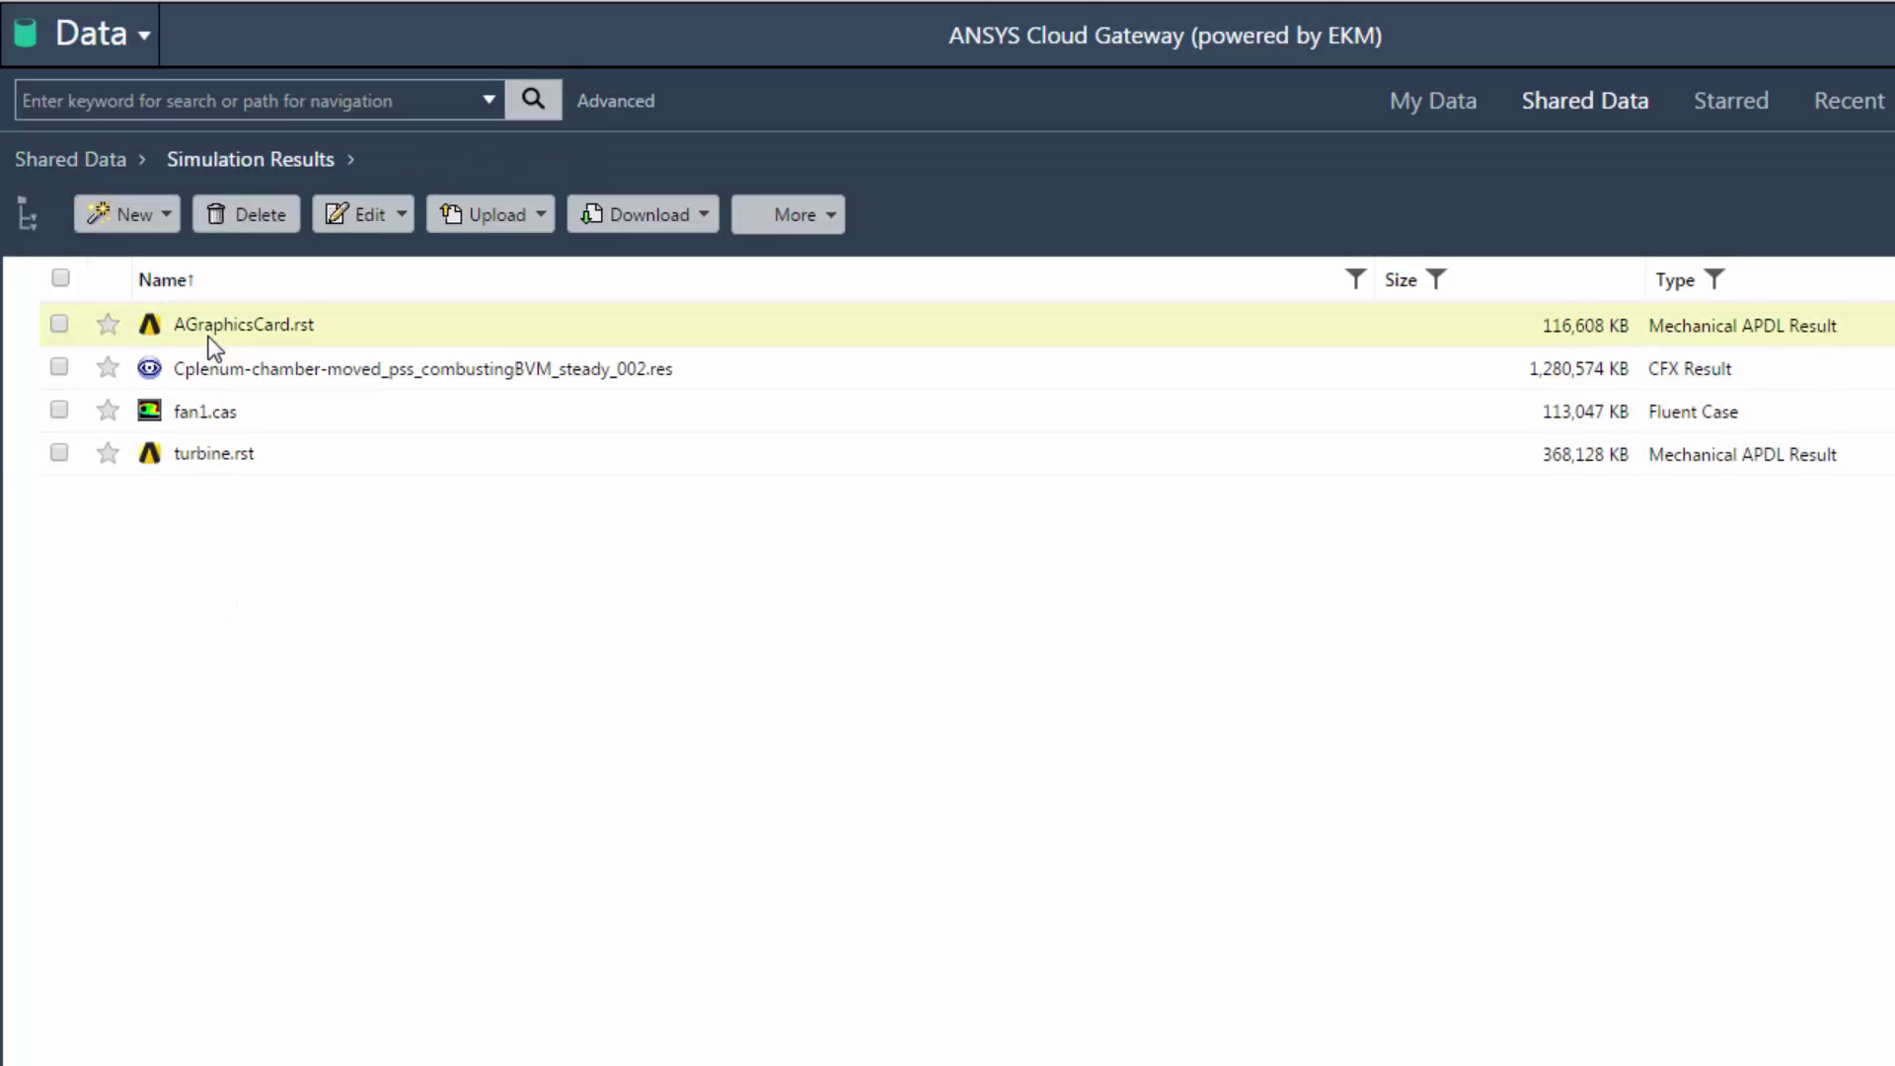
pyautogui.click(206, 333)
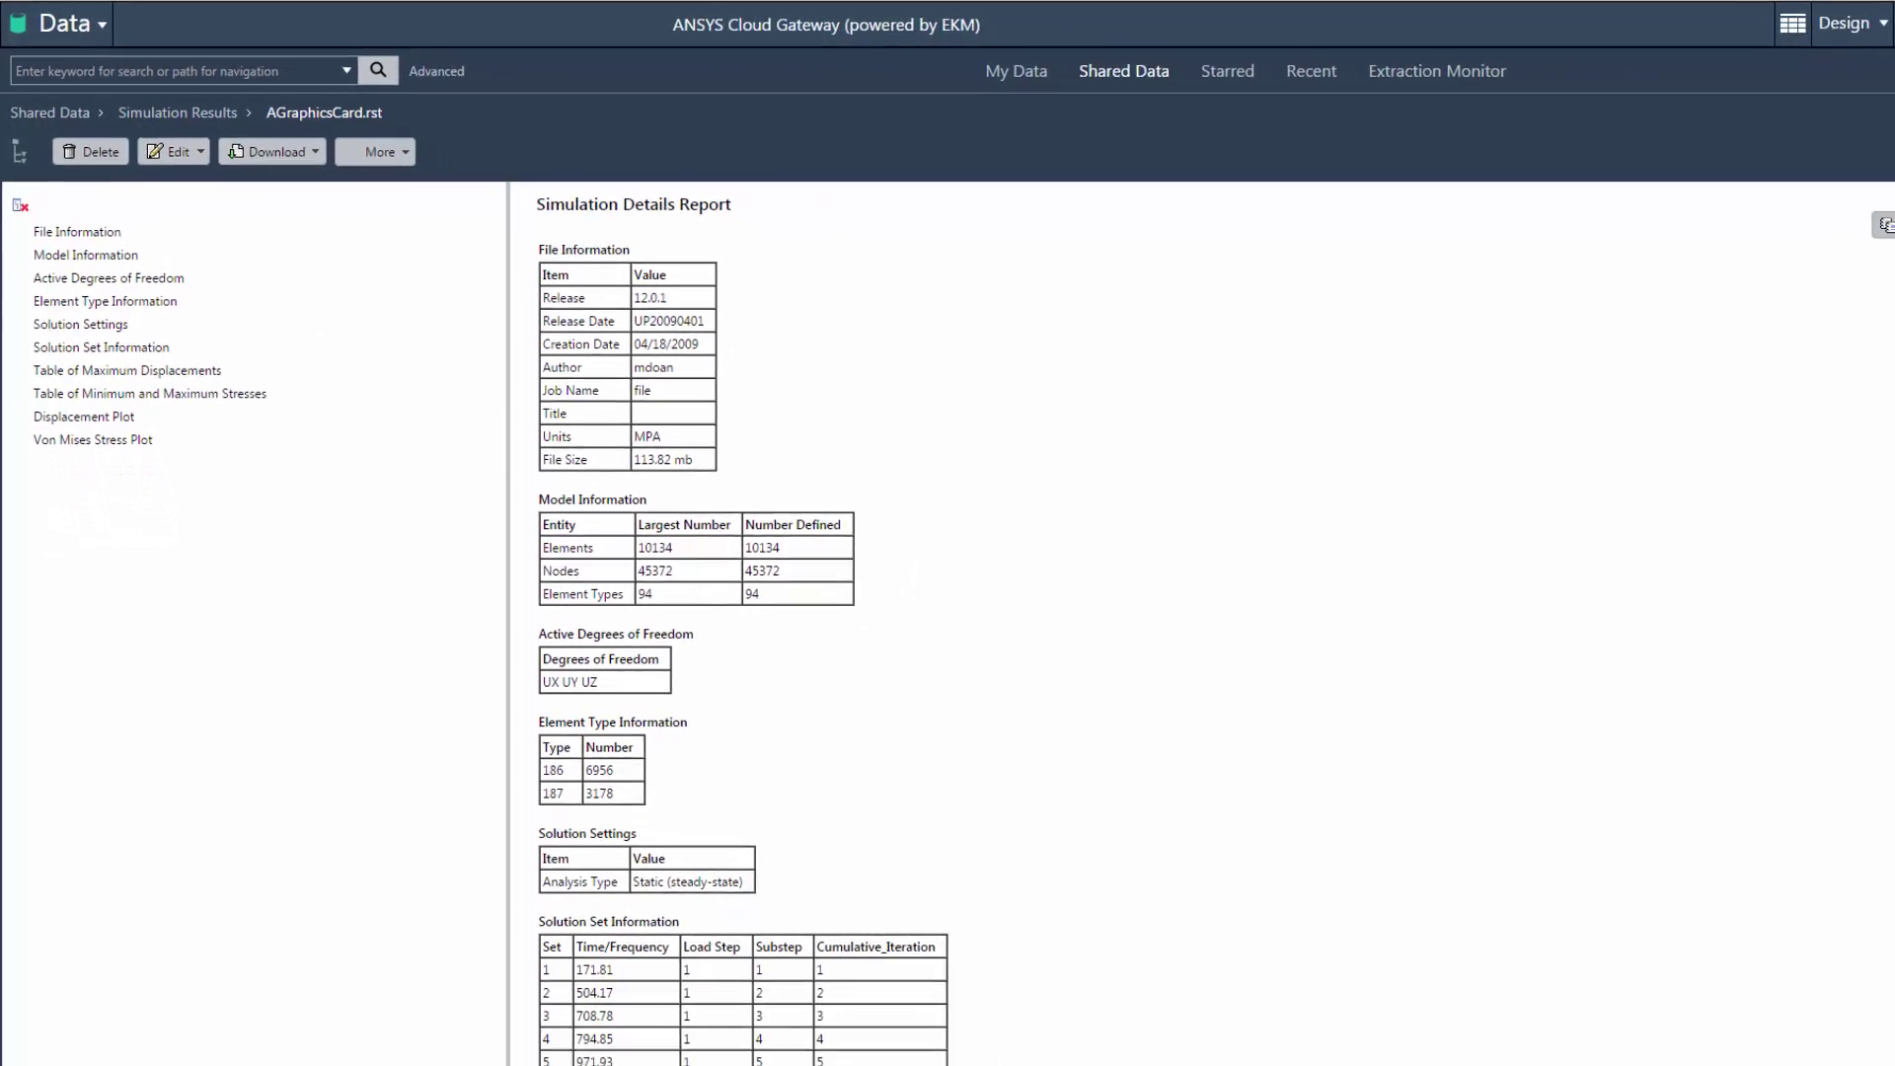
# Step: Examine the displacement and Von Mises stress plots in the simulation report, and rotate the graphics card model in the 3D viewer
pyautogui.moveTo(1838, 446); pyautogui.dragTo(1777, 922)
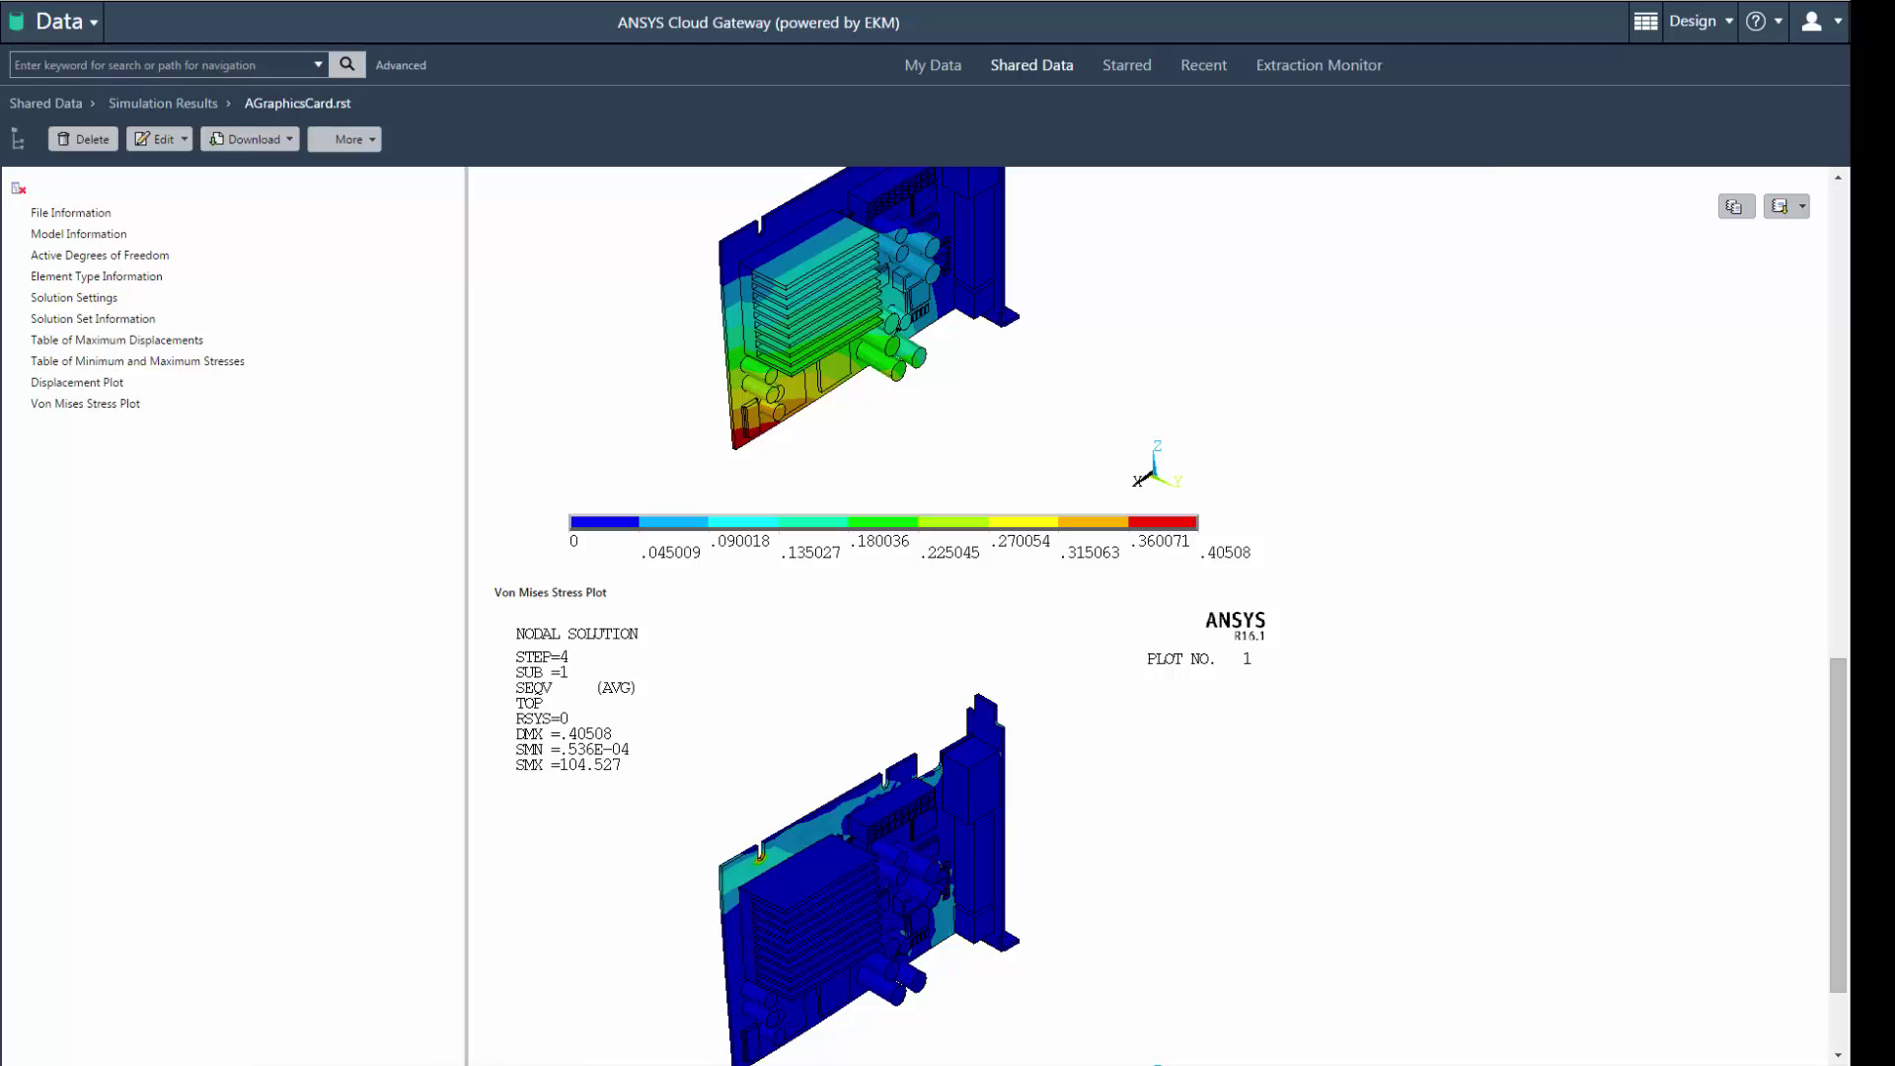
pyautogui.click(497, 868)
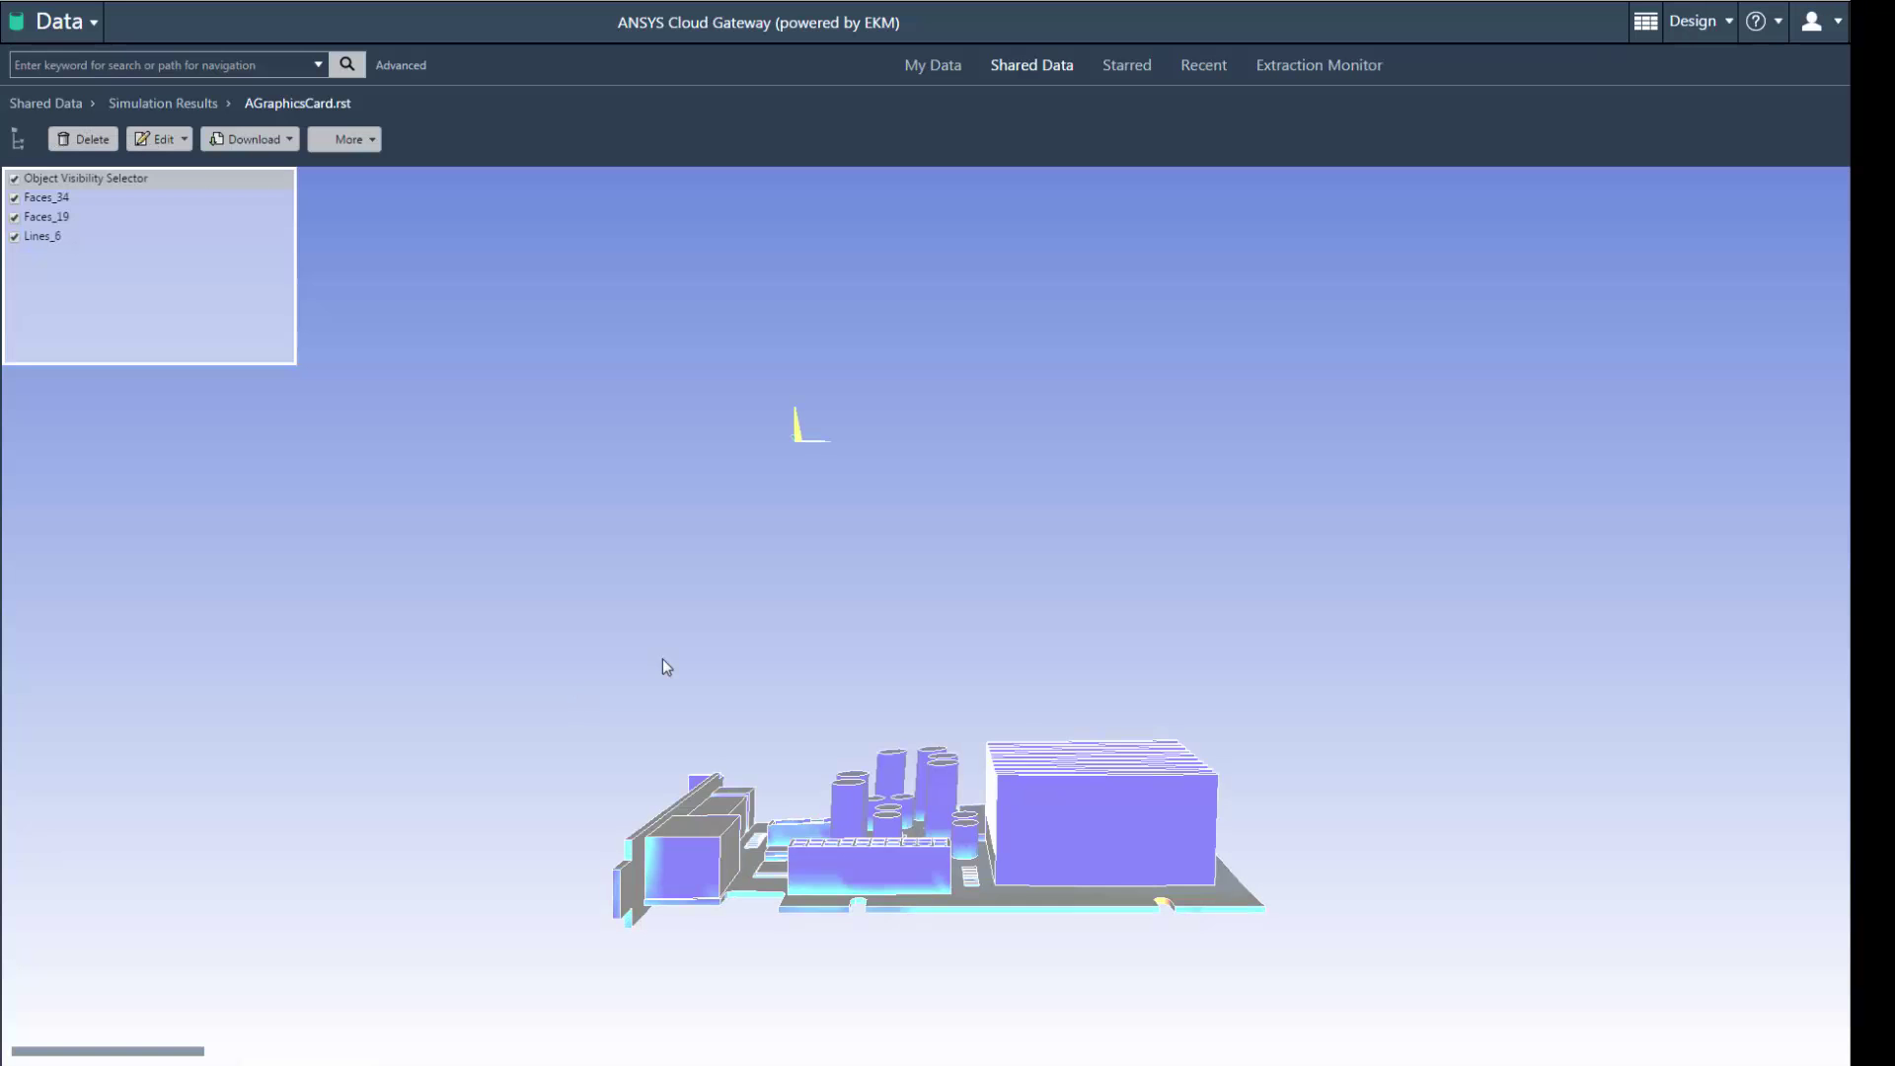
pyautogui.moveTo(661, 659); pyautogui.dragTo(873, 847)
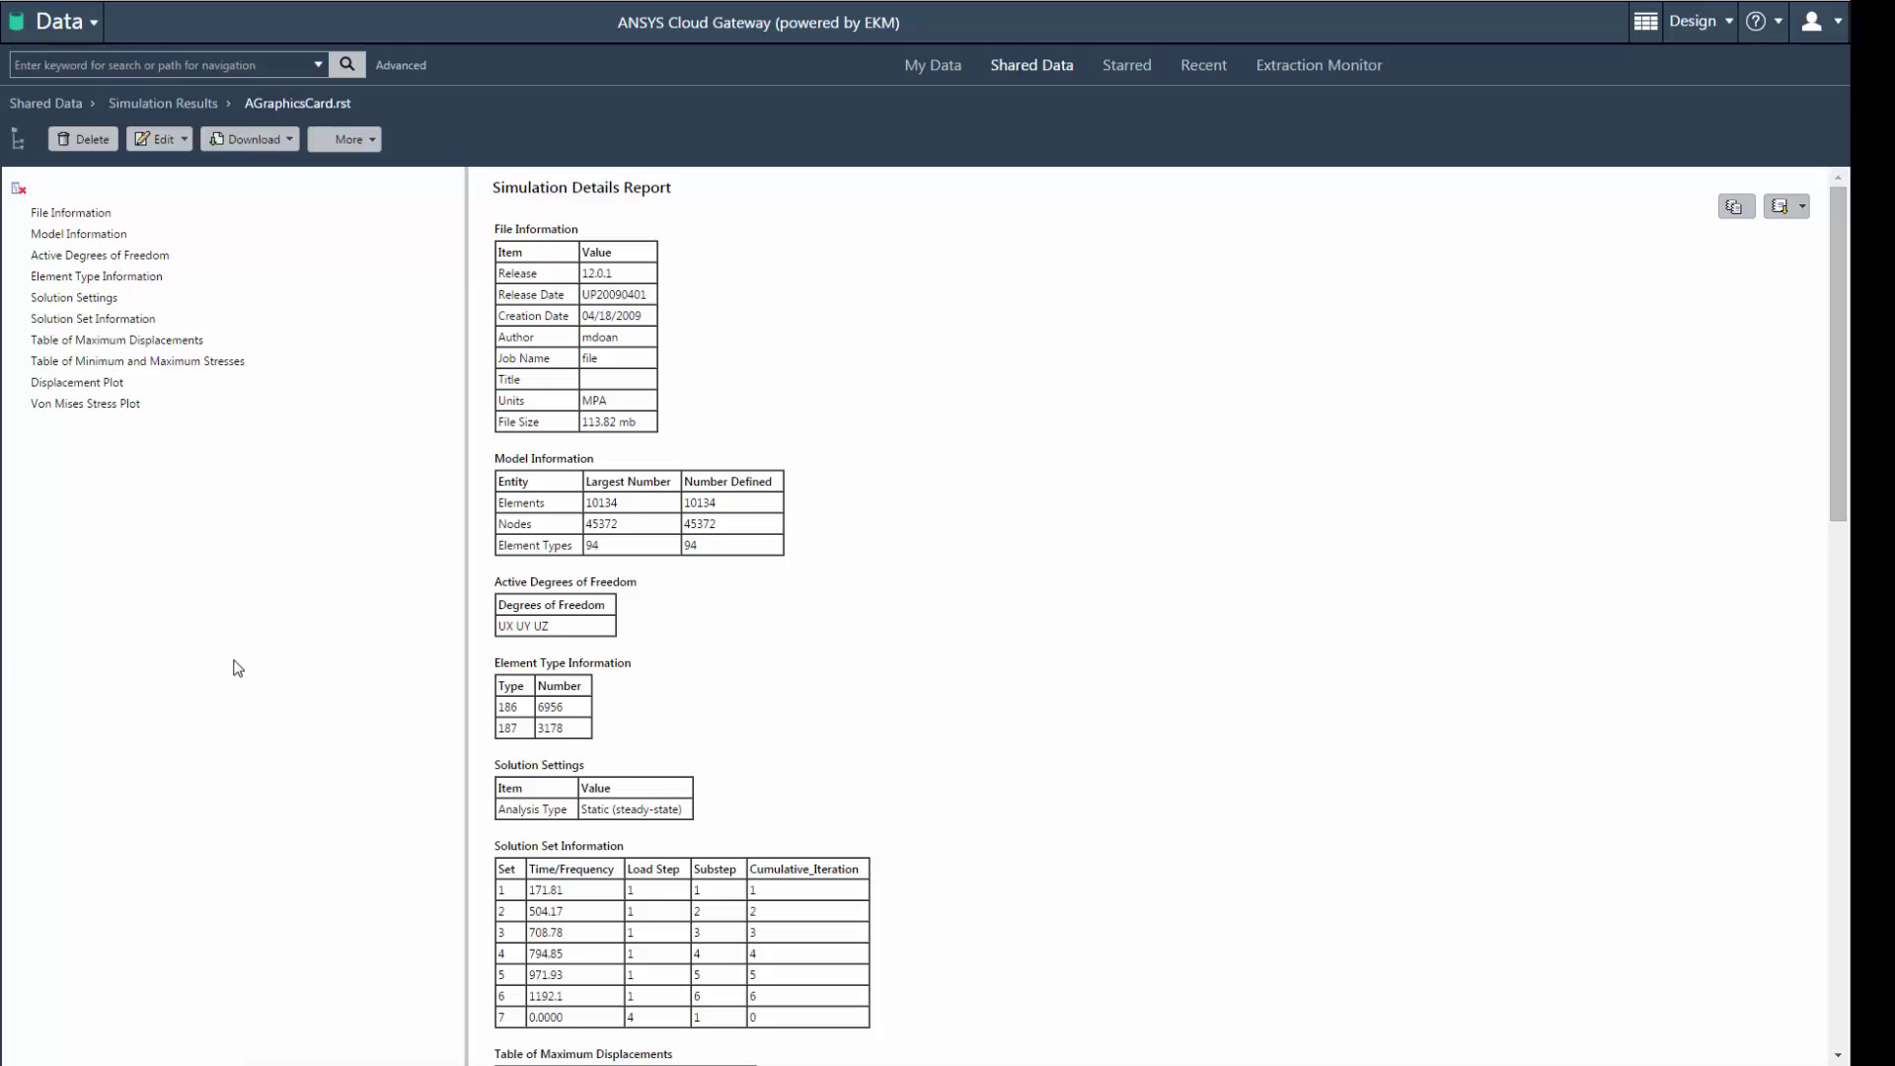
# Step: Display the list of shared applications
pyautogui.click(1646, 23)
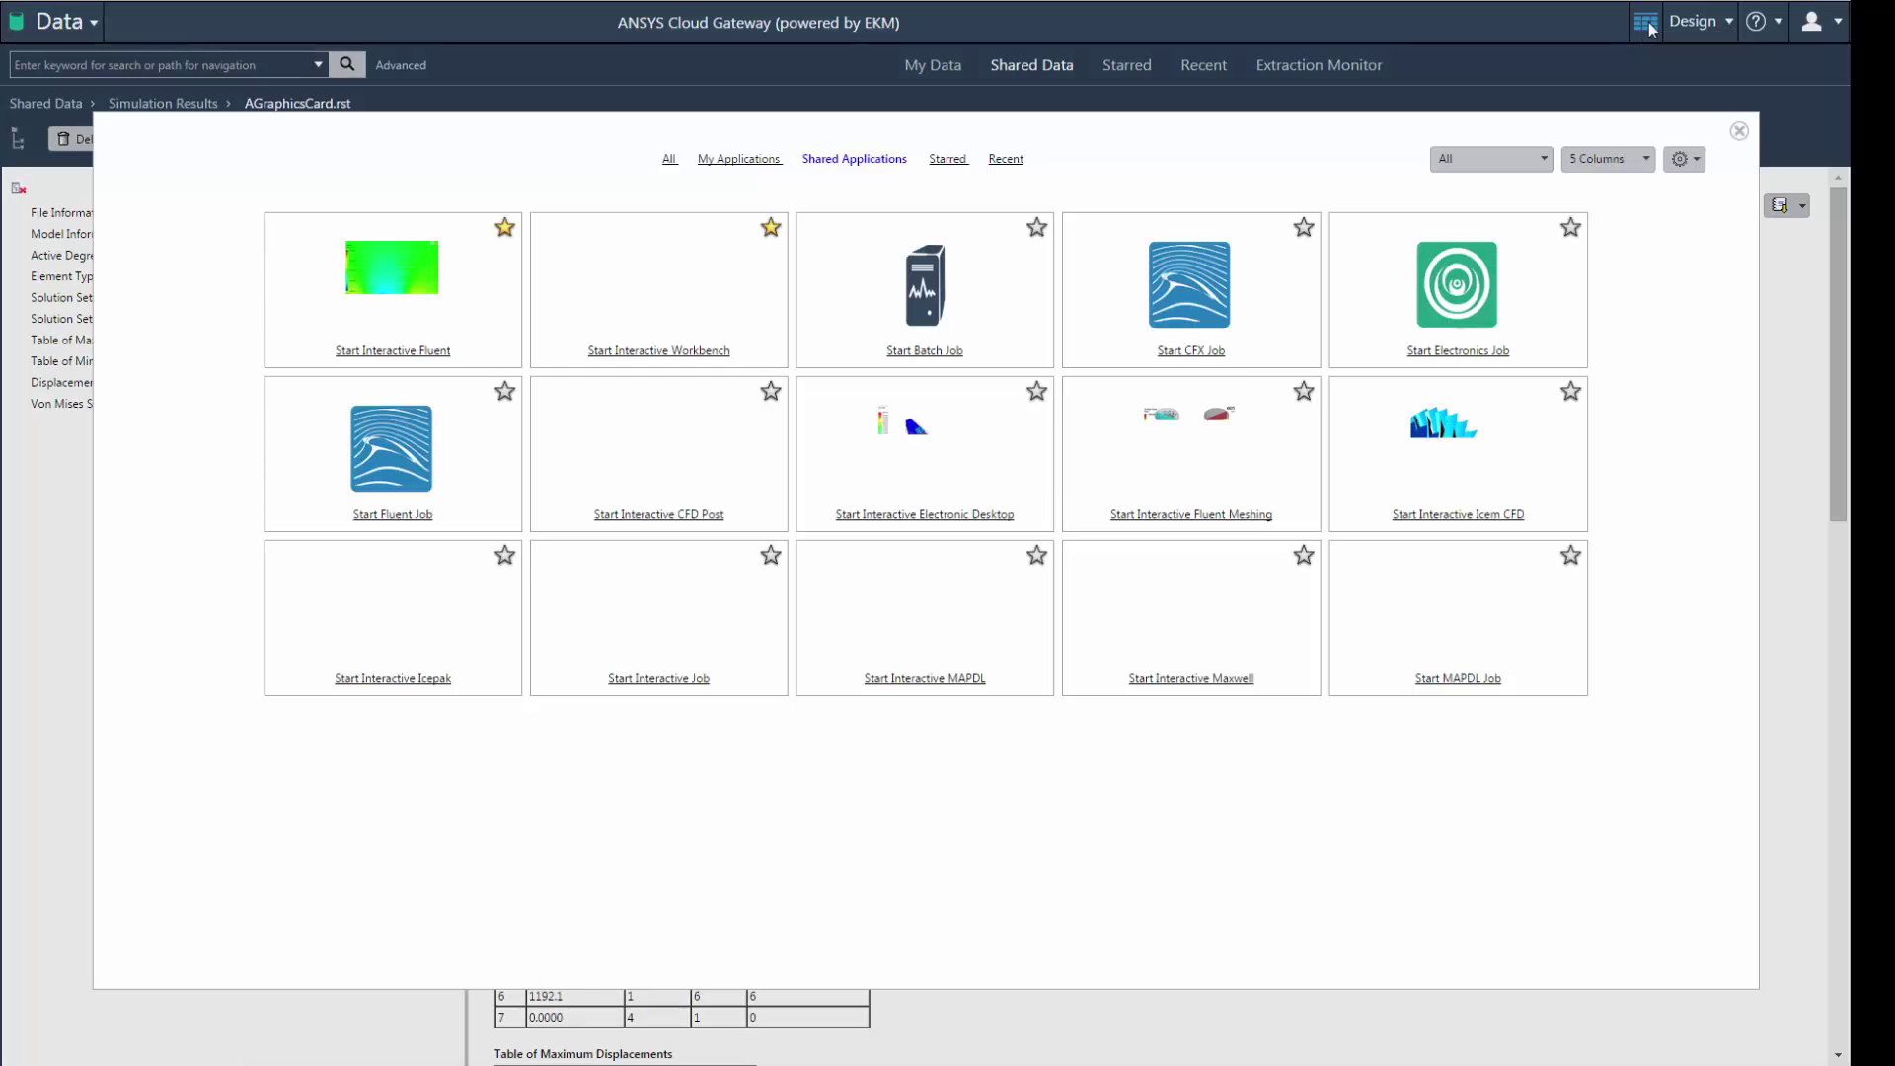